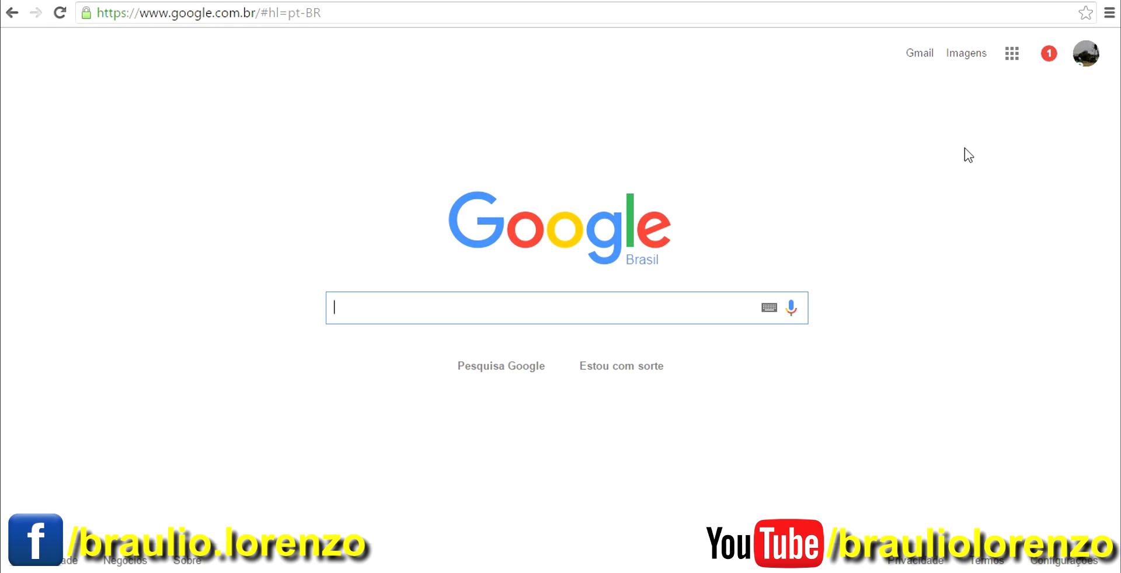
Search the web for cleanflight, open the Cleanflight Configurator page in the Chrome Web Store and launch the app.
type("clea")
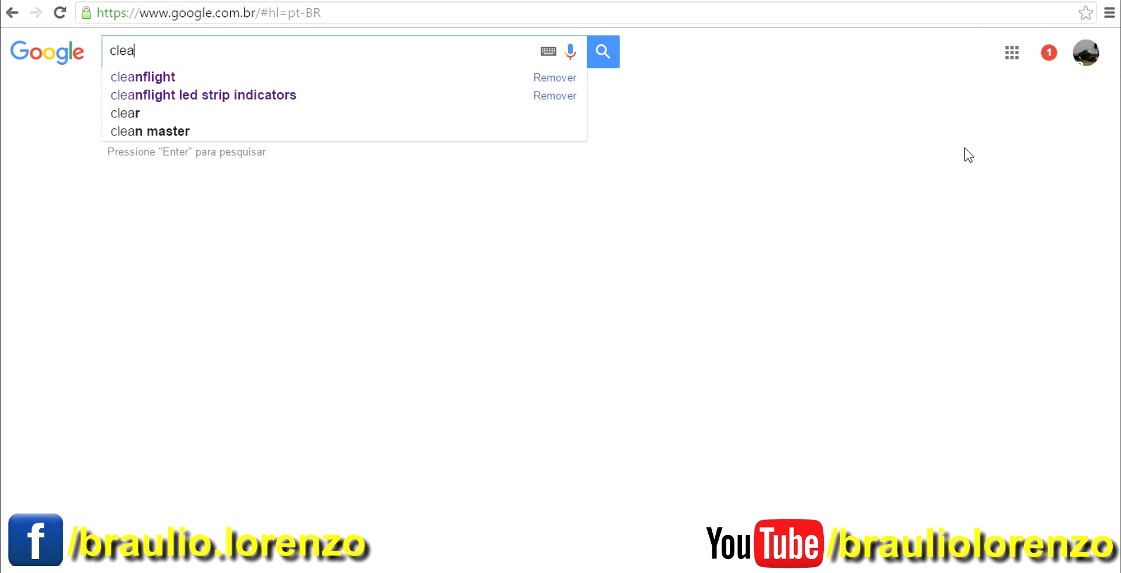
type("nflight")
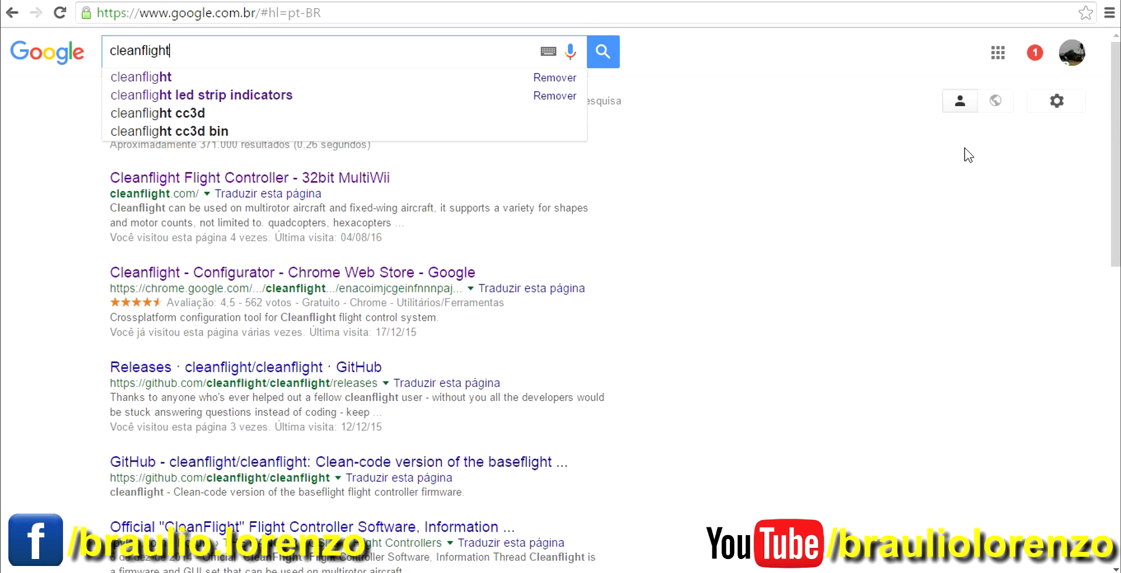
key("Return")
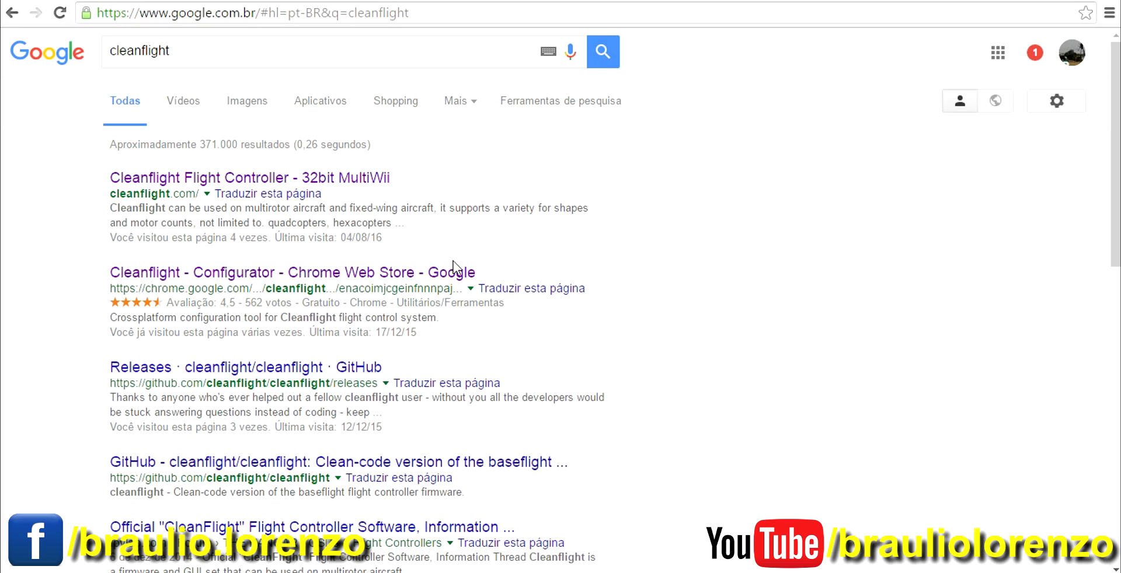
left_click(234, 280)
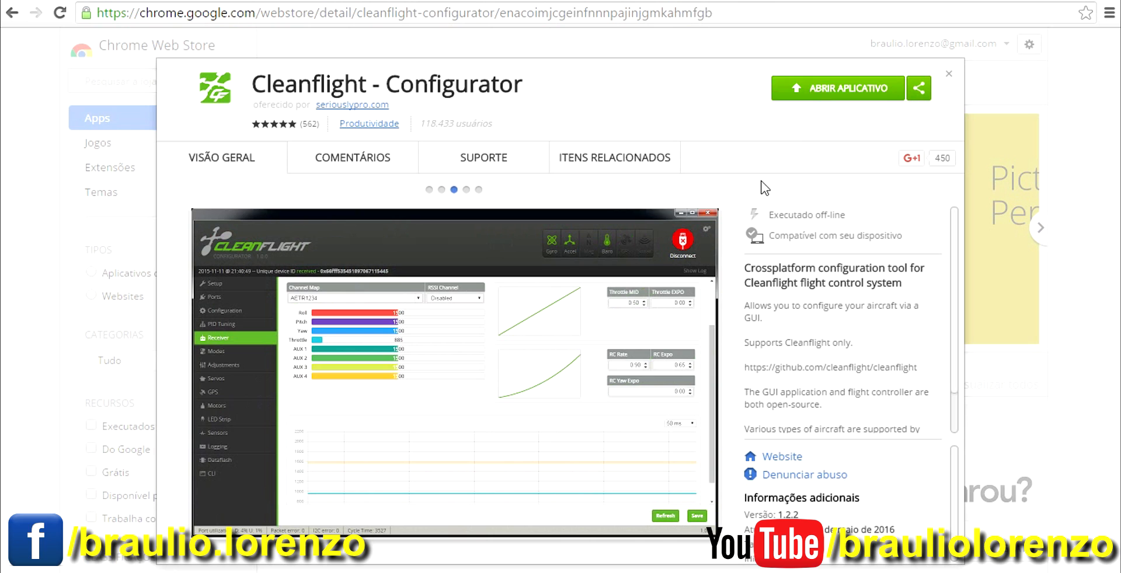
left_click(850, 94)
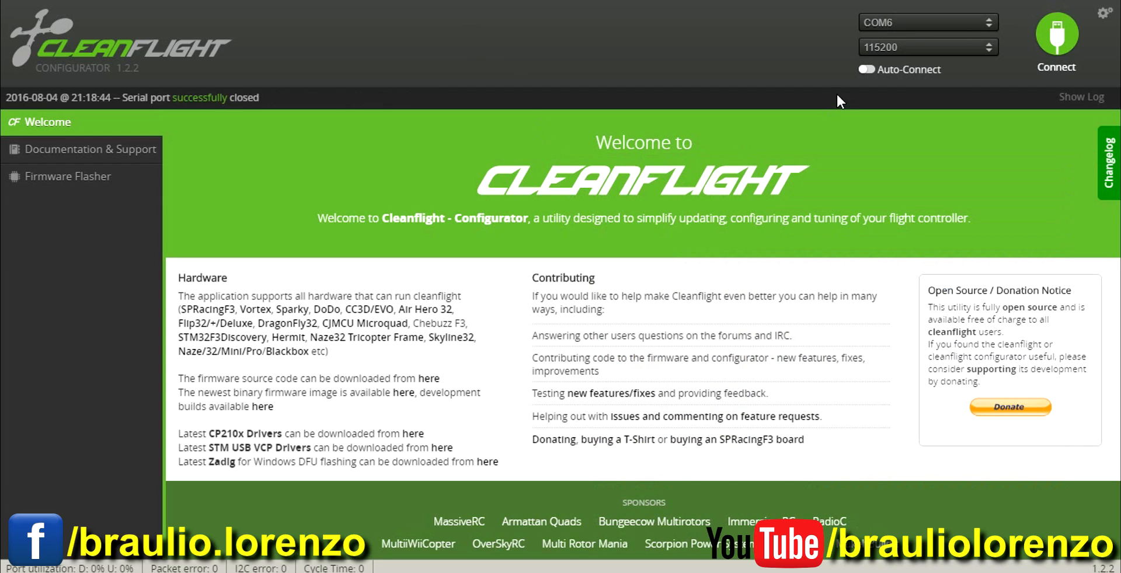
Check the available serial ports, and download the default CP210x VCP driver for Windows 7/8/8.1/10 from Silicon Labs.
left_click(891, 24)
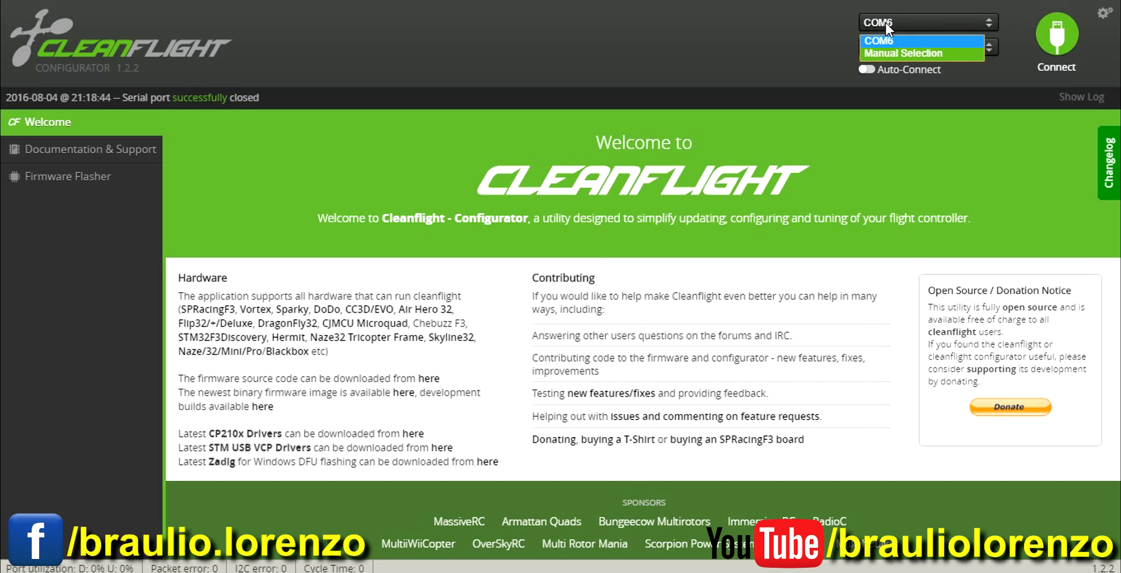
left_click(886, 24)
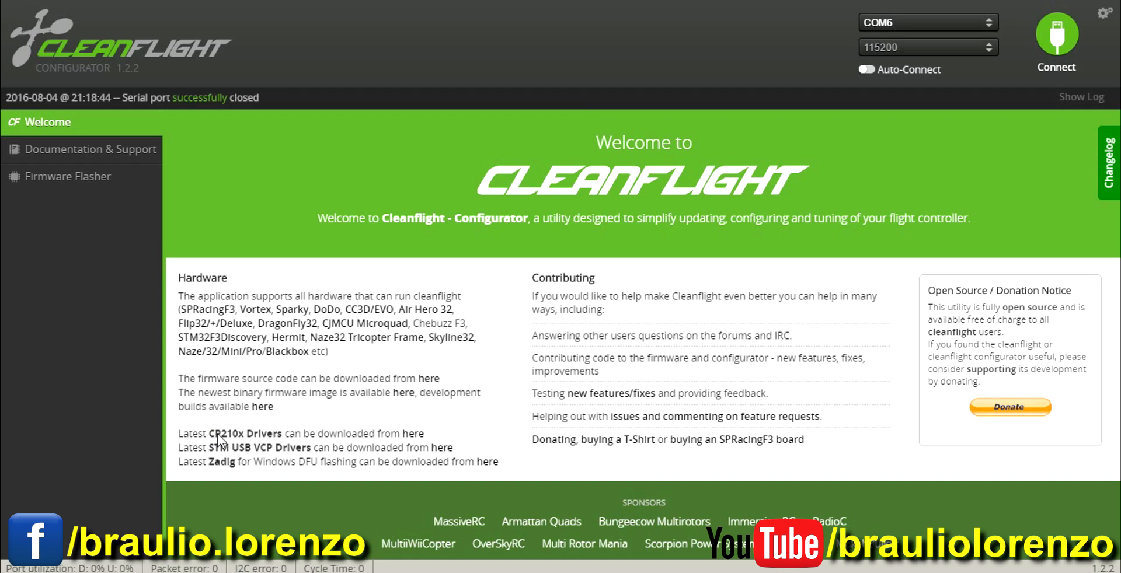
left_click(414, 434)
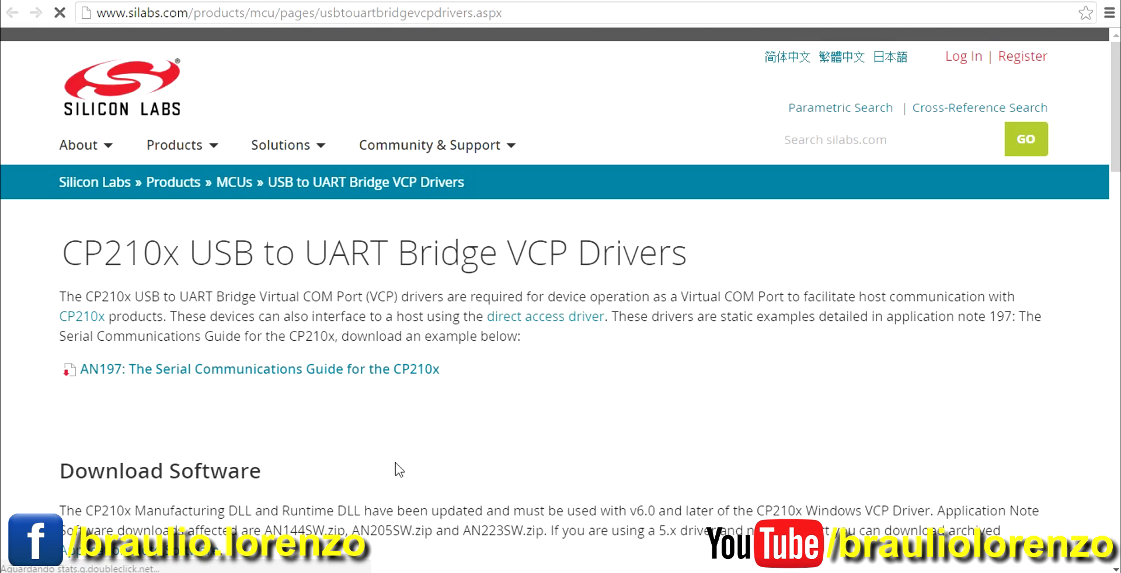
left_click_drag(1115, 122, 1115, 215)
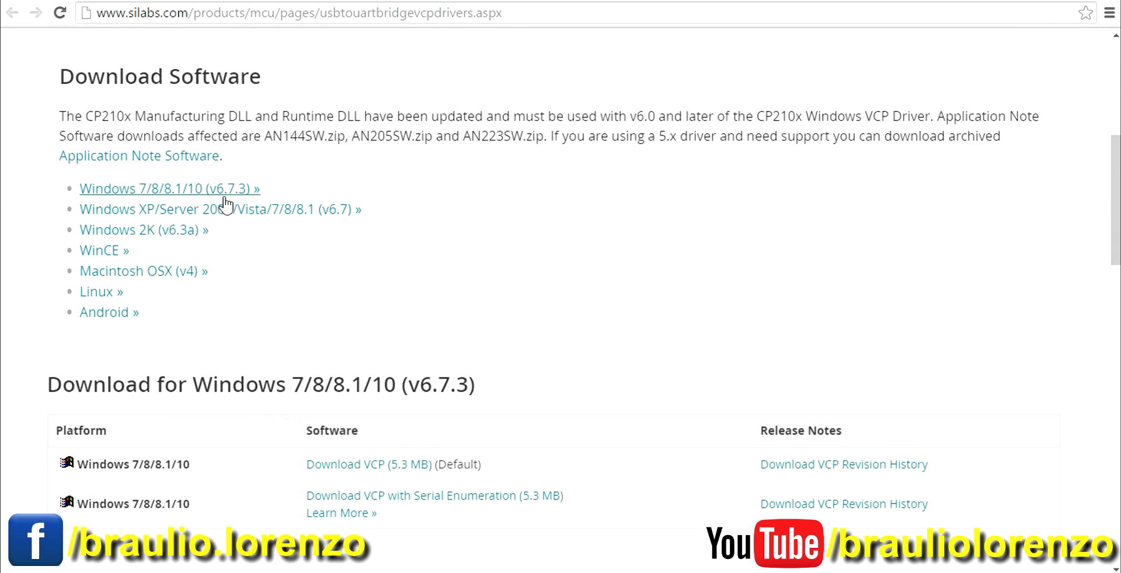
left_click(370, 475)
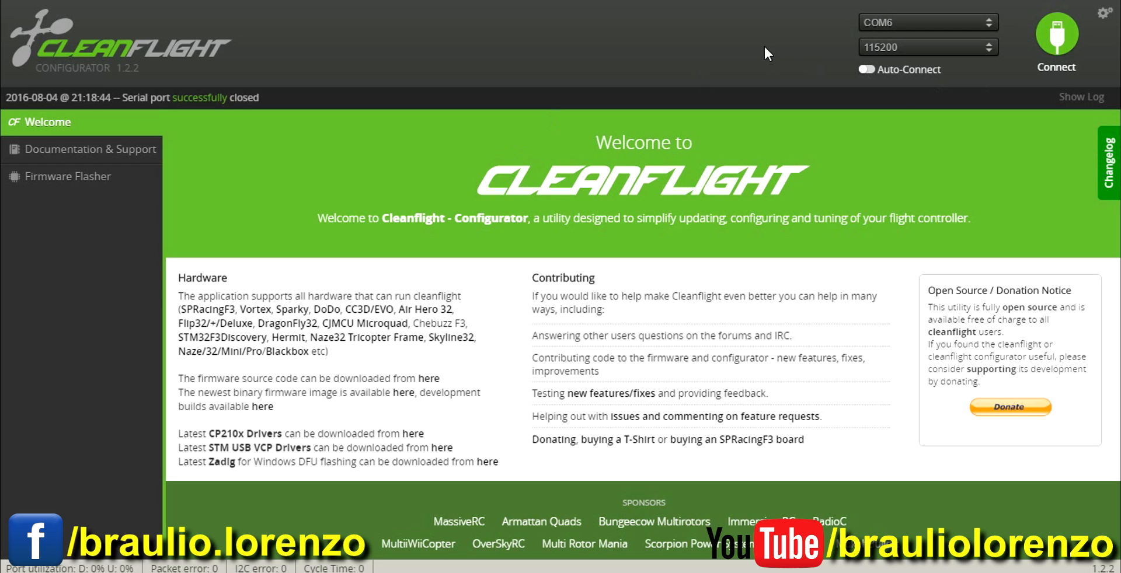
Connect to the flight controller on COM6 at 115200 to view its setup page, and disconnect it.
left_click(1057, 36)
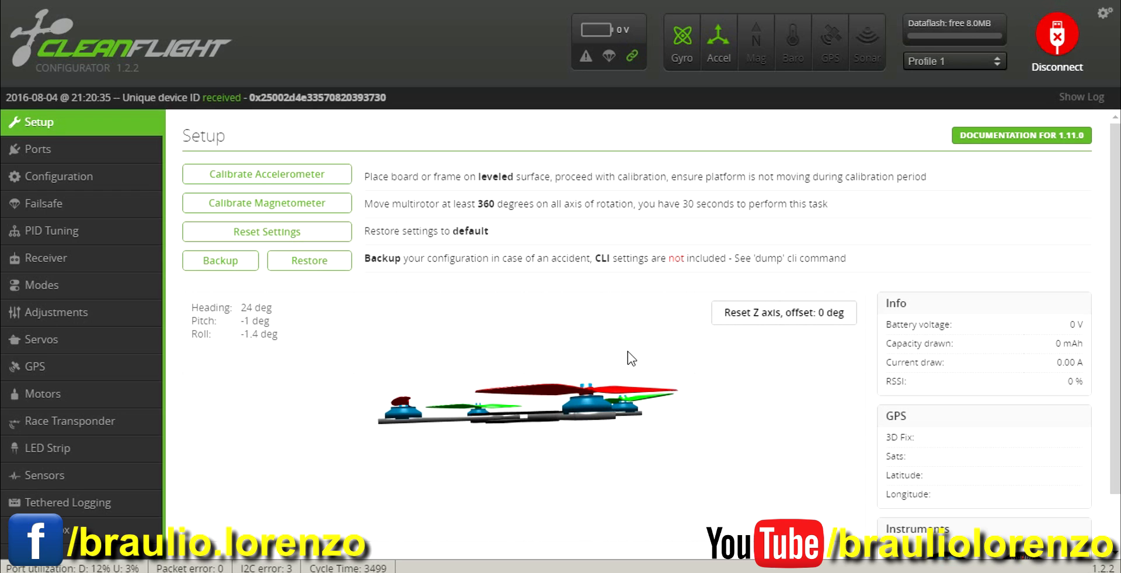
left_click(1062, 46)
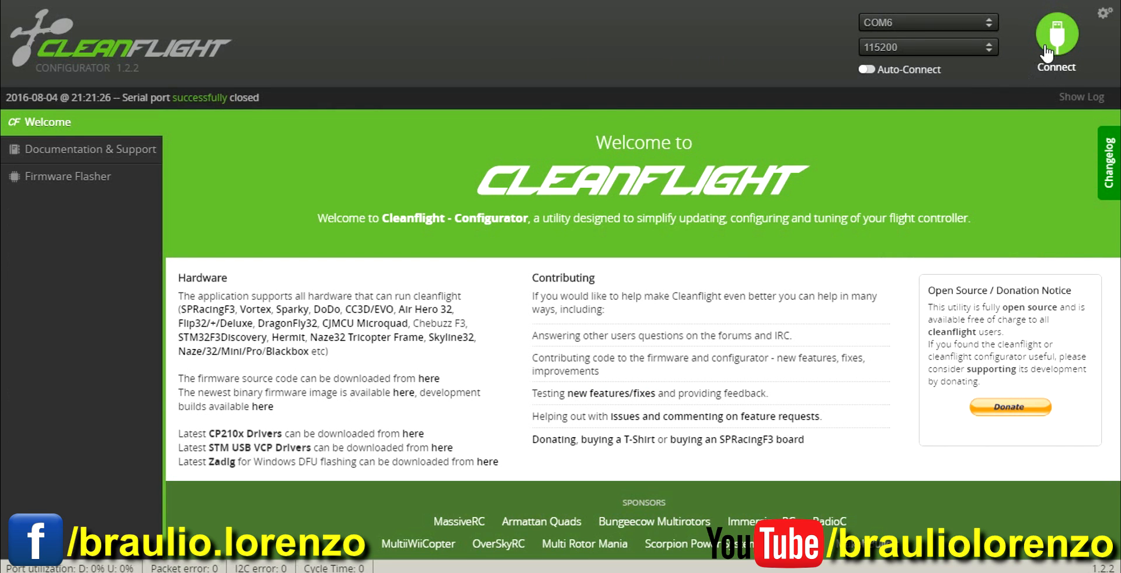
In the firmware flasher, choose 1.13.0 SPRACINGF3 (stable) and enable full chip erase and a manual baud rate of 256000.
left_click(61, 180)
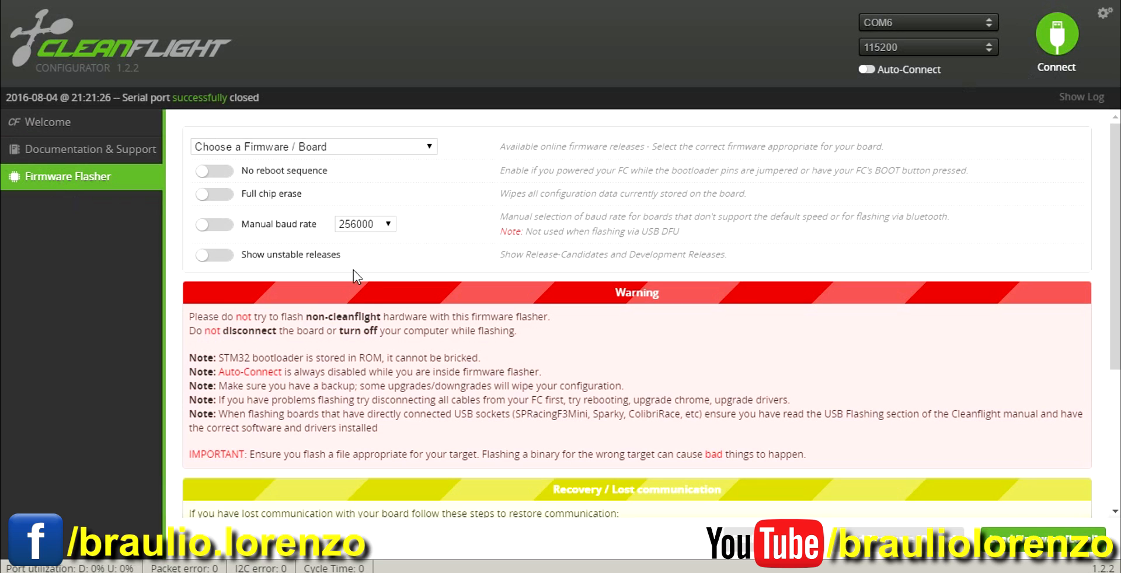
left_click(432, 147)
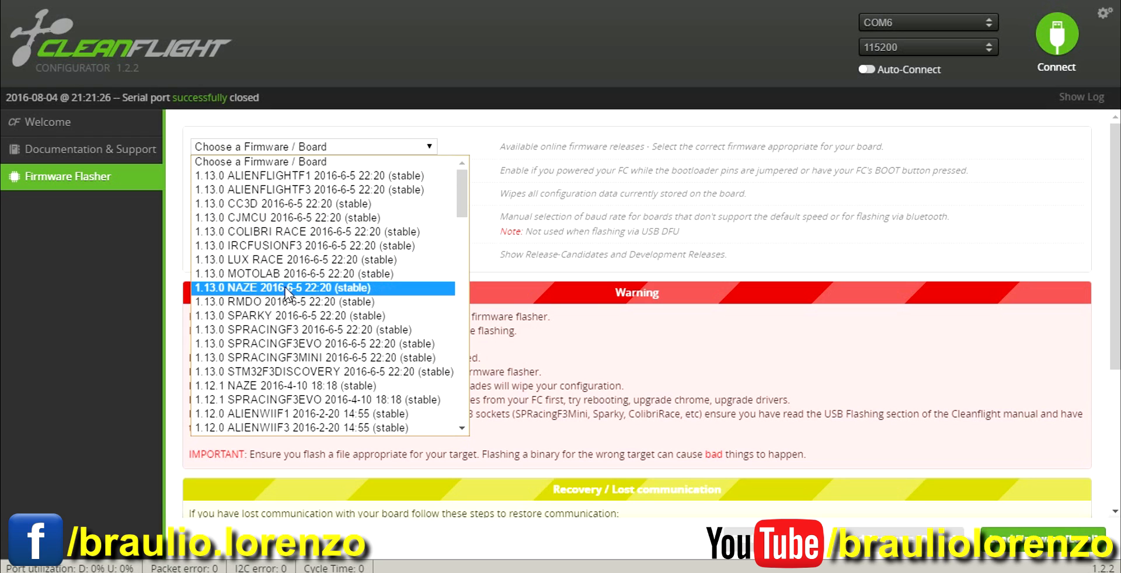
left_click(333, 330)
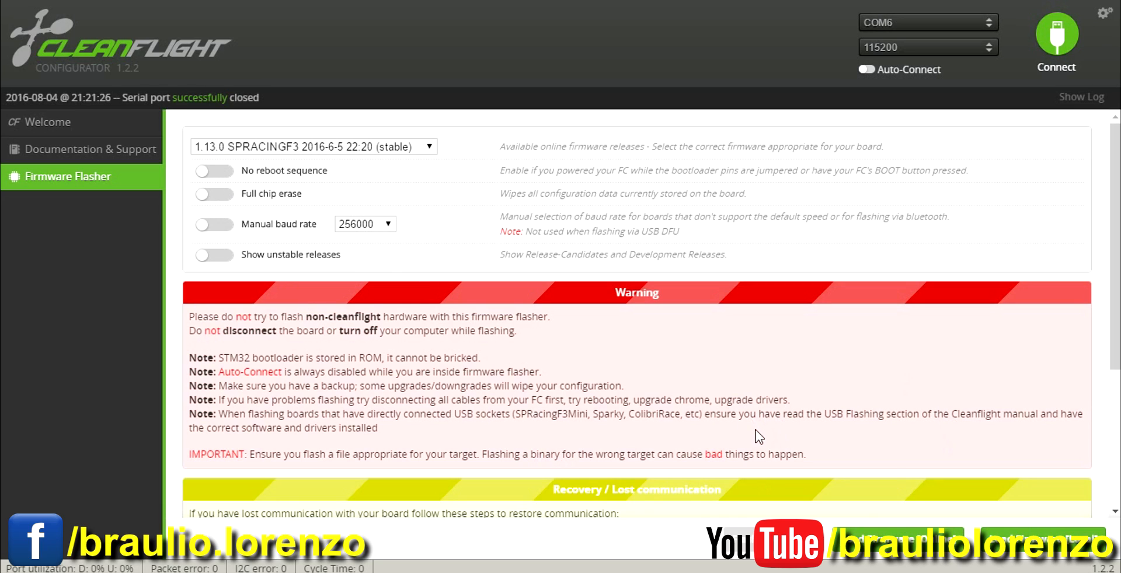
left_click(218, 197)
left_click(222, 226)
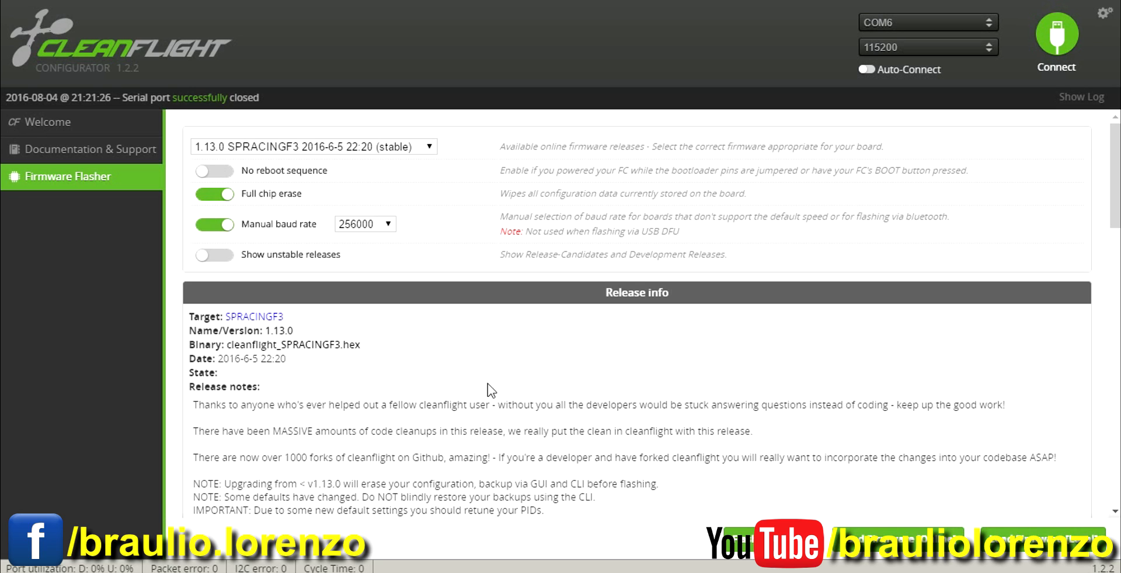
Review the 1.13.0 release notes and flash the SPRACINGF3 firmware onto the board.
scroll(1117, 207, "down", 4)
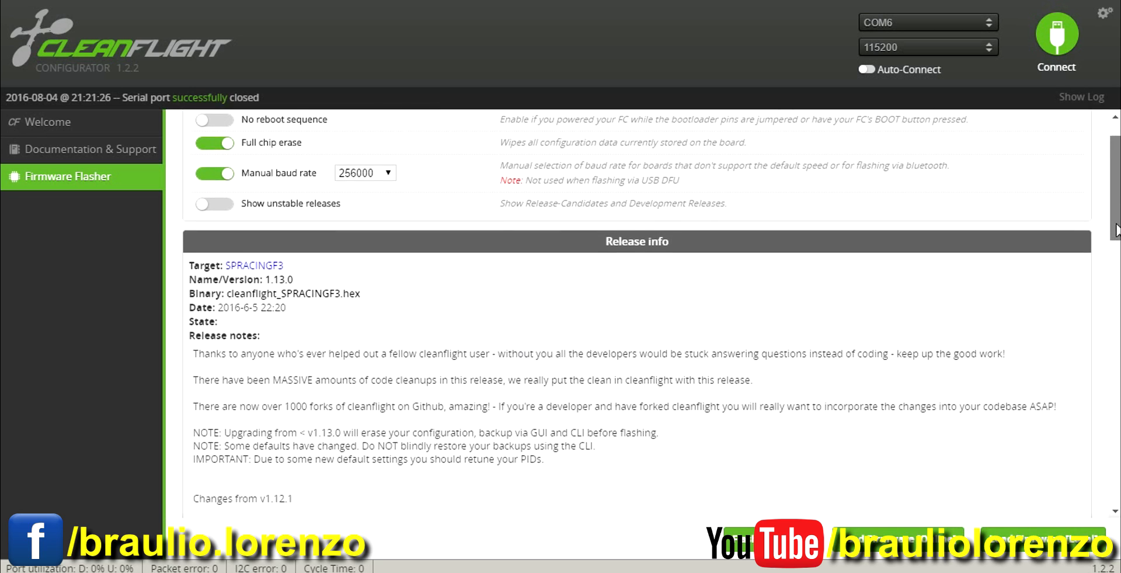
scroll(1116, 245, "down", 1)
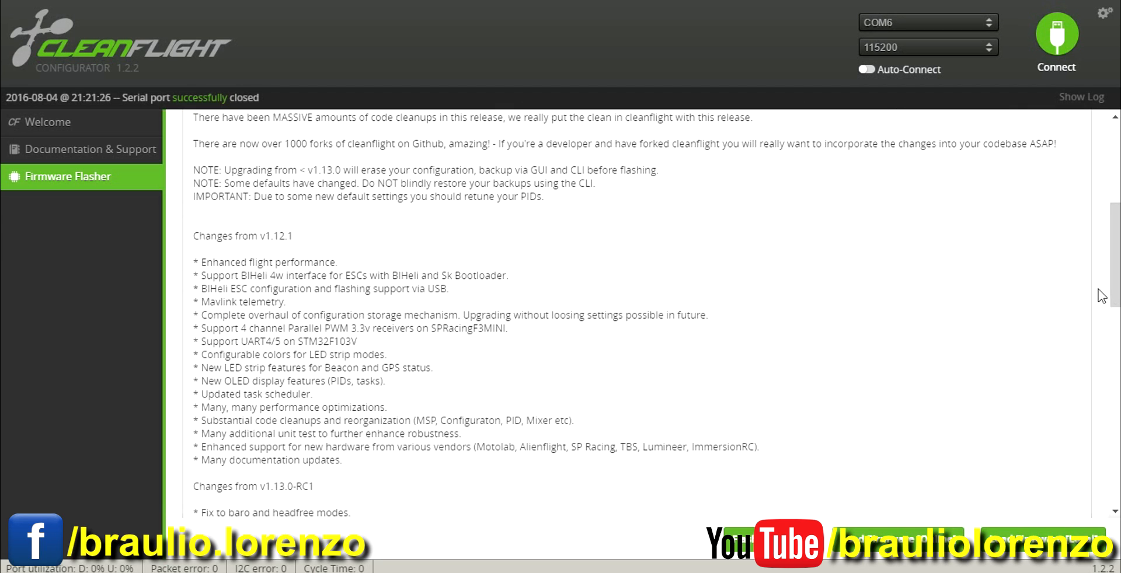
left_click_drag(1115, 298, 1118, 195)
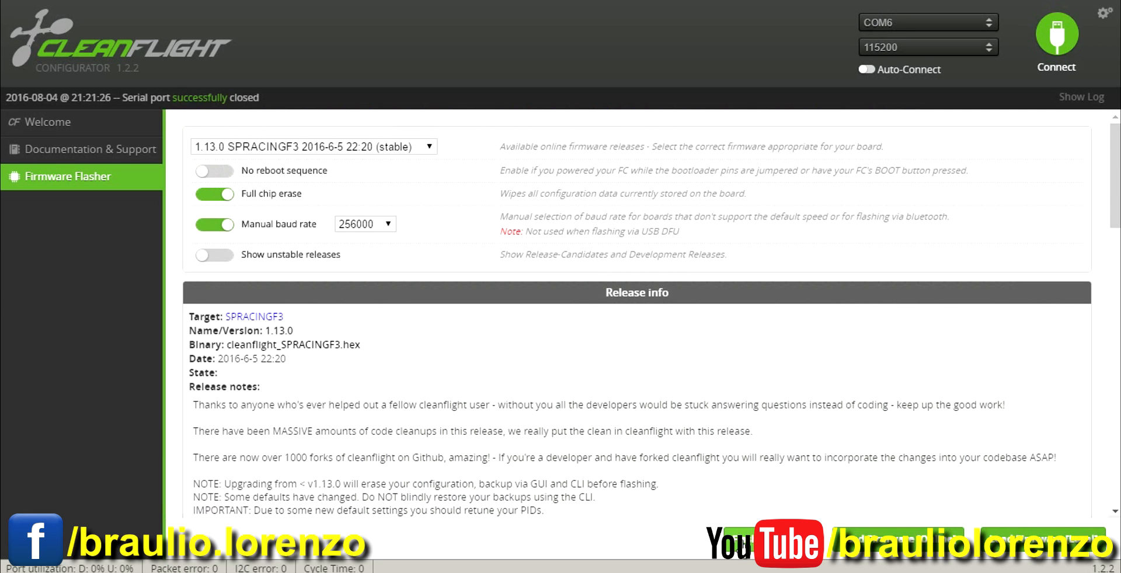
left_click(1042, 536)
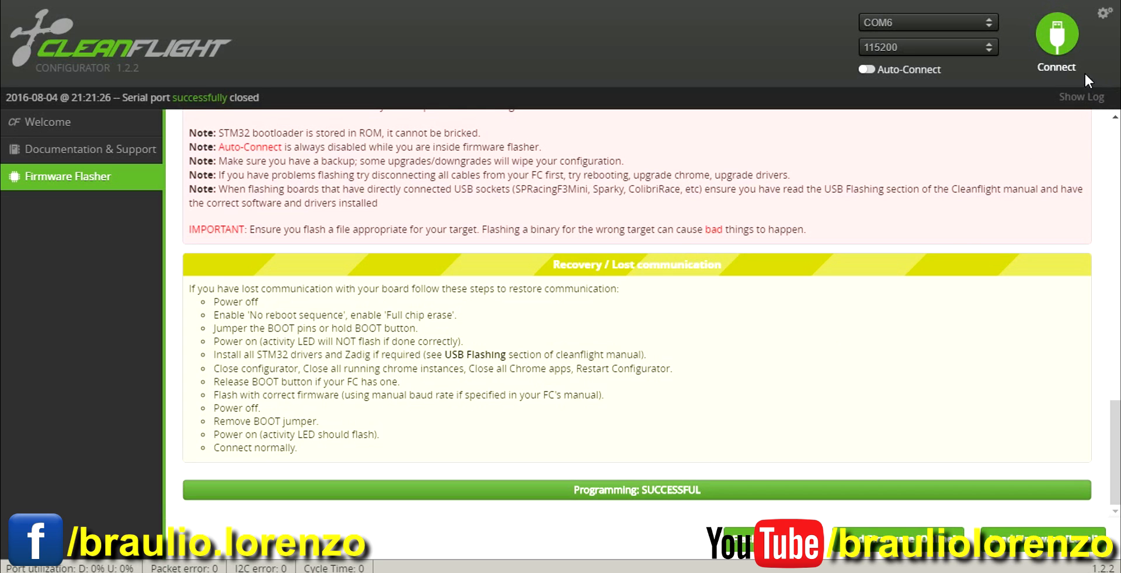
Reconnect to the flashed flight controller and expand the message log.
left_click(1054, 43)
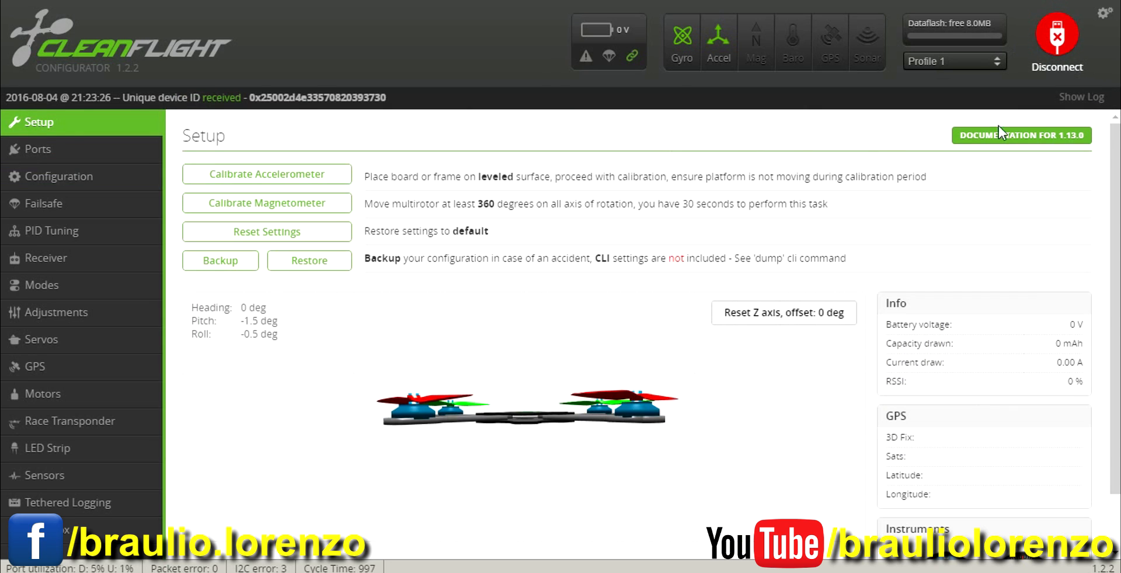
left_click(1081, 97)
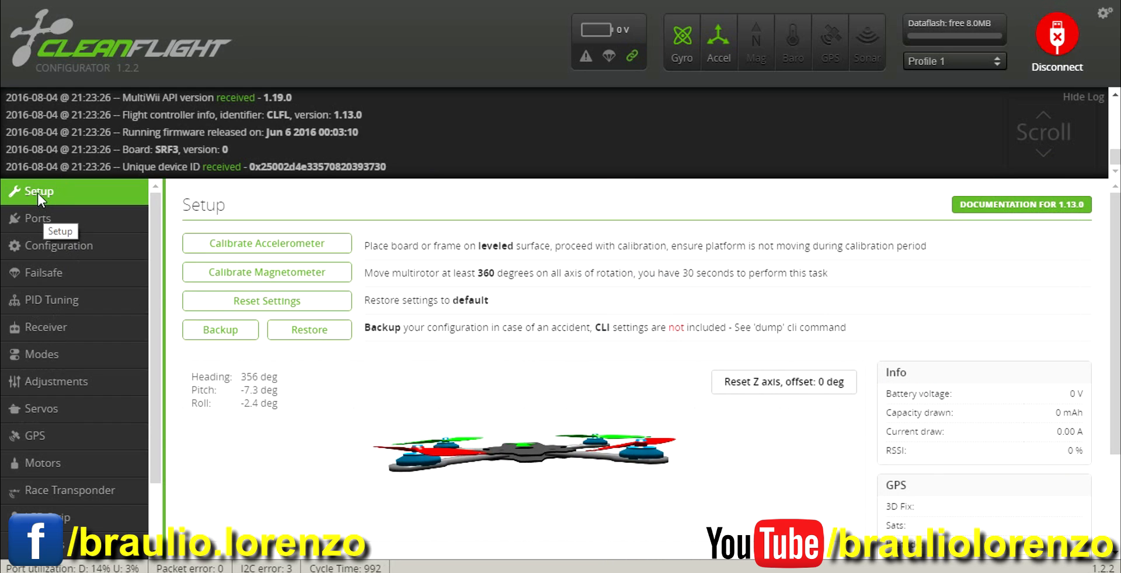
Calibrate the accelerometer with the board resting on a level surface.
left_click(293, 243)
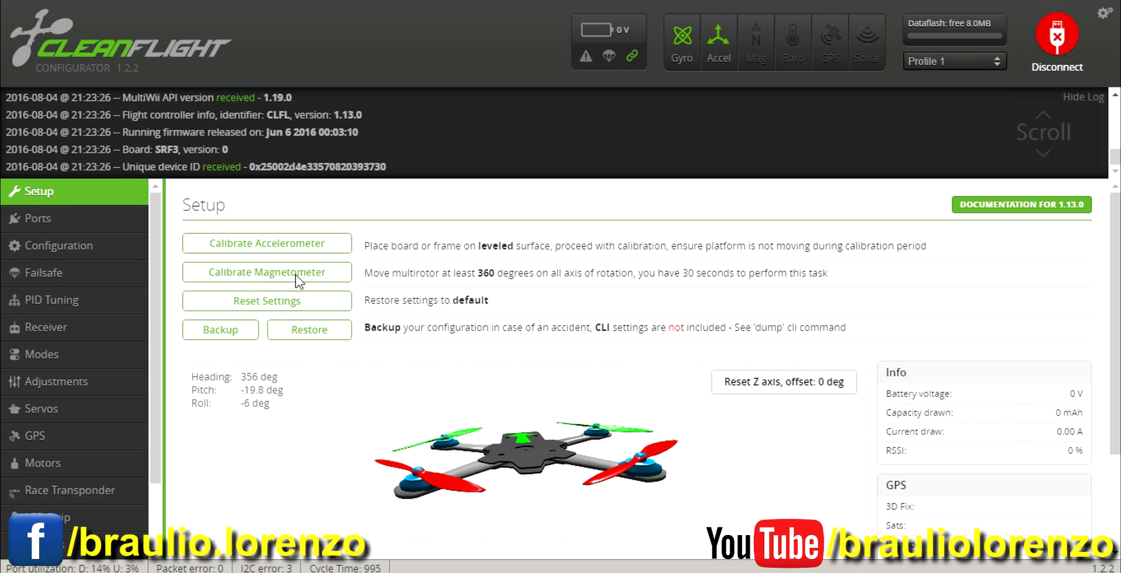
left_click(295, 251)
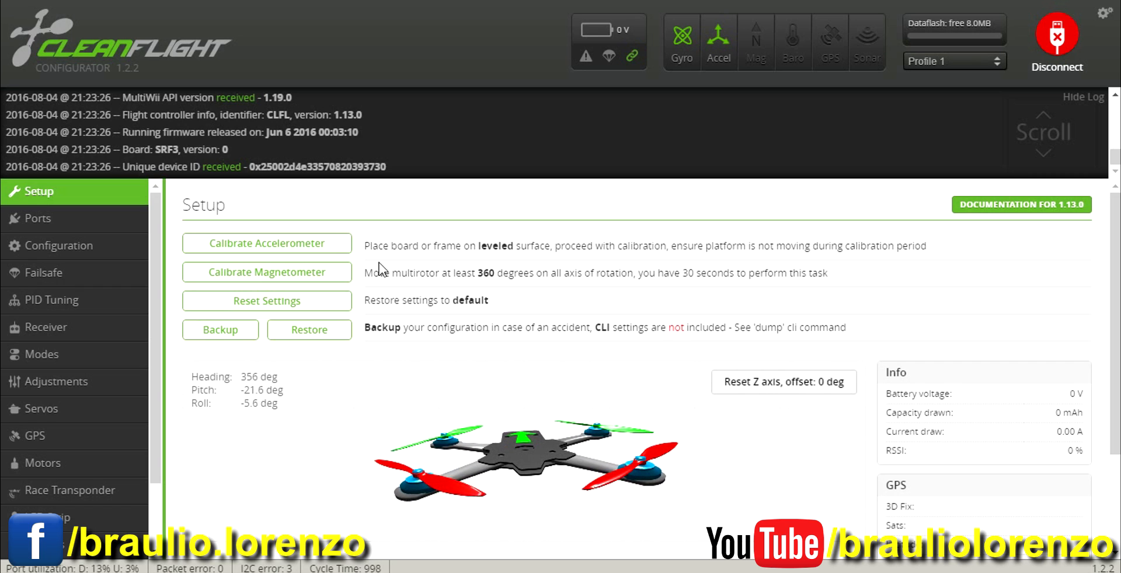
left_click(321, 252)
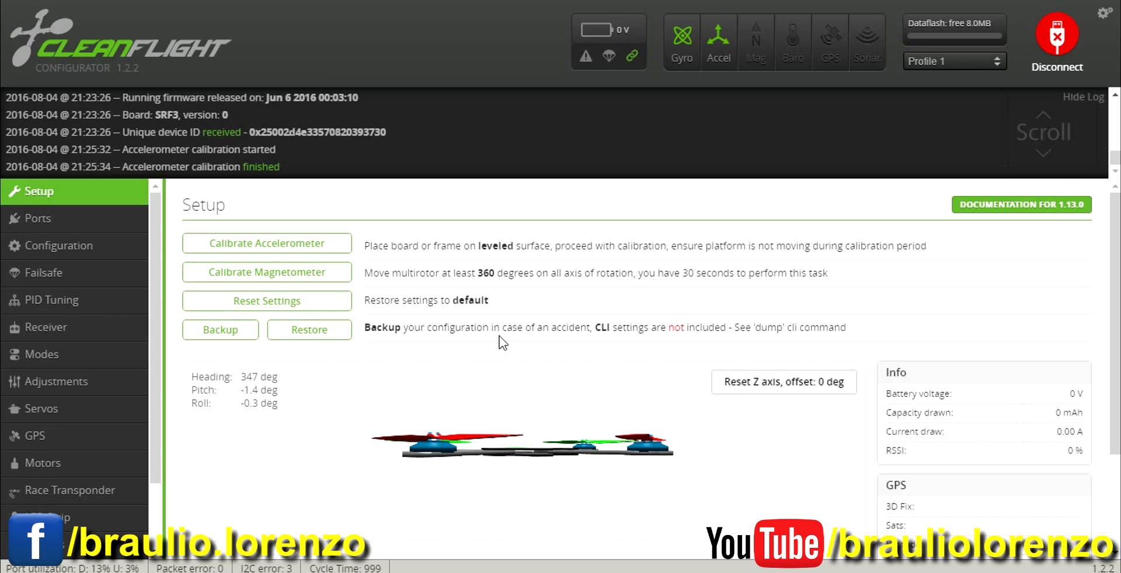
Examine the serial port assignments and the mixer types offered in the configuration, leaving the mixer at Quad X.
left_click(38, 218)
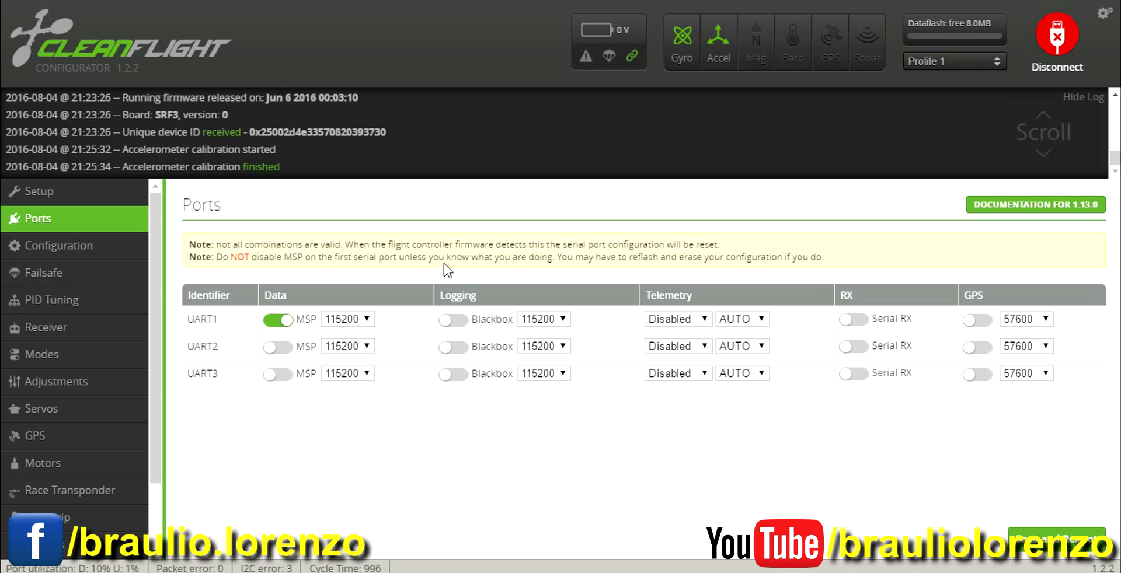
left_click(88, 247)
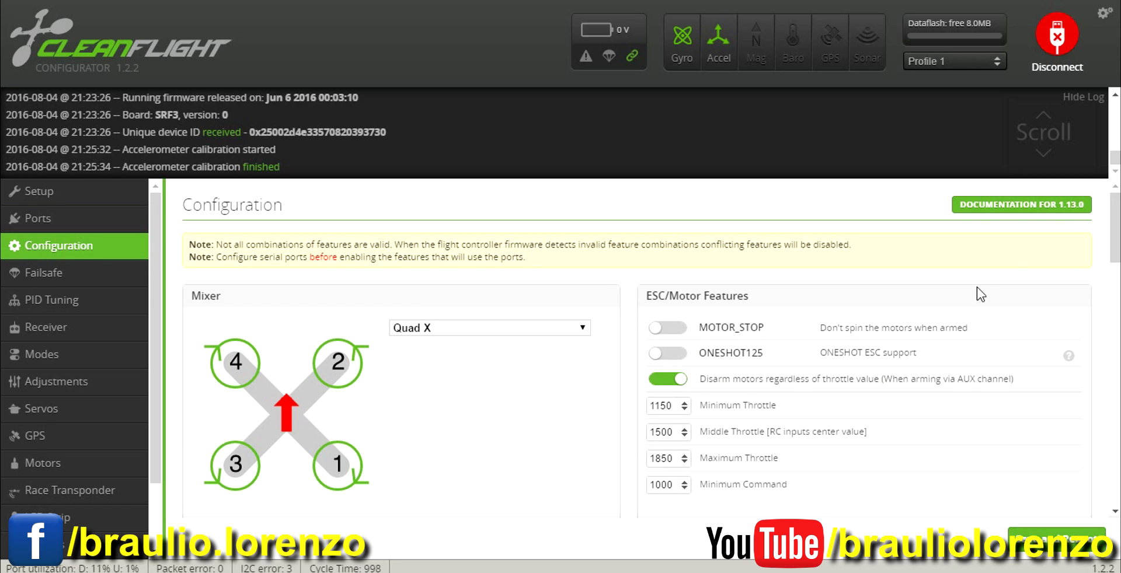
scroll(1116, 222, "down", 2)
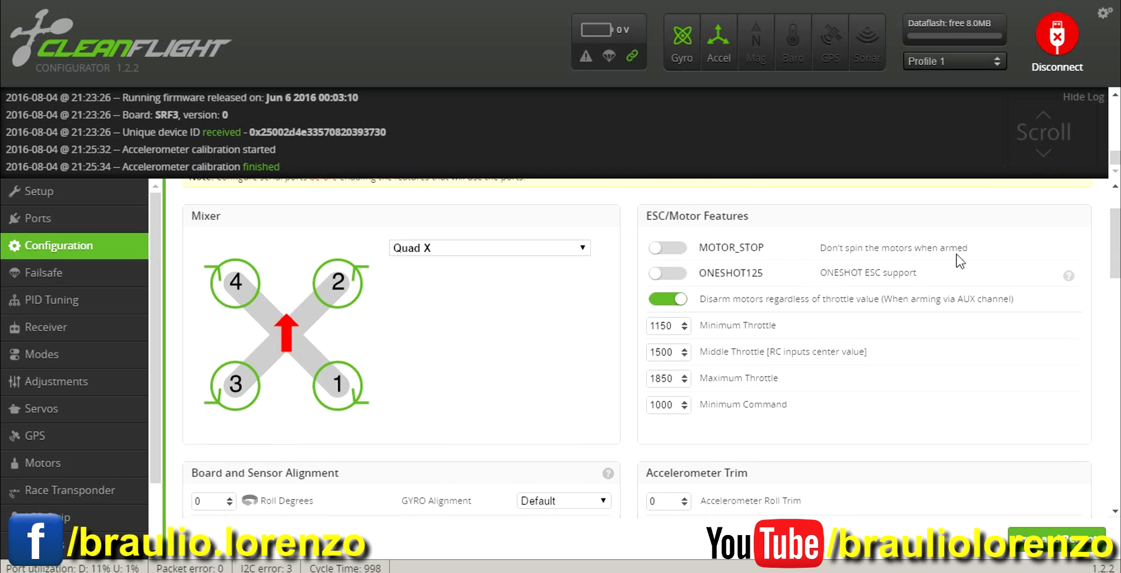
left_click(583, 248)
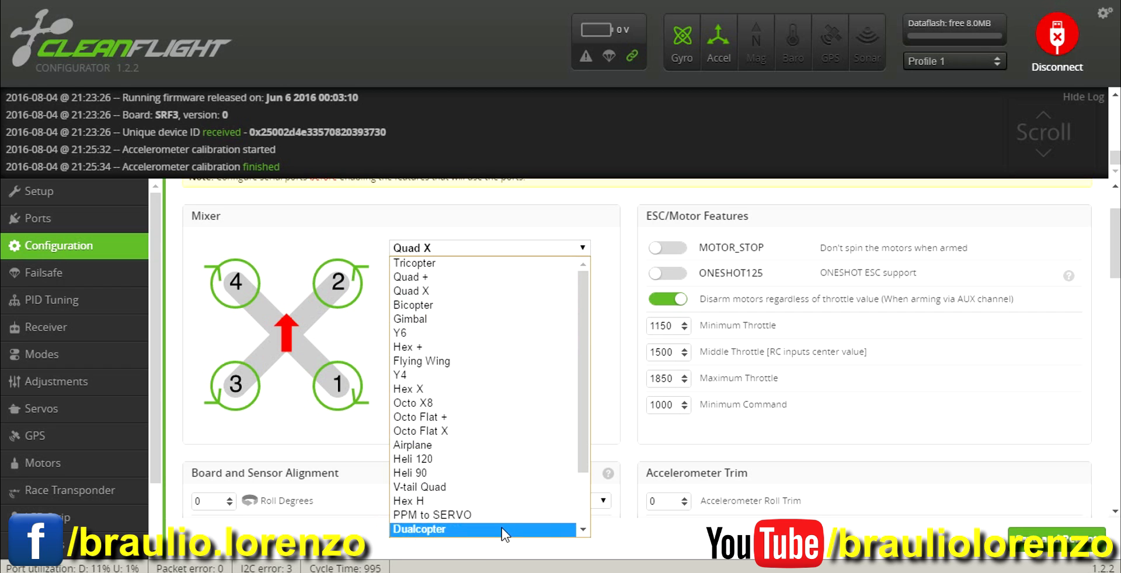
left_click(586, 252)
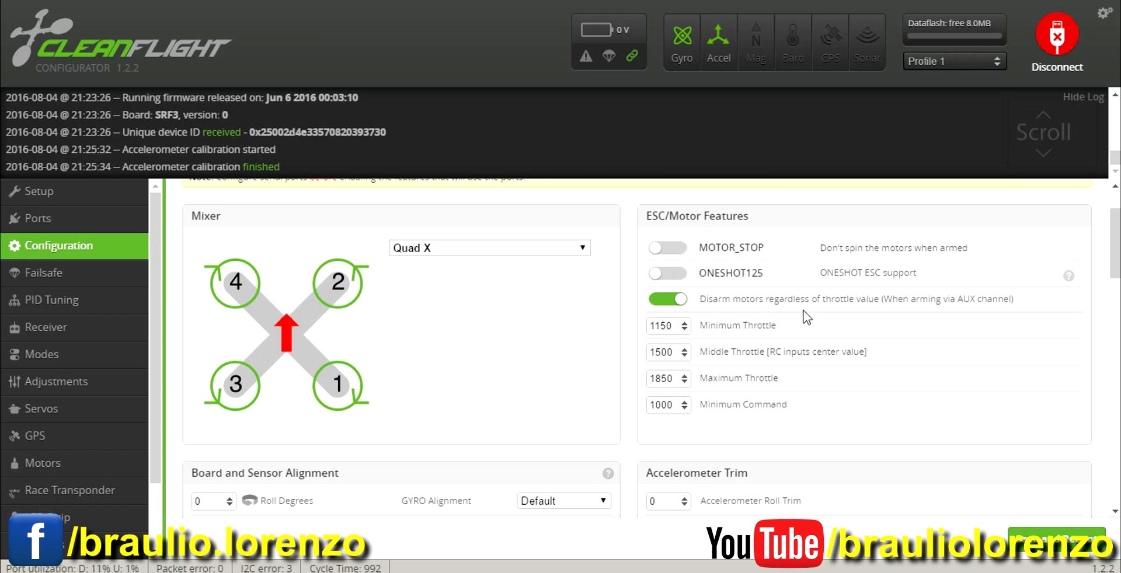
Try the MOTOR_STOP feature and its motor disarm delay, and switch MOTOR_STOP back off.
left_click(677, 257)
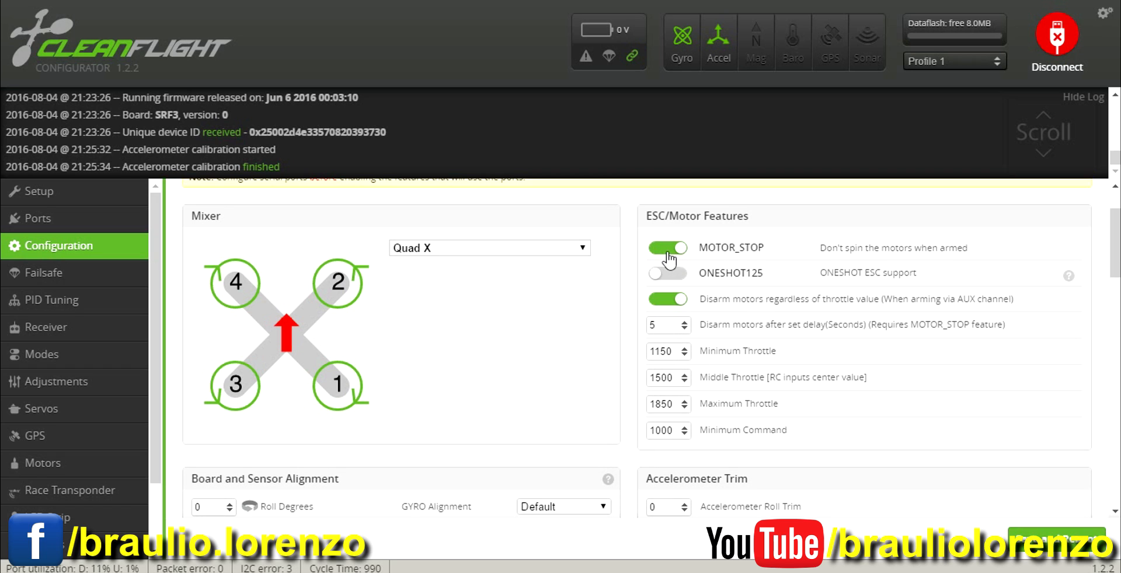
left_click(678, 254)
left_click(678, 251)
left_click(666, 331)
left_click(667, 329)
left_click(653, 251)
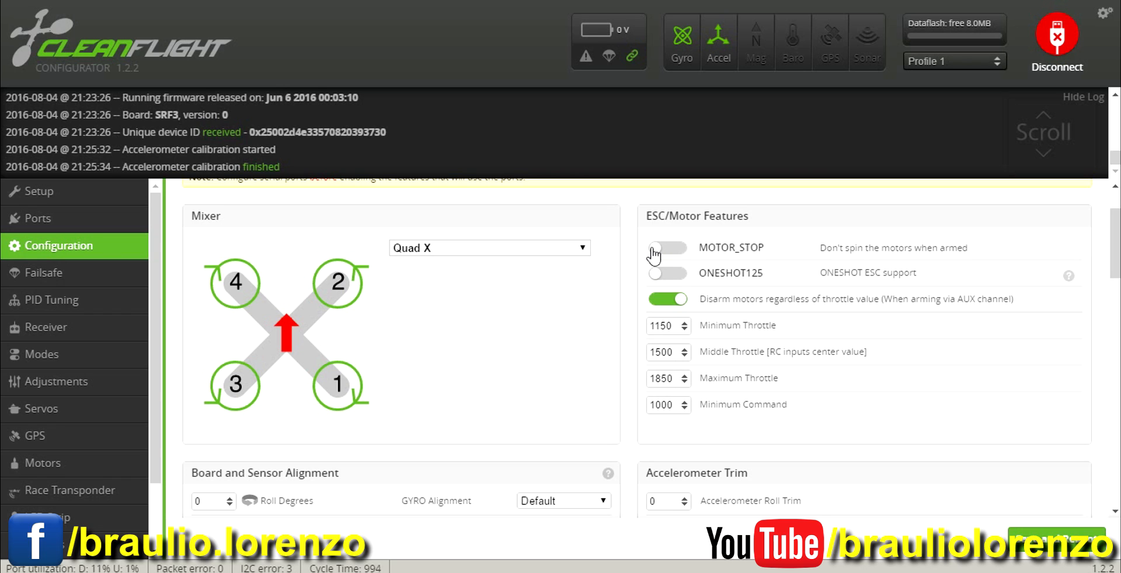
Enable ONESHOT125, and set the minimum throttle to 1040 and the maximum throttle to 2000.
left_click(681, 283)
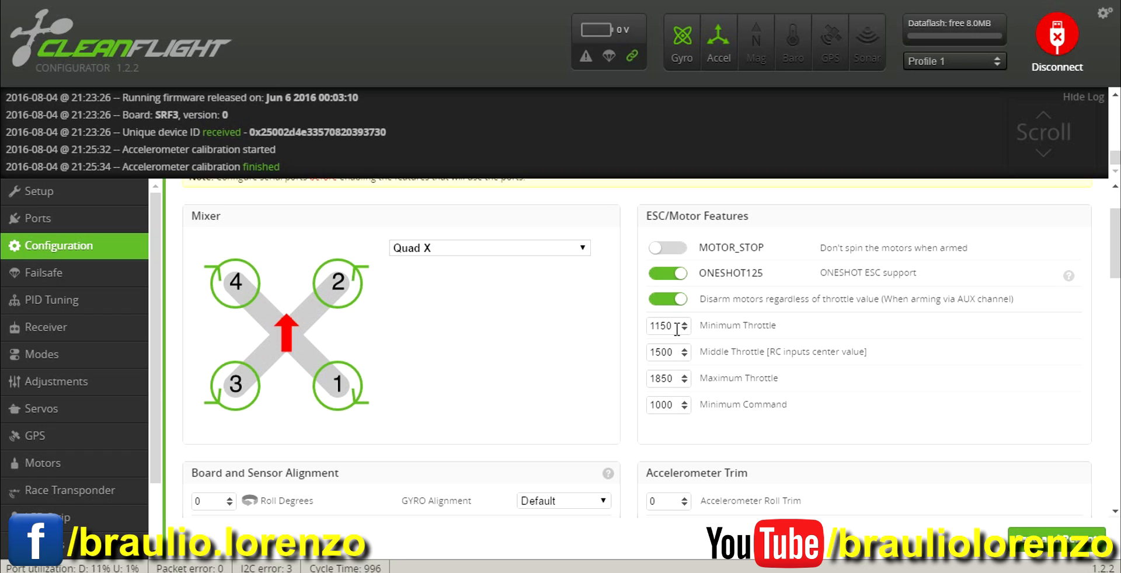
left_click_drag(675, 327, 627, 325)
type("1040")
key("Tab")
double_click(671, 379)
type("2000")
double_click(669, 404)
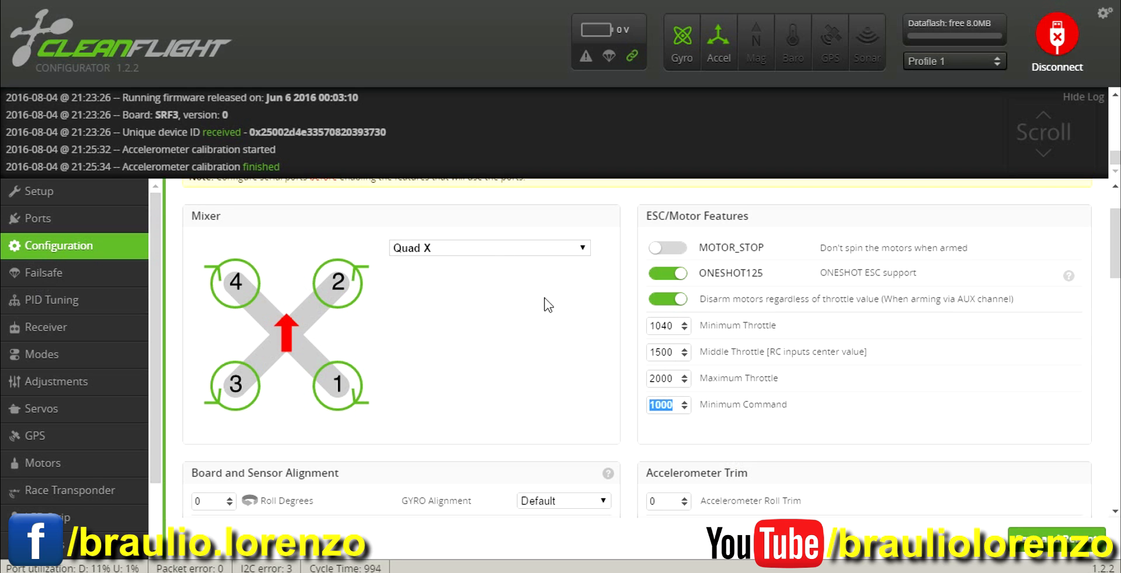
Set the board alignment's yaw to 90 degrees.
left_click_drag(1116, 278, 1117, 309)
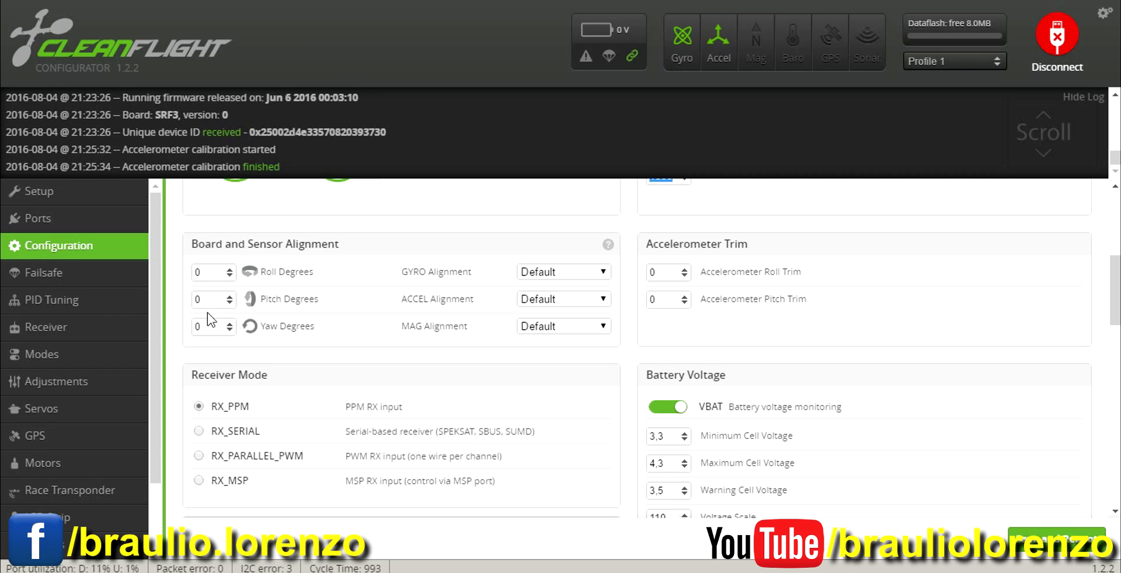
double_click(197, 326)
type("90")
Examine the orientation options offered for the gyro and accelerometer alignment, leaving both at Default.
left_click(563, 273)
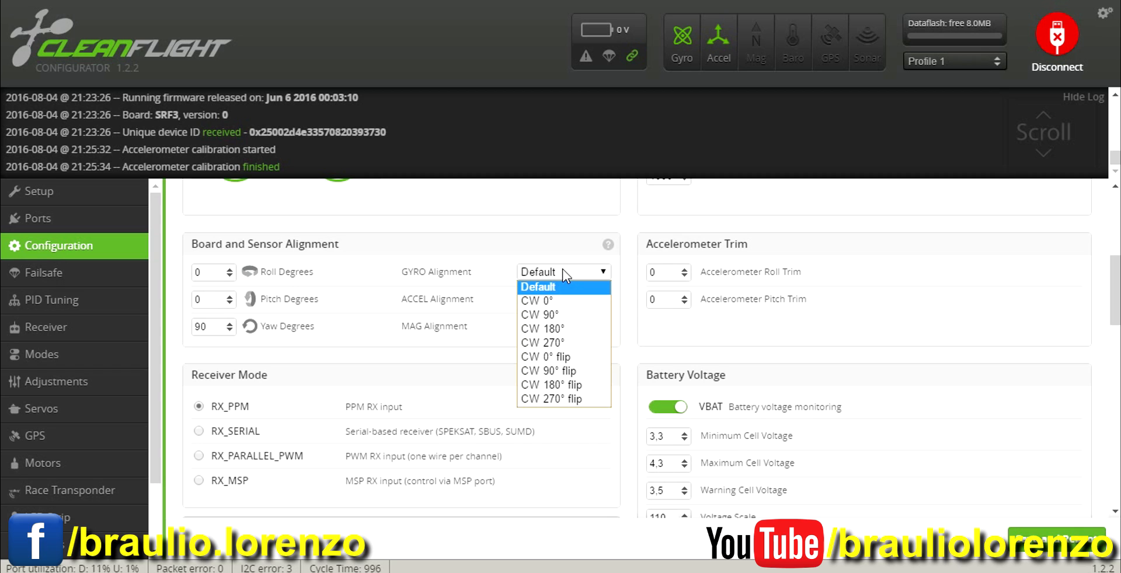
left_click(564, 275)
left_click(546, 300)
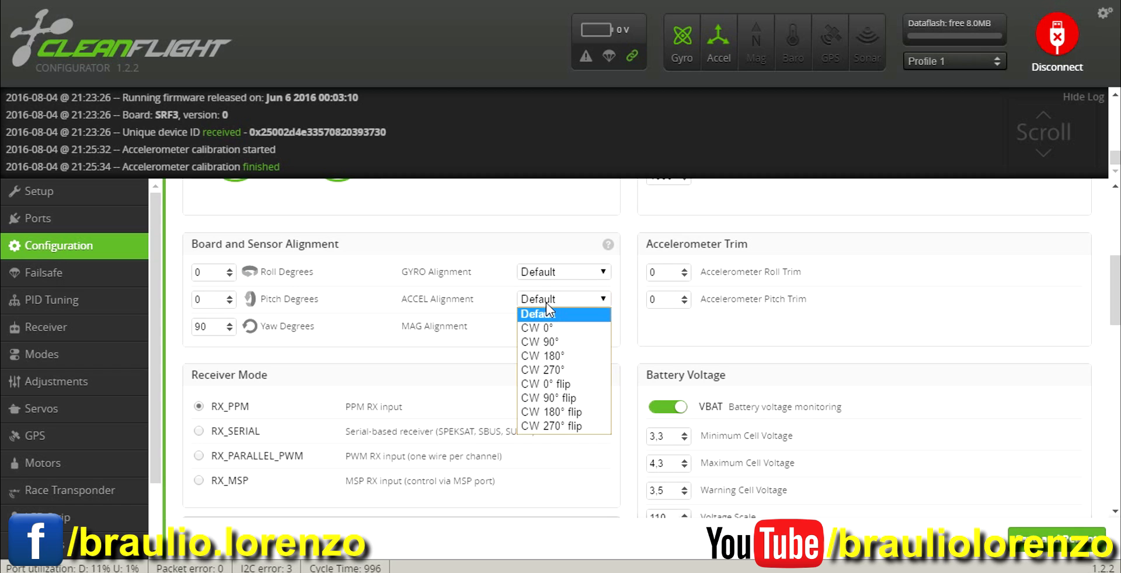
left_click(546, 303)
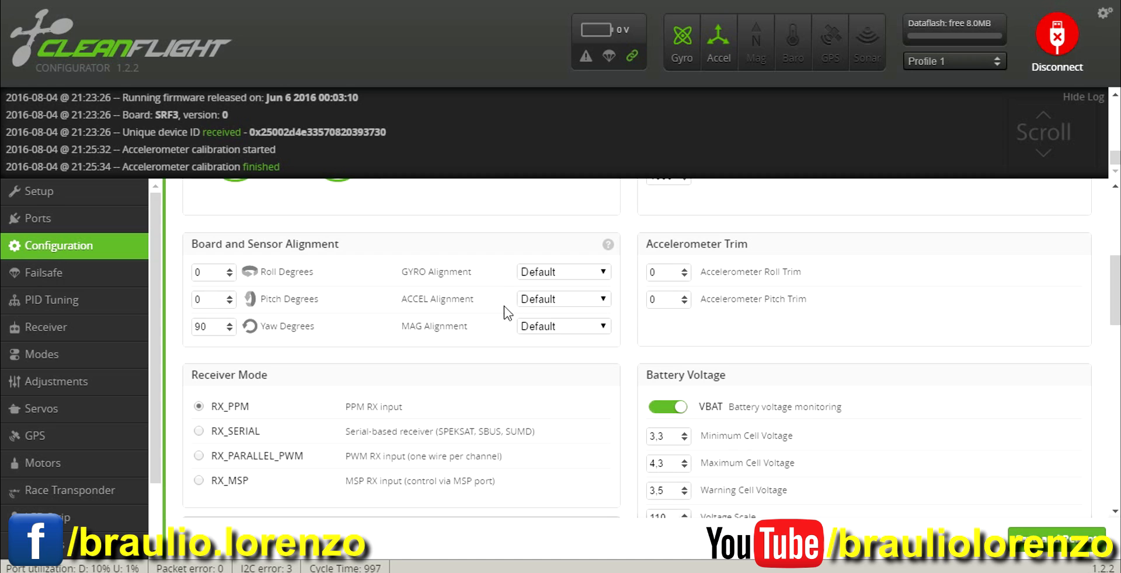
left_click(555, 302)
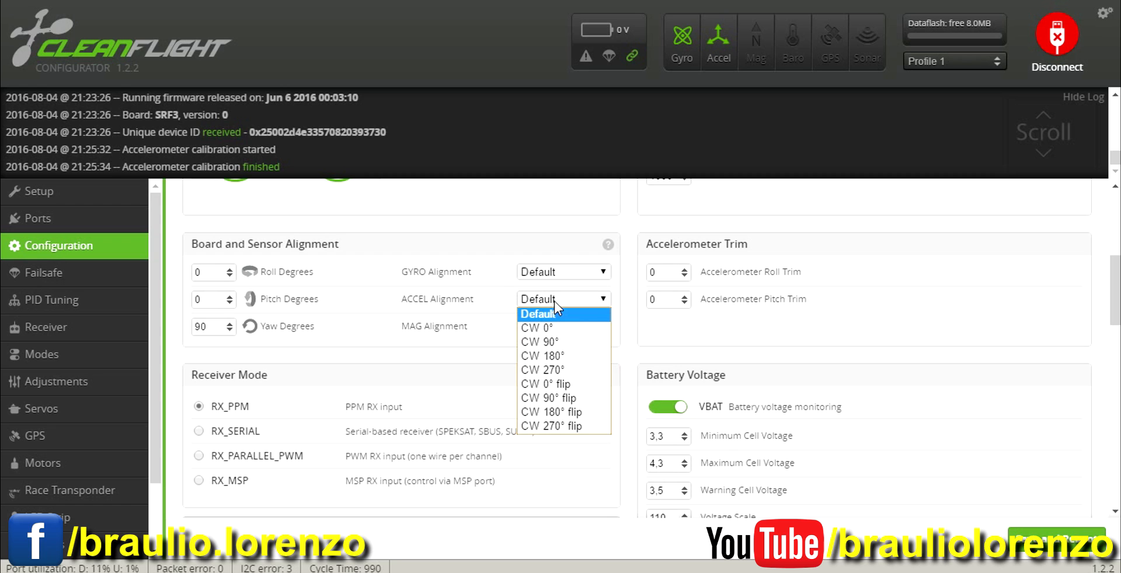
left_click(555, 304)
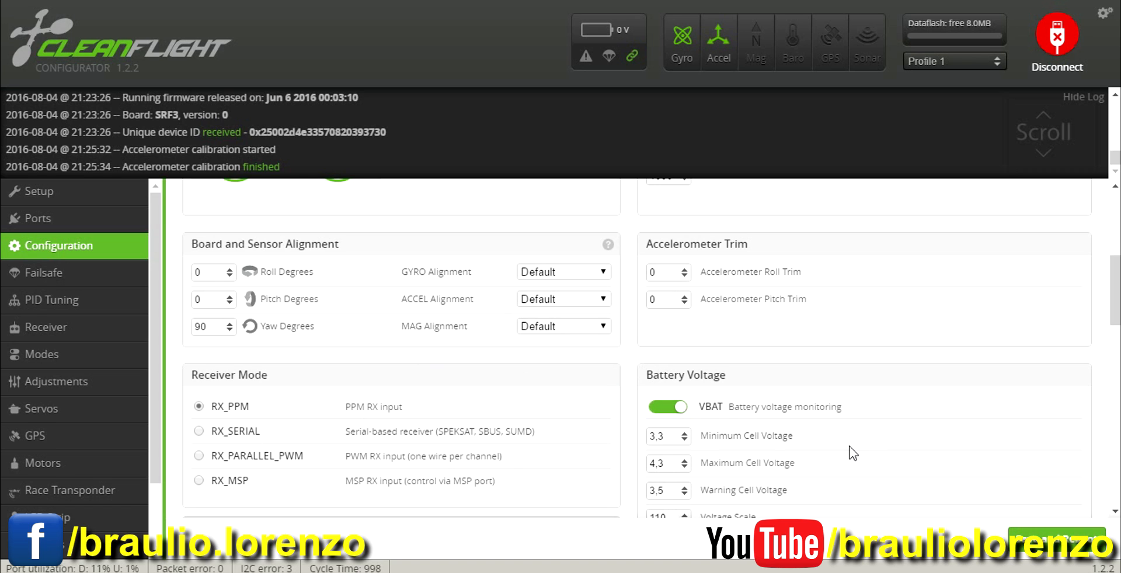
Enable Serial RX on UART3 in the port assignments, and save and reboot the board.
left_click_drag(1116, 301, 1115, 328)
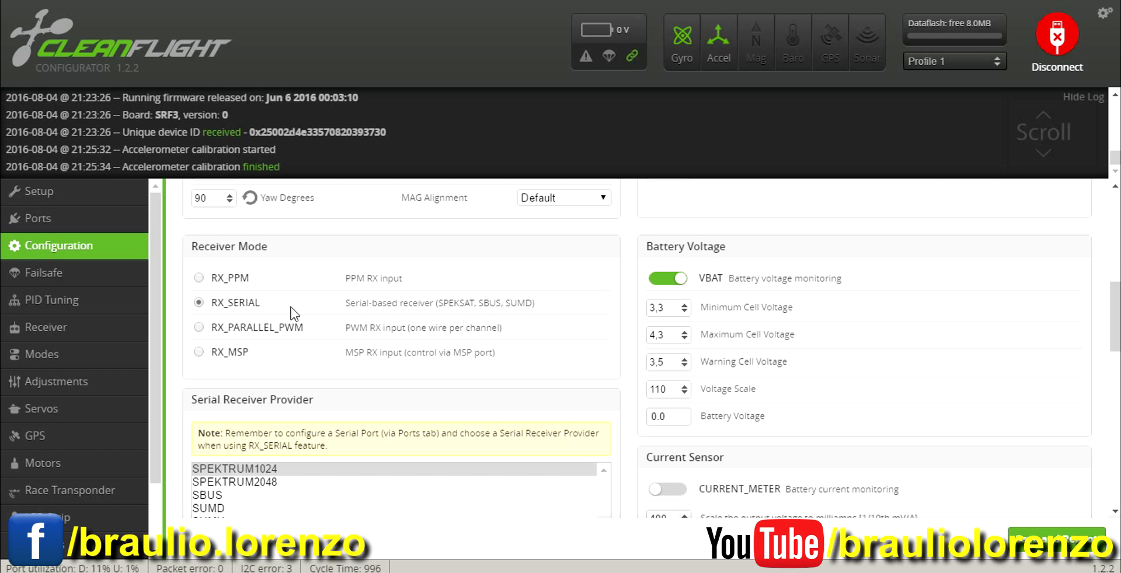
left_click(39, 218)
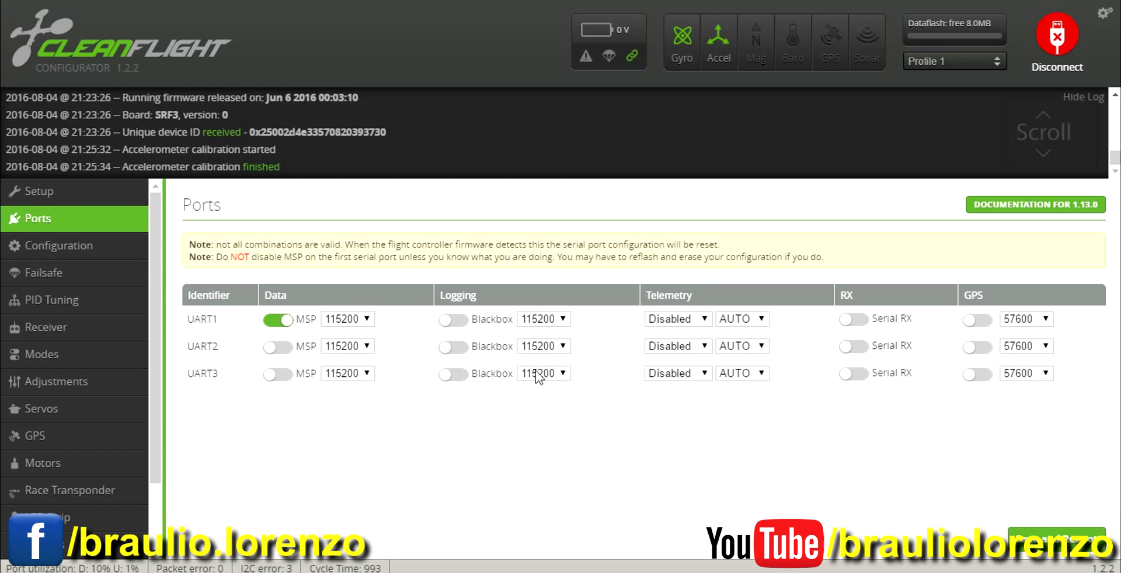
left_click(854, 374)
left_click(1051, 544)
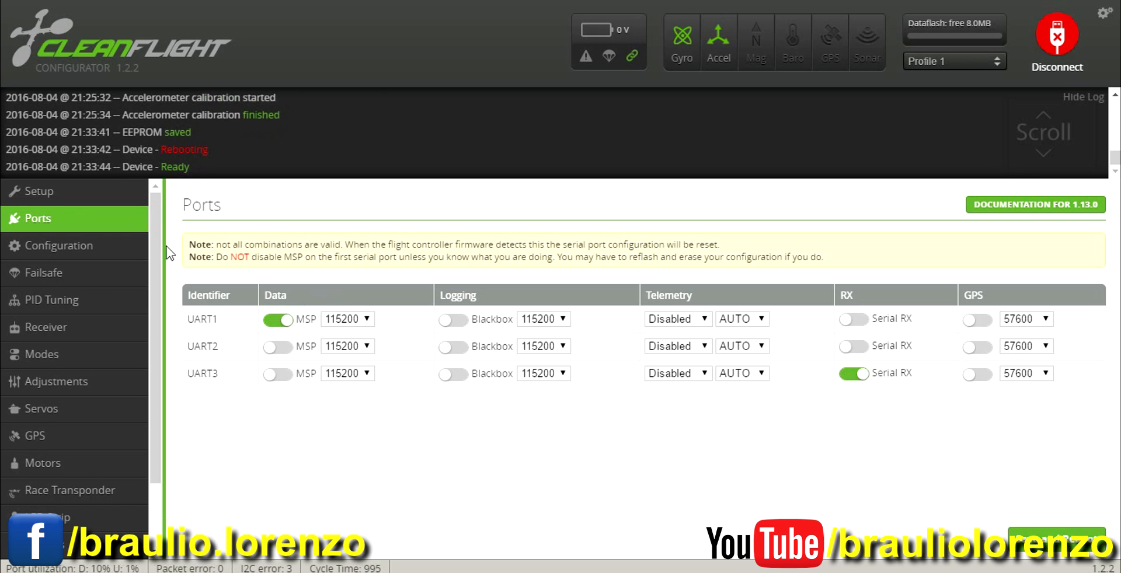
Set the receiver mode to RX_SERIAL in the configuration, and save and reboot the board.
left_click(59, 245)
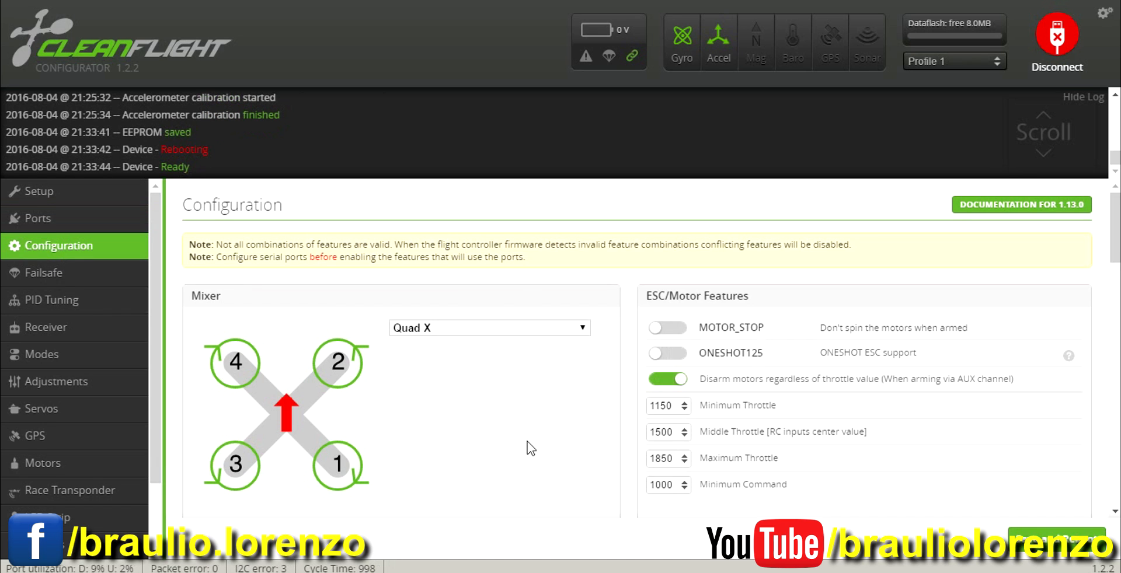
scroll(1117, 348, "down", 8)
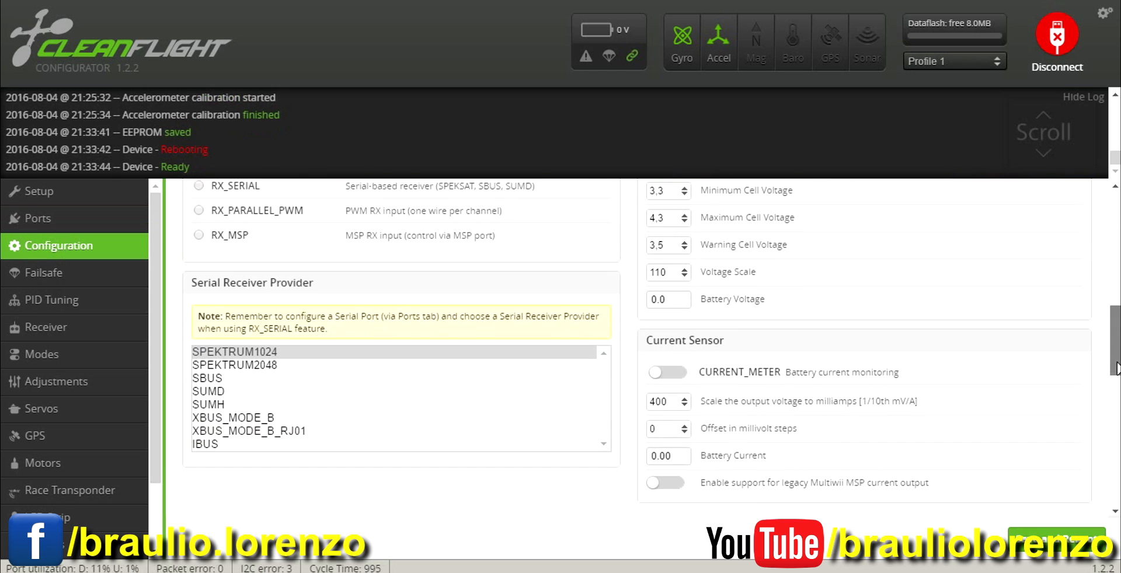
scroll(1118, 351, "up", 1)
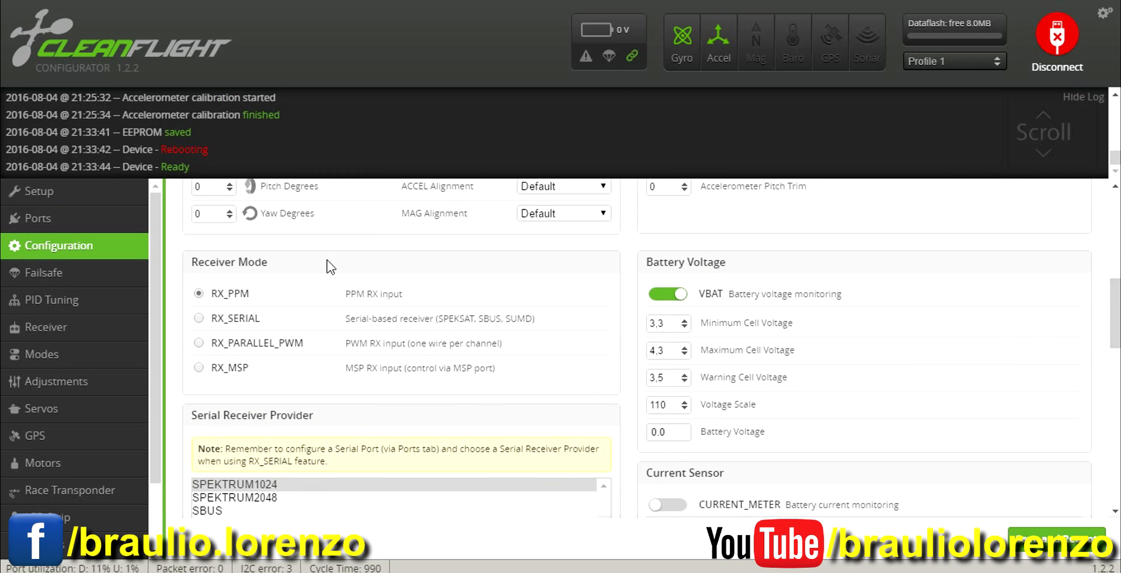
left_click(212, 320)
left_click(1048, 538)
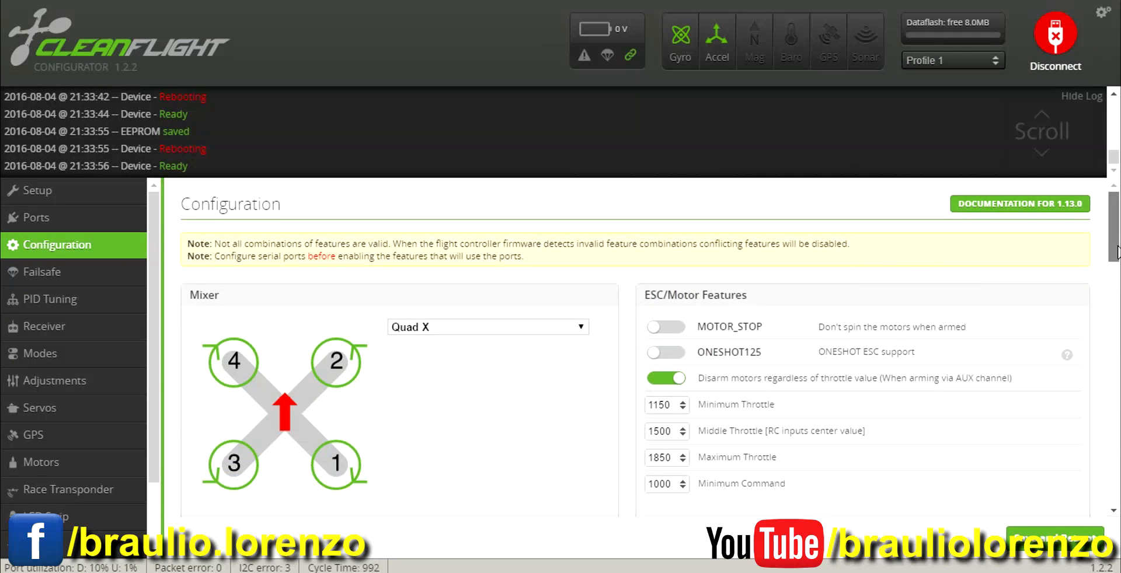
Recheck the UART3 receiver port, switch off VBAT battery voltage monitoring and choose SPEKTRUM2048 as the serial receiver provider.
left_click_drag(1115, 253, 1116, 346)
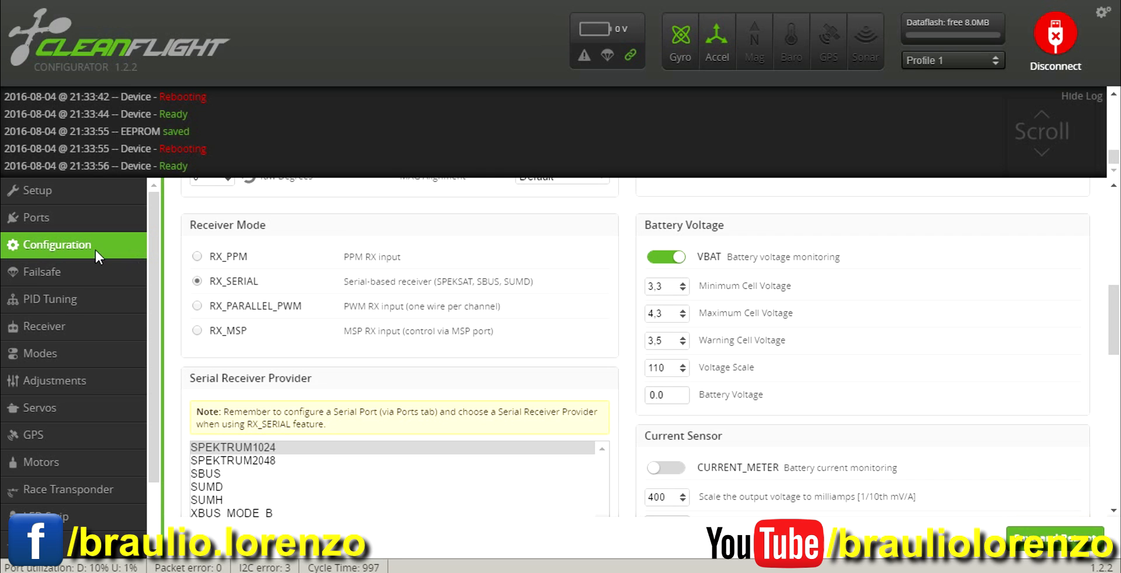
left_click(43, 220)
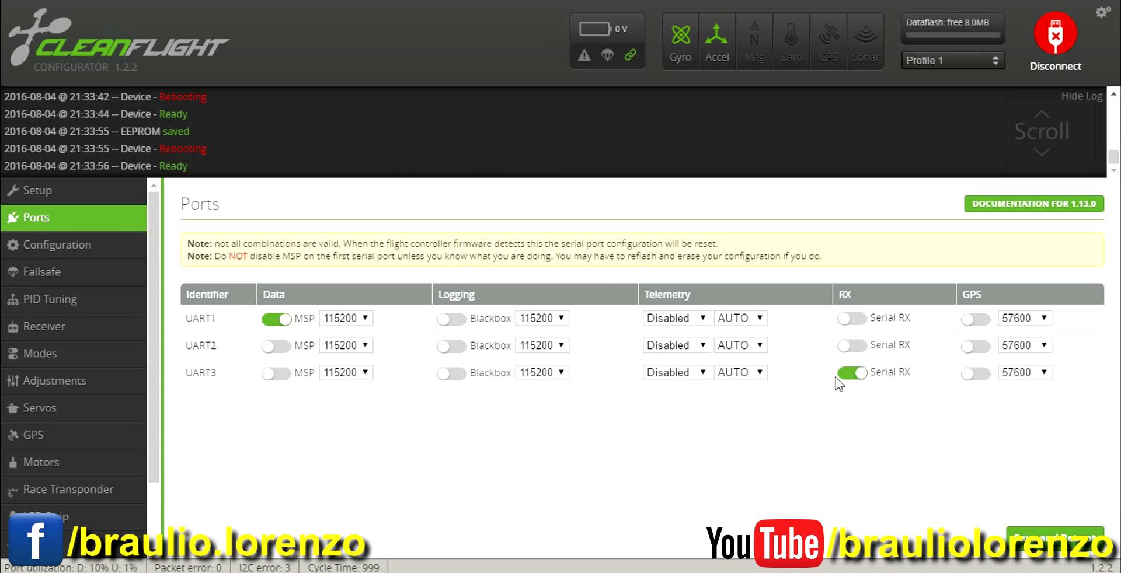
left_click(17, 257)
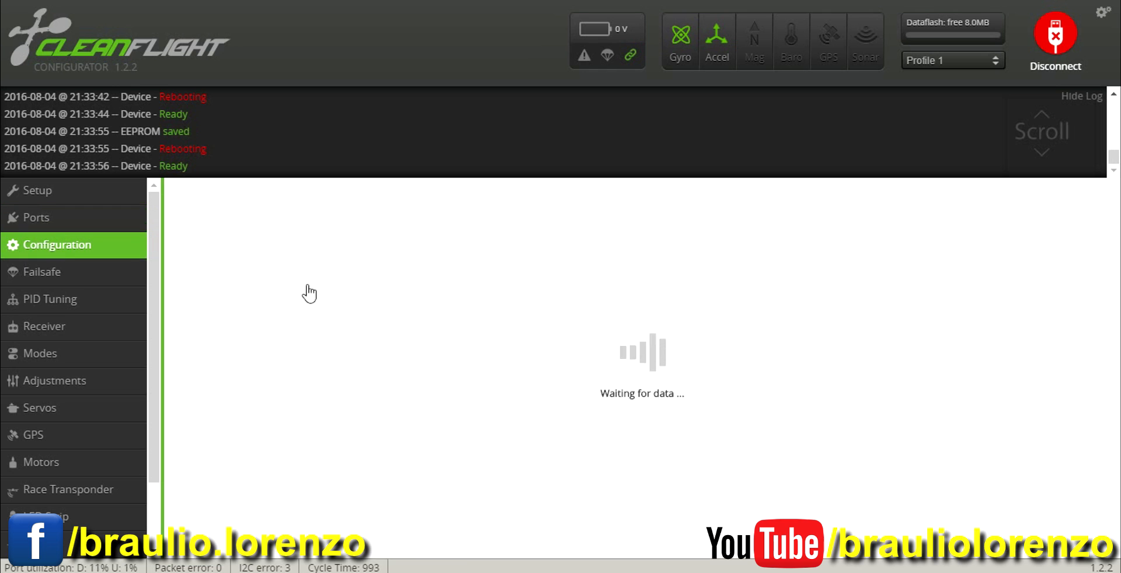
left_click_drag(1112, 229, 1116, 339)
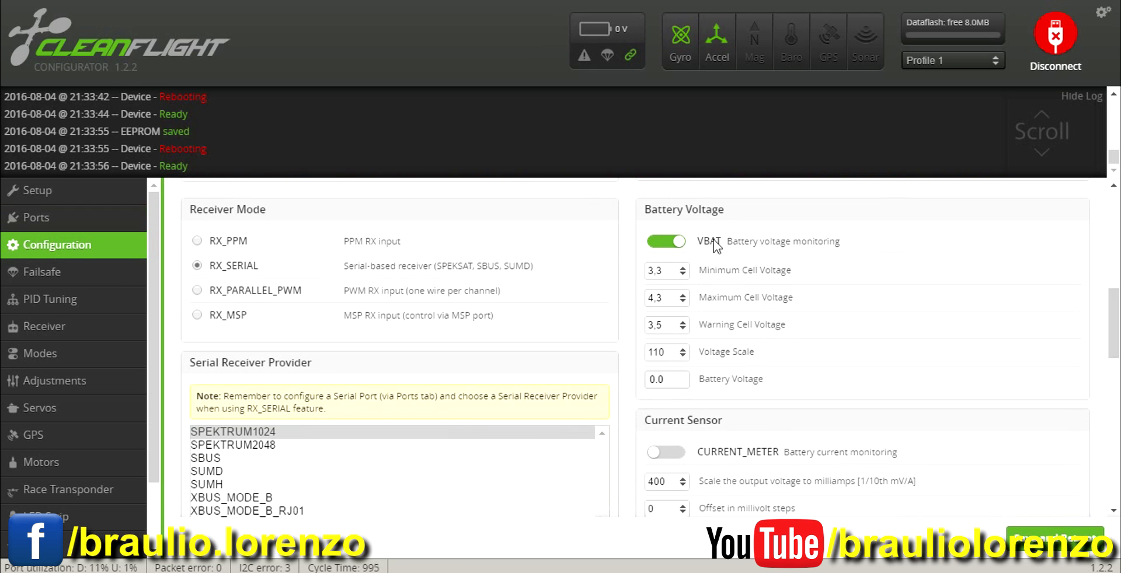
left_click(660, 250)
left_click(262, 444)
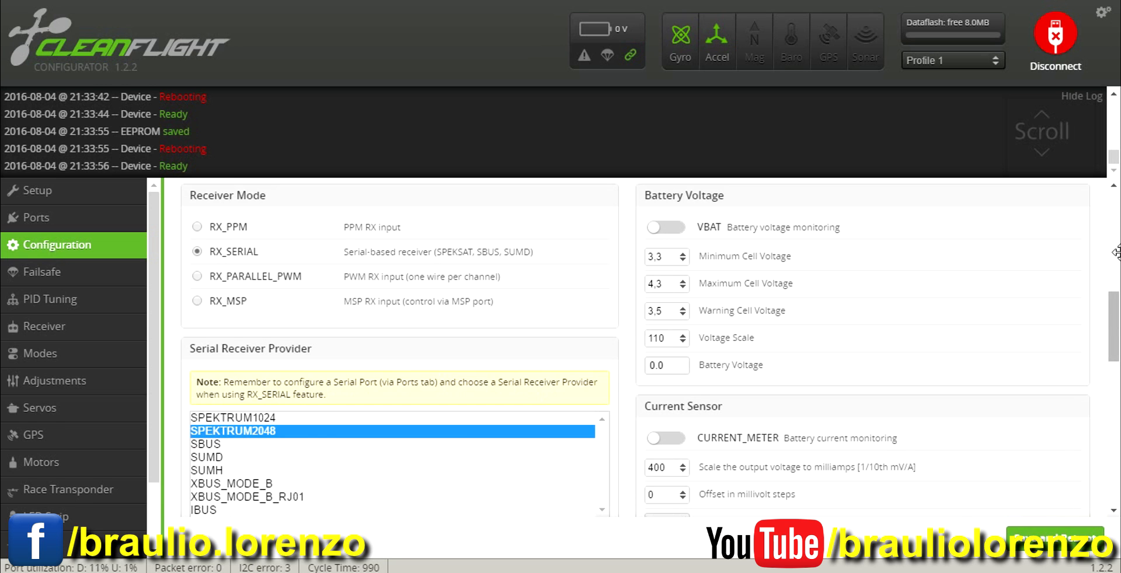
Try flight controller loop times of 1000 and 500 in the system configuration.
left_click_drag(1116, 322, 1117, 356)
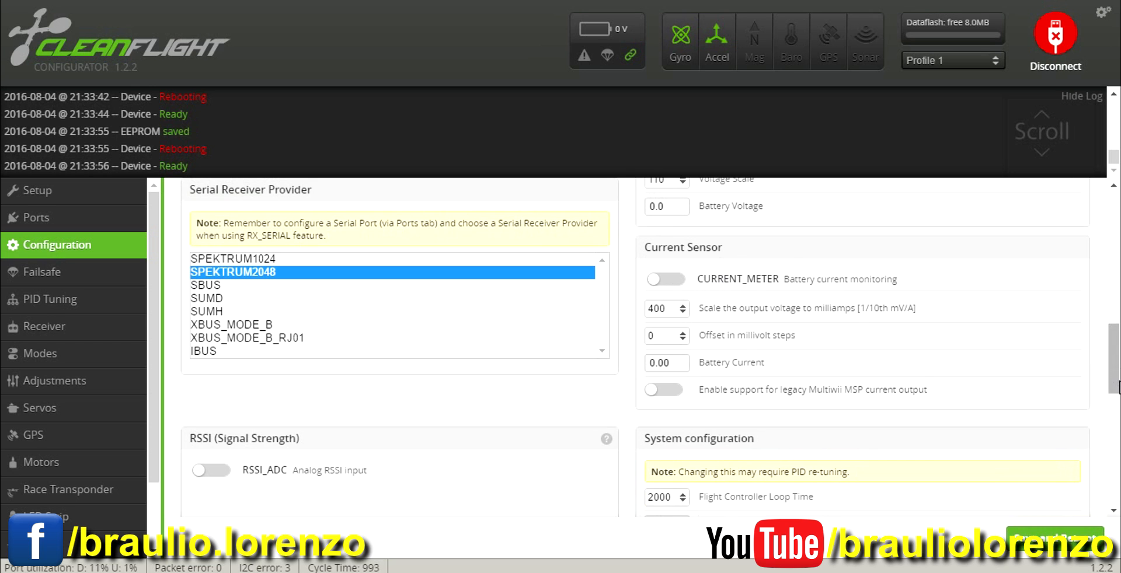
left_click_drag(1118, 388, 1115, 417)
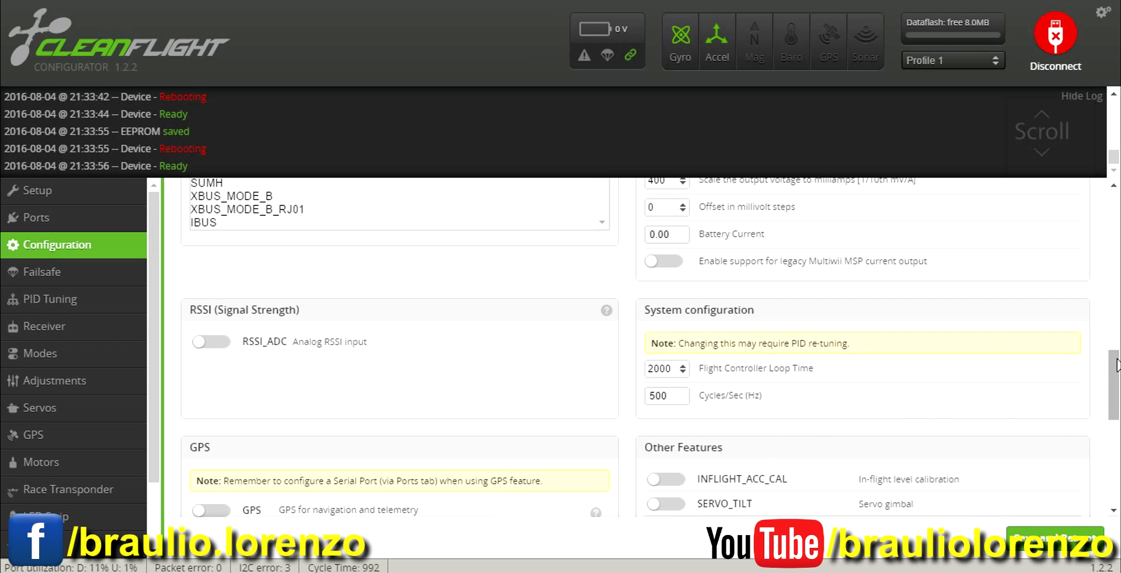
left_click_drag(1116, 366, 1116, 374)
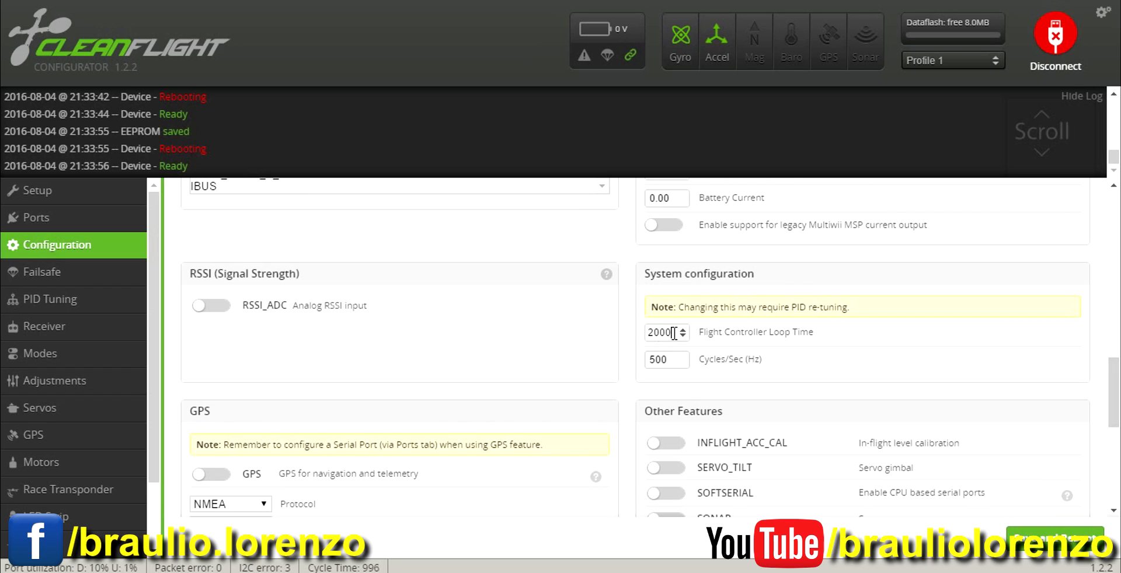
left_click_drag(675, 333, 634, 328)
type("1000")
key("Tab")
left_click_drag(672, 332, 621, 333)
type("500")
key("Tab")
Set the flight controller loop time to 1000.
double_click(656, 332)
type("199")
key("BackSpace")
key("BackSpace")
type("000")
key("Tab")
left_click(1095, 347)
Examine the GPS, 3D and other feature settings, trying LED_STRIP and switching it back off.
left_click_drag(1115, 378, 1115, 424)
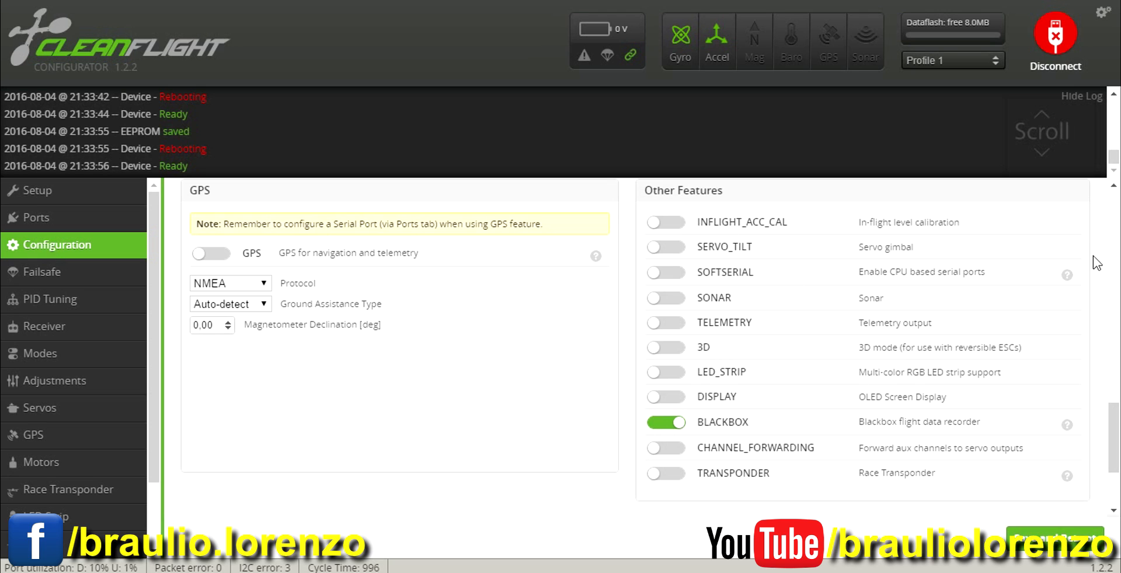
scroll(1114, 433, "up", 1)
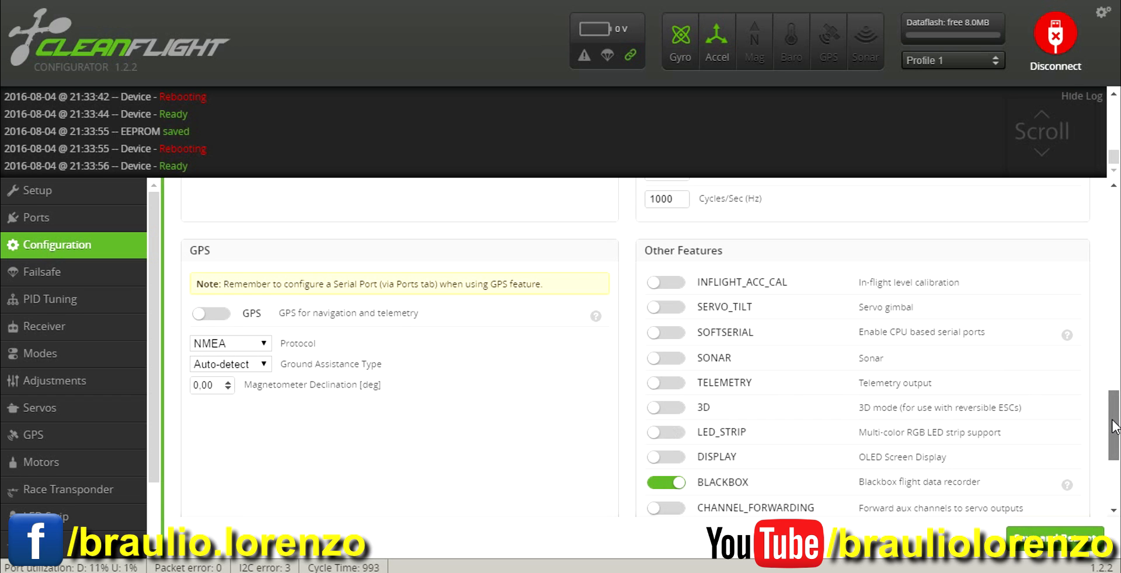
left_click_drag(1114, 426, 1118, 471)
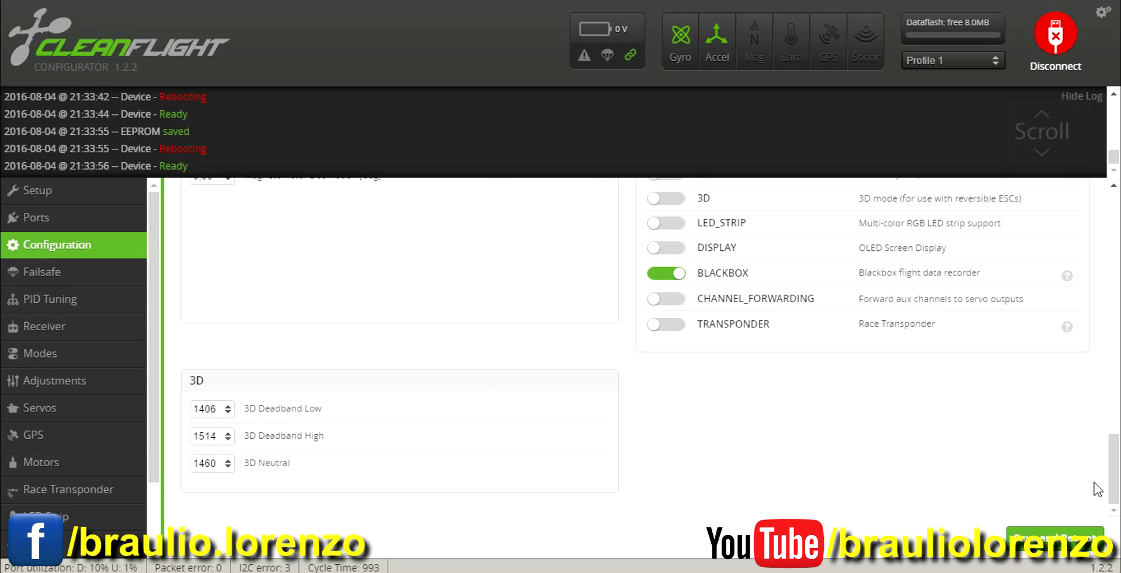
left_click_drag(1115, 482, 1115, 450)
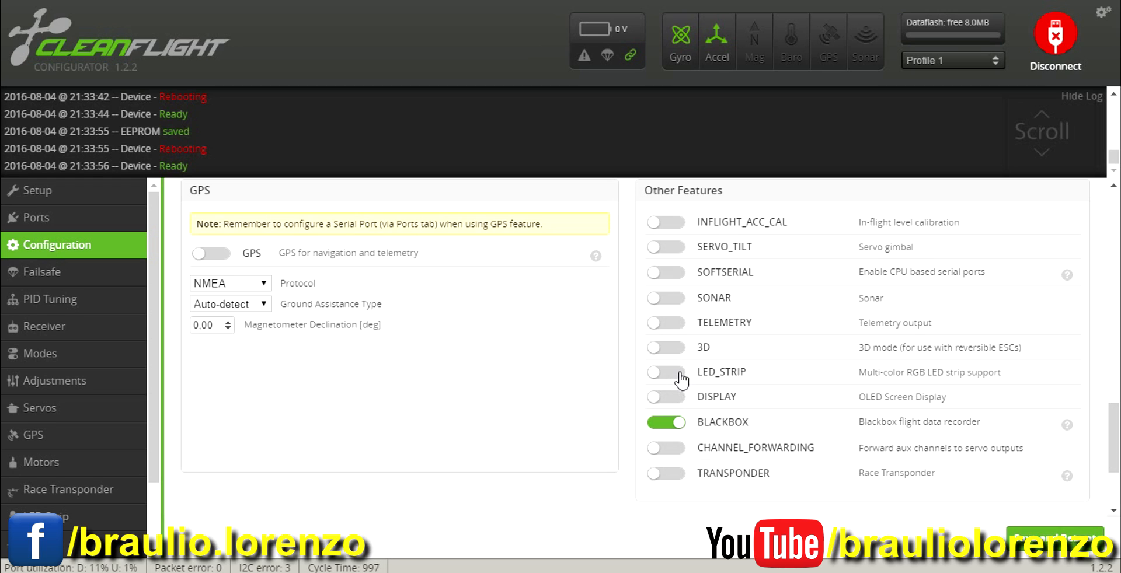
left_click(681, 380)
left_click(679, 377)
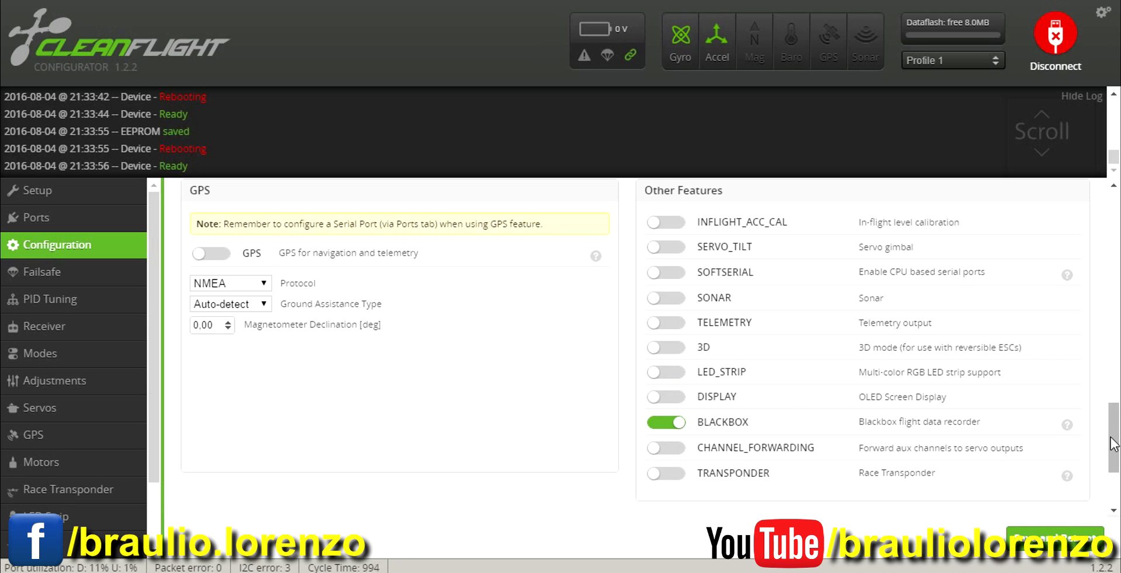
Save the receiver, voltage monitoring and loop time configuration and reboot the board.
mouse_move(1106, 446)
left_mouse_down()
mouse_move(1117, 379)
mouse_move(1117, 464)
left_mouse_up()
left_click(1054, 537)
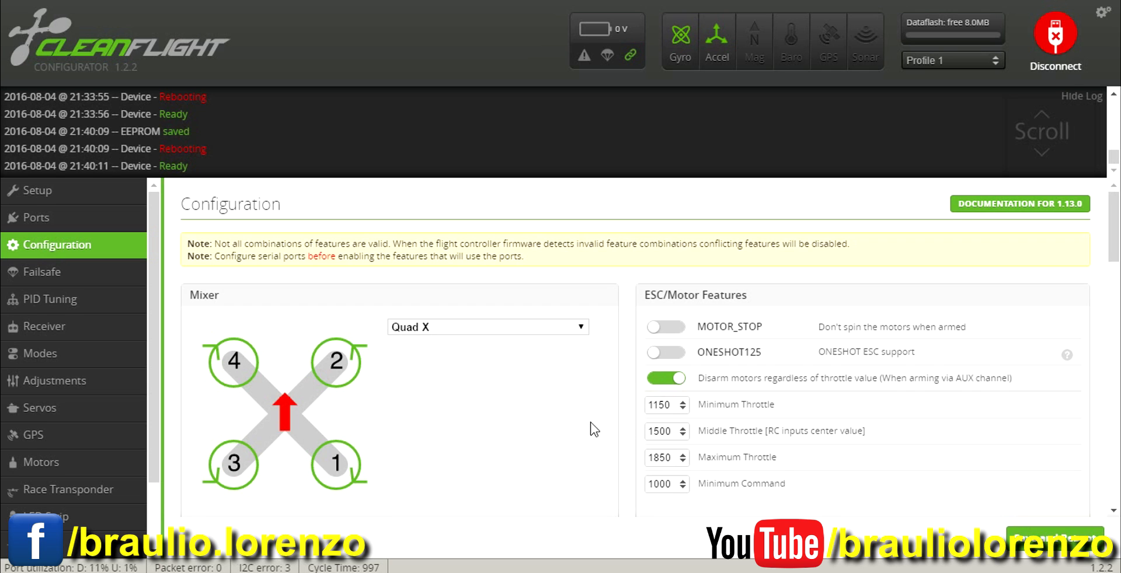
Review the failsafe settings, try Hold as the throttle channel fallback and return it to Auto.
left_click(75, 274)
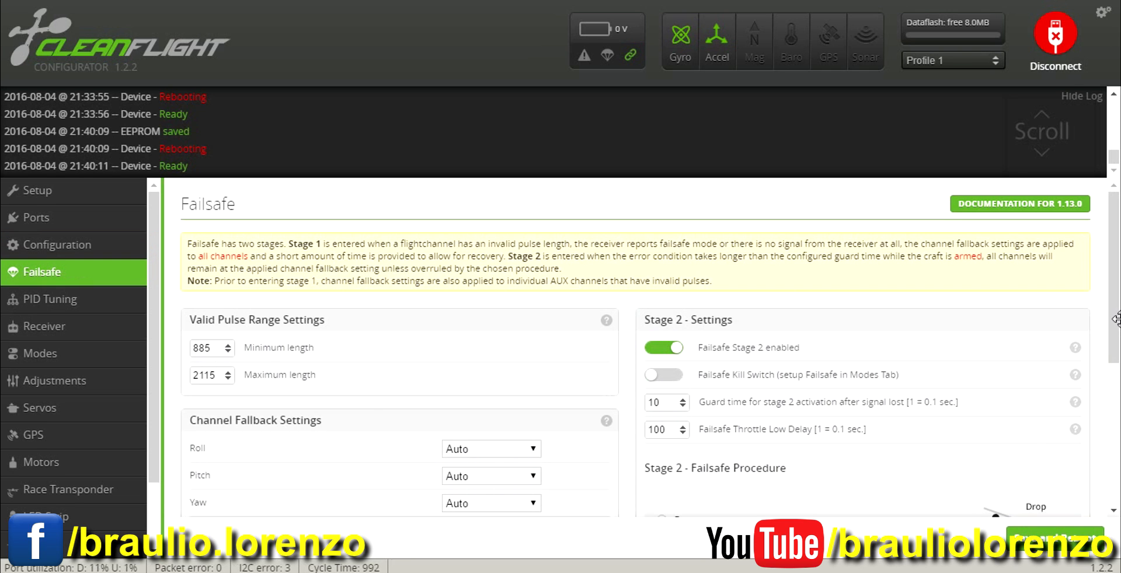
scroll(1115, 319, "down", 2)
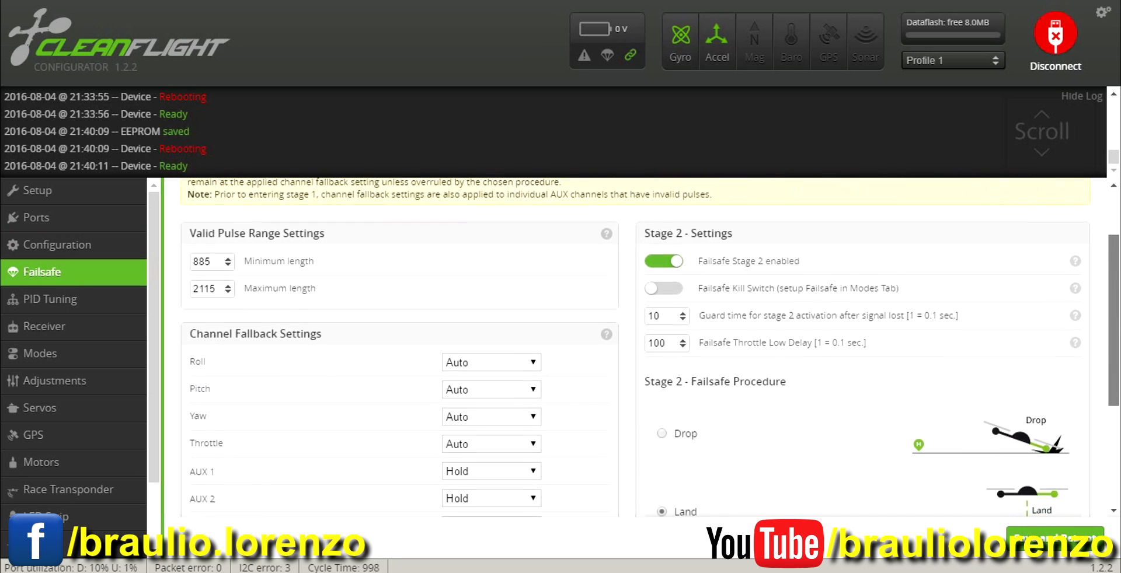
scroll(1116, 319, "down", 2)
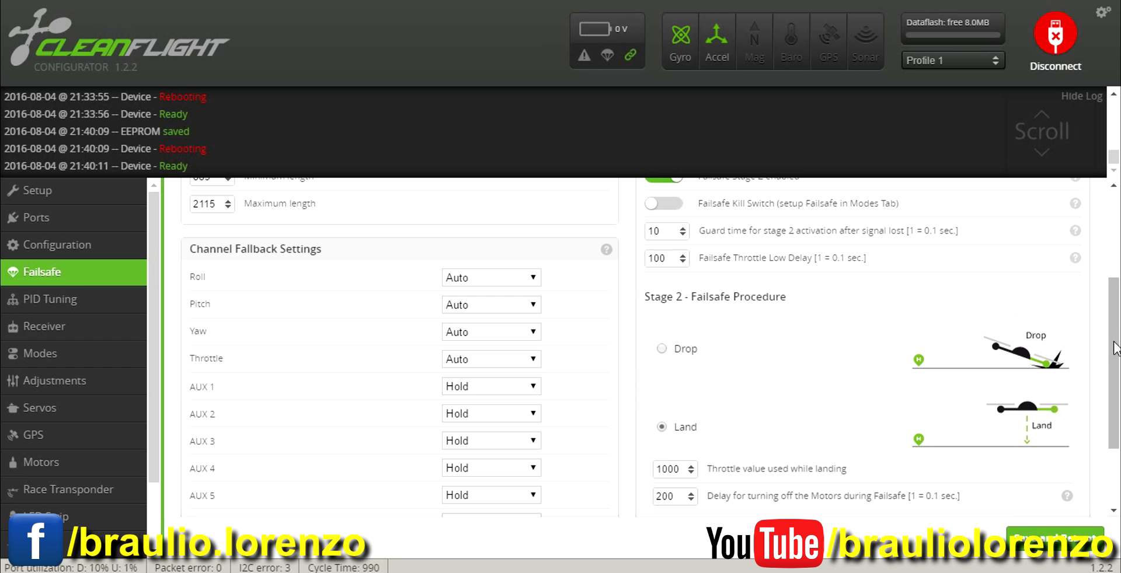
left_click_drag(1116, 349, 1115, 344)
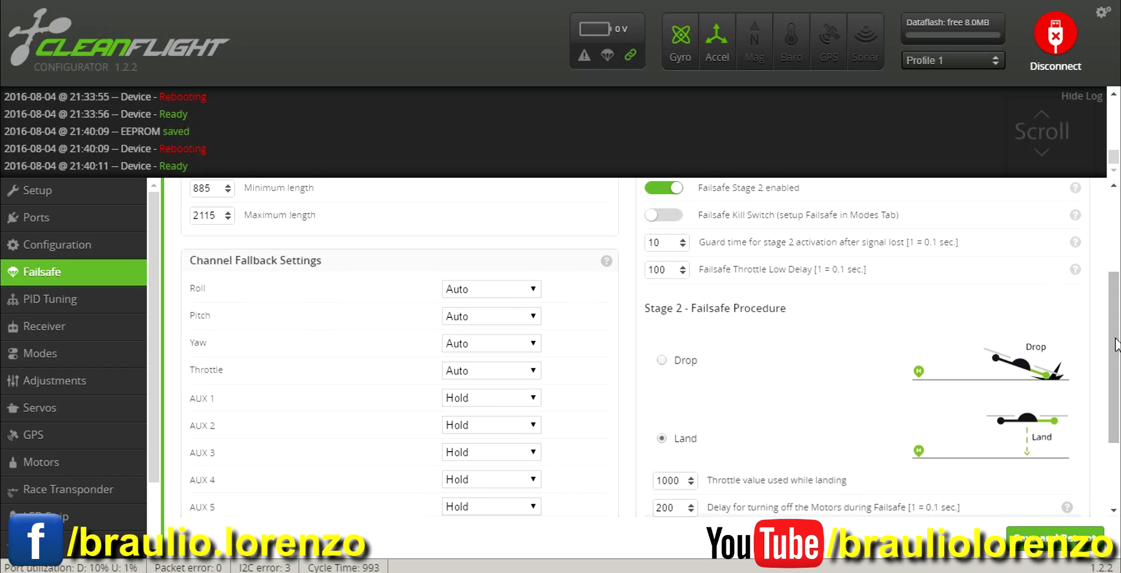
left_click(535, 373)
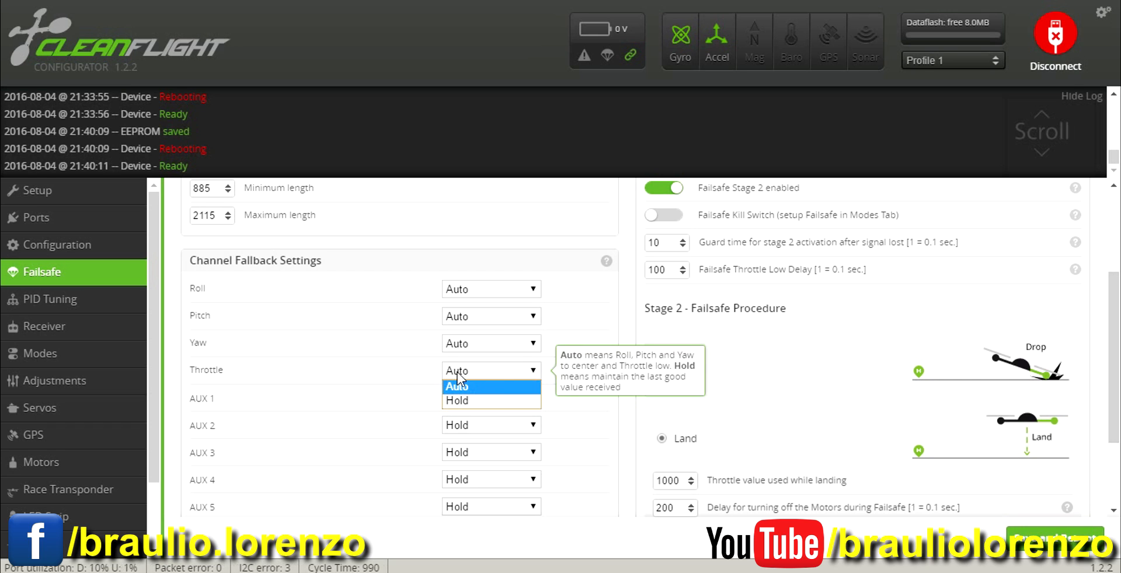
left_click(464, 401)
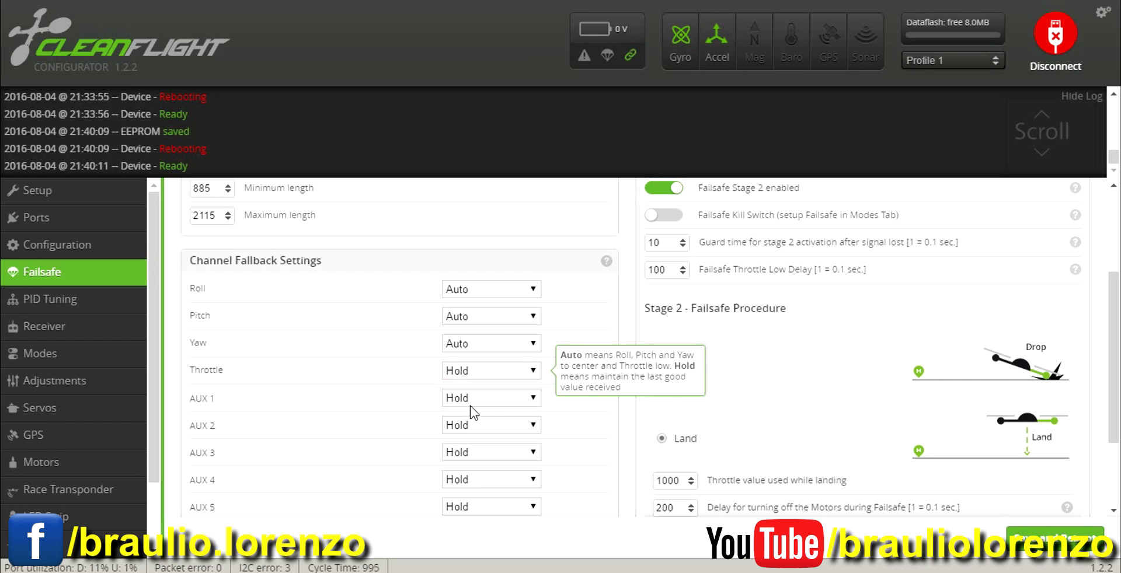
left_click(528, 374)
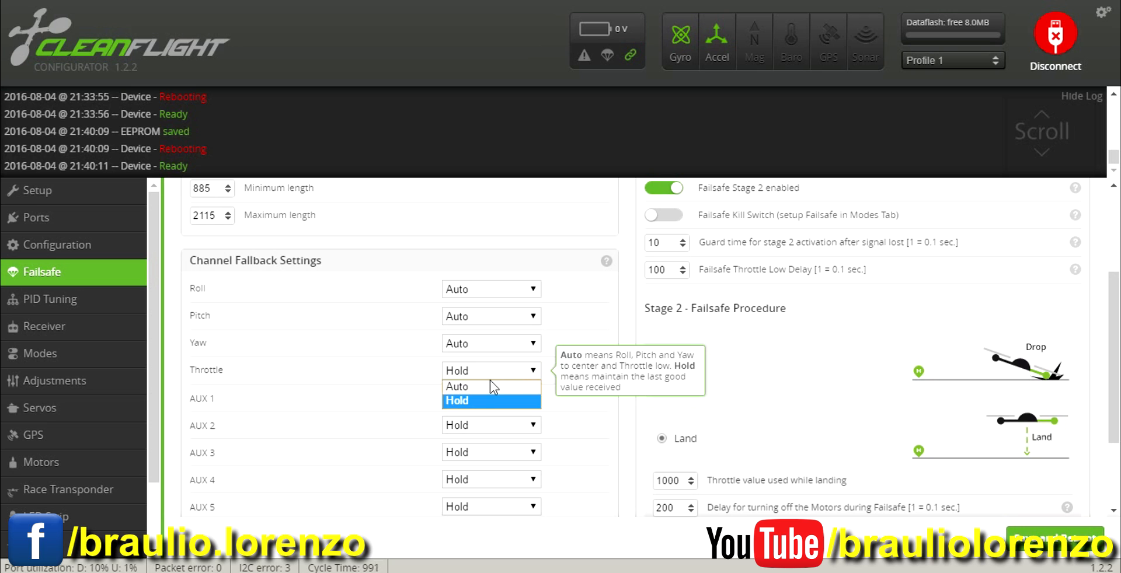
left_click(476, 388)
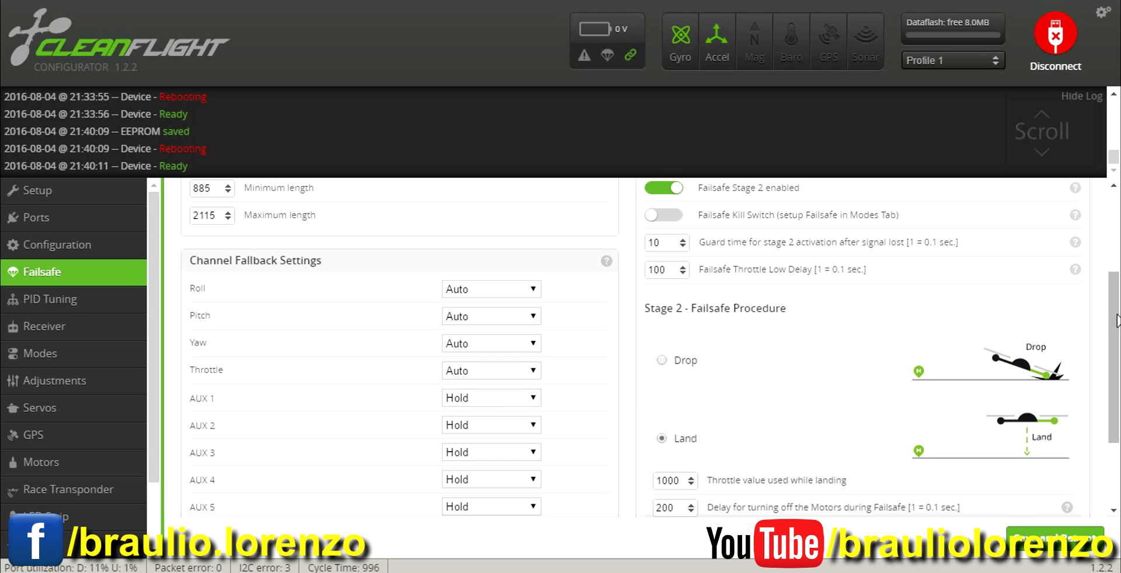
Set the Stage 2 failsafe procedure to Drop, then save the failsafe settings and reboot the board.
scroll(1117, 320, "up", 1)
scroll(1101, 322, "down", 1)
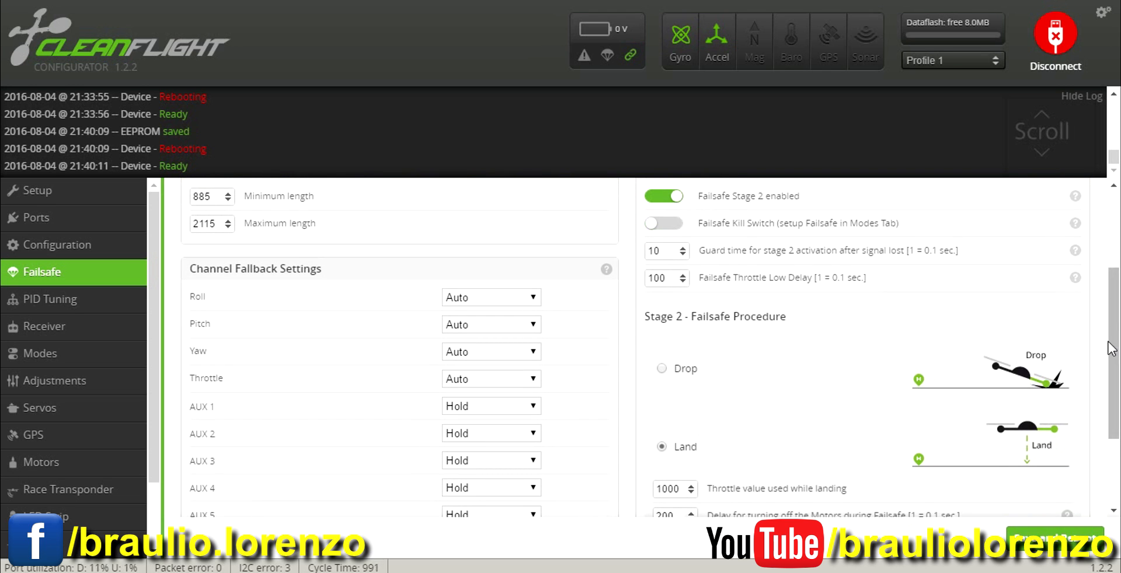
scroll(1120, 349, "down", 1)
scroll(1120, 349, "down", 1)
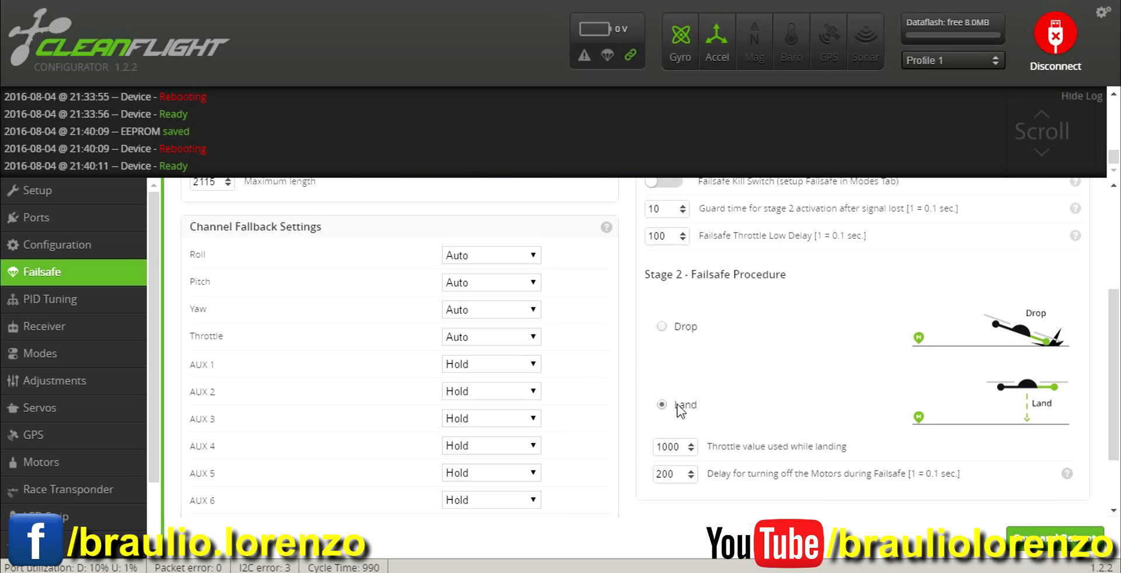
left_click(663, 329)
left_click_drag(1116, 347, 1117, 394)
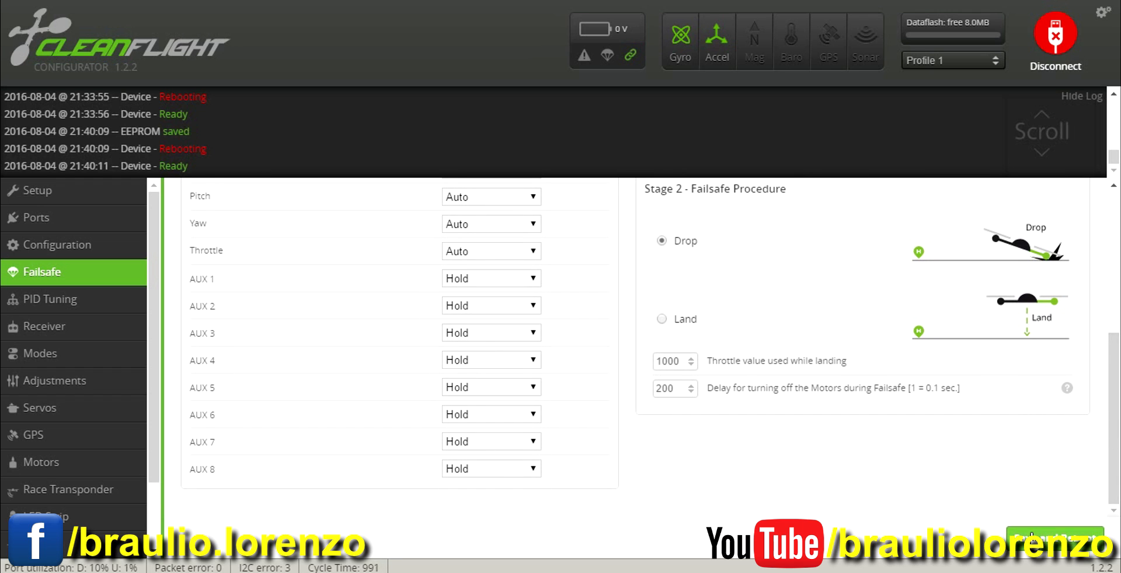
left_click(1055, 536)
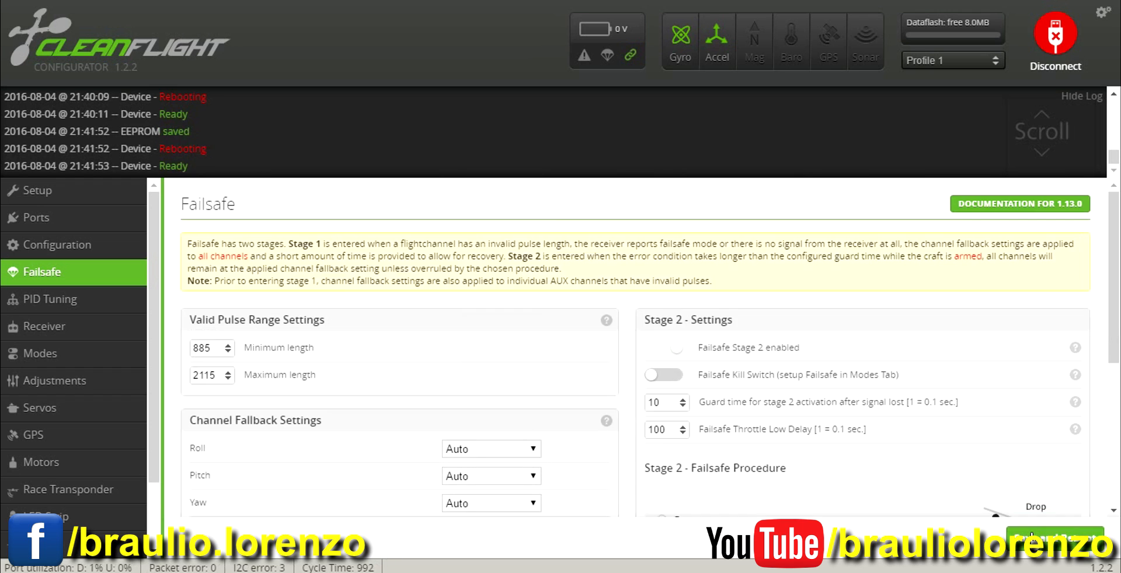
Select LuxFloat as the PID controller for PID tuning and save the change.
left_click(3, 299)
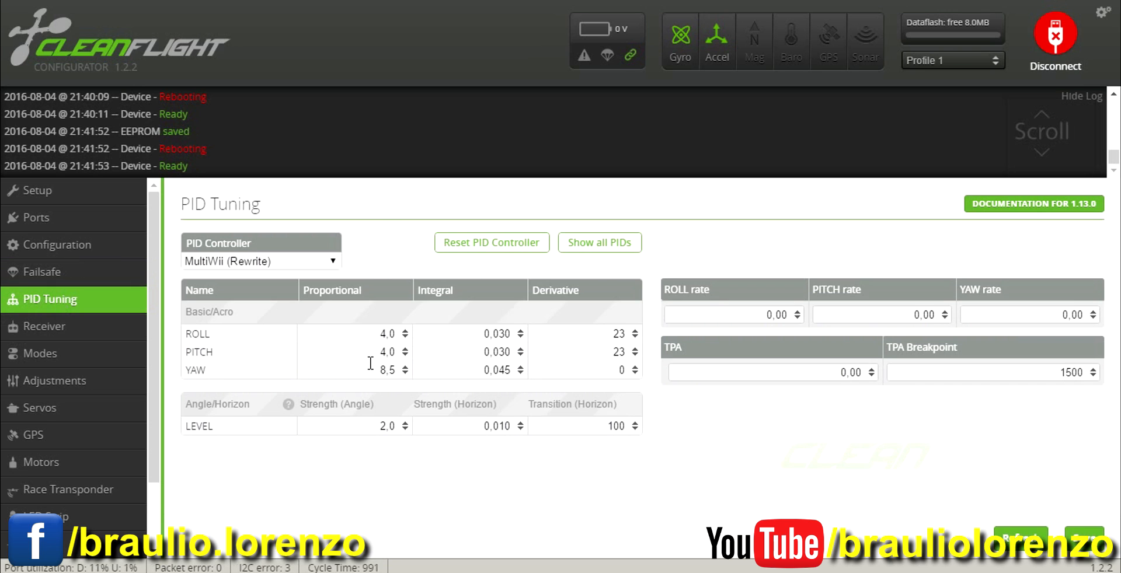
left_click(334, 264)
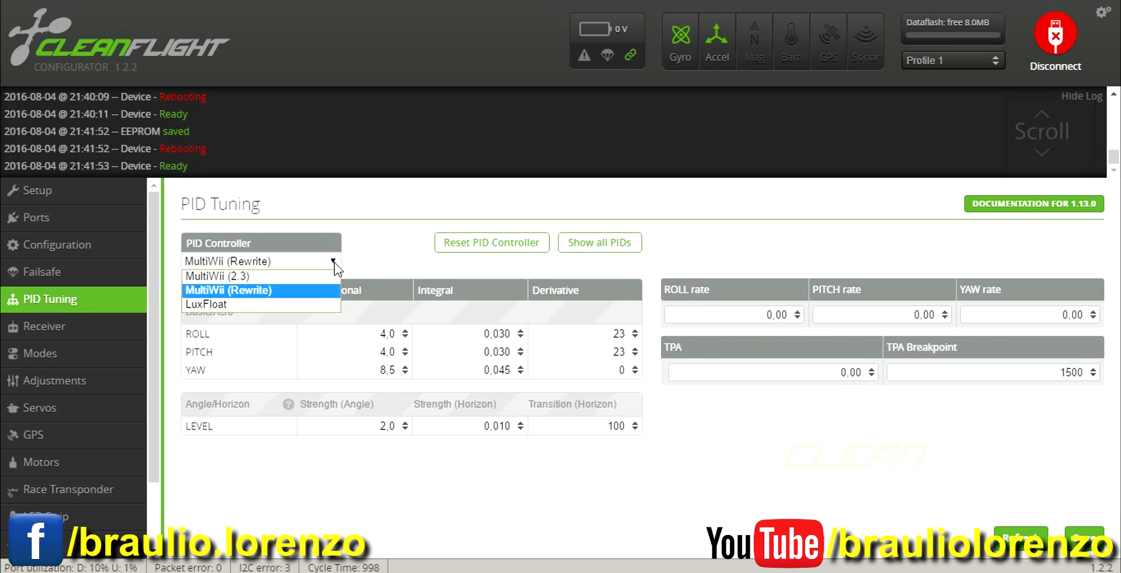
left_click(213, 303)
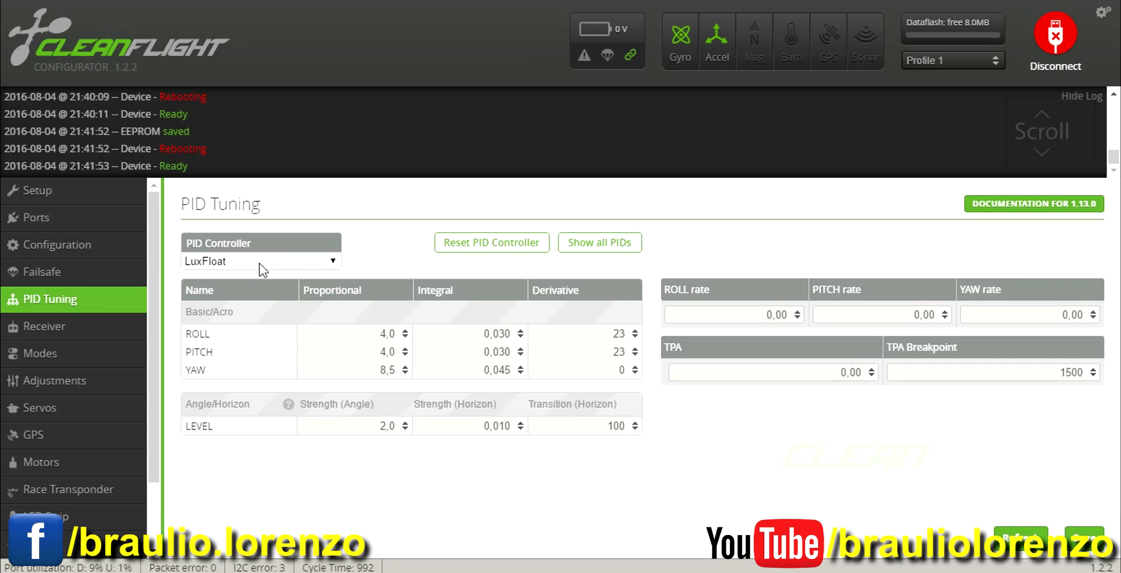
left_click(276, 262)
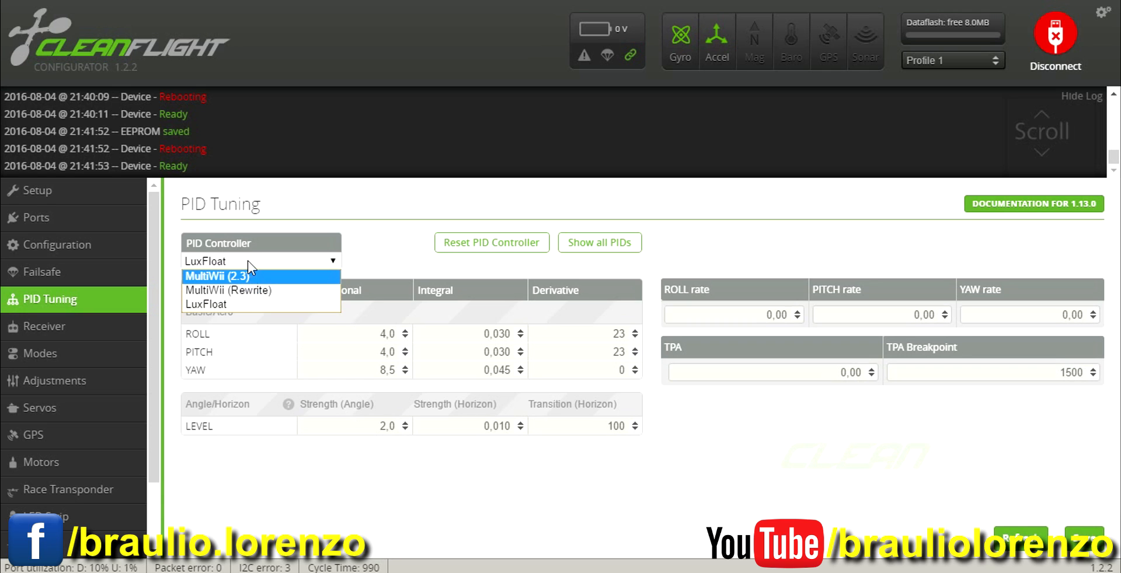
left_click(358, 248)
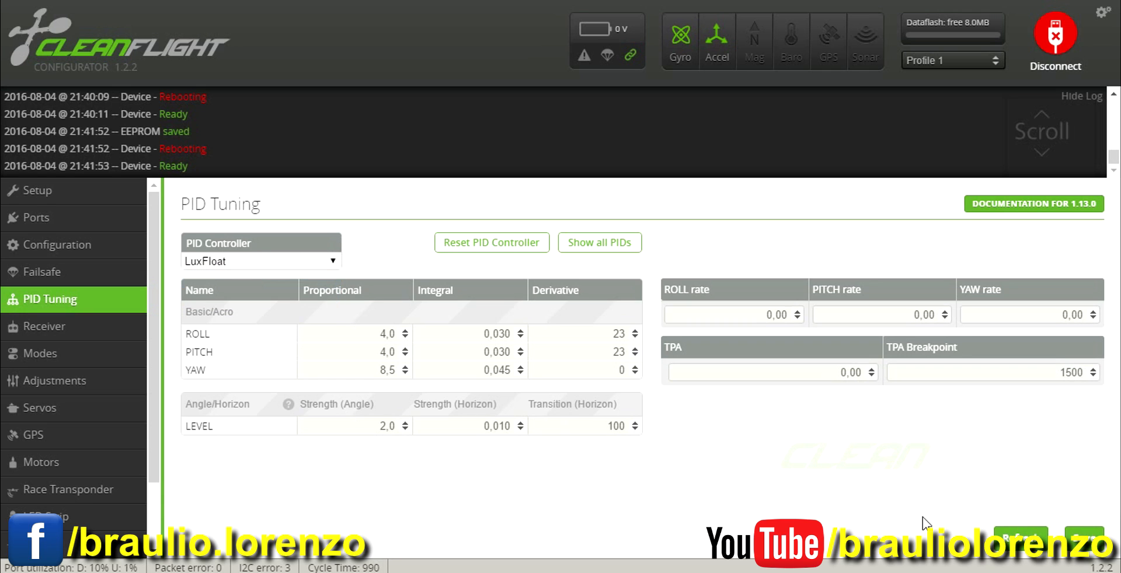
left_click(1085, 538)
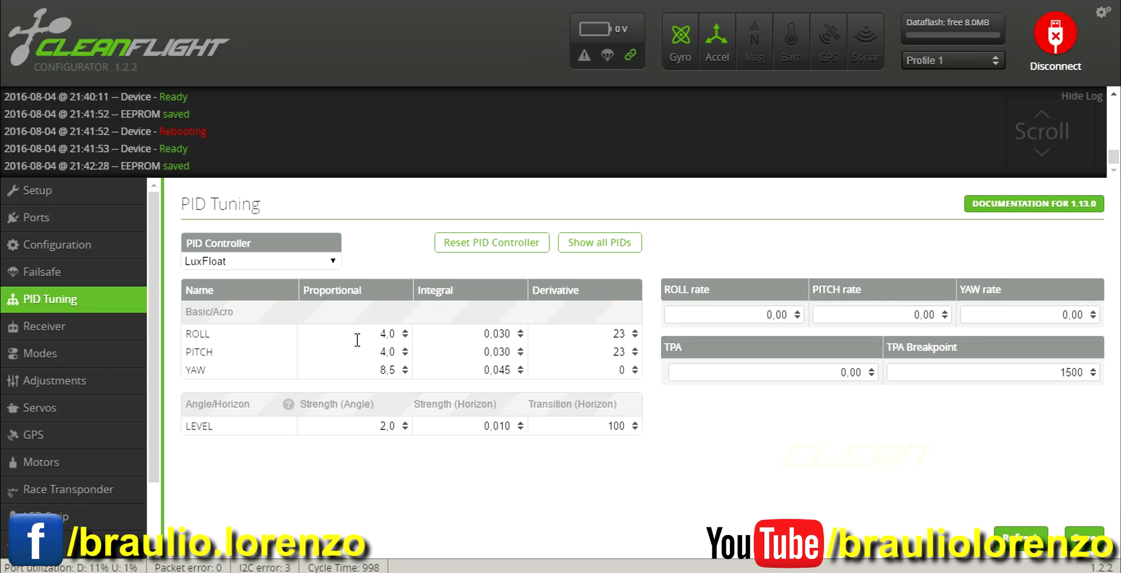
Examine the proportional, integral and derivative values of the ROLL axis.
mouse_move(359, 339)
left_mouse_down()
mouse_move(397, 336)
mouse_move(368, 335)
left_mouse_up()
left_click_drag(486, 334, 518, 334)
left_click(490, 335)
left_click(562, 334)
Try a ROLL rate of 1, look at the receiver's rate settings and return to PID tuning.
left_click_drag(764, 315, 801, 319)
type("1")
key("Tab")
key("shift+Tab")
left_click(797, 318)
left_click(102, 326)
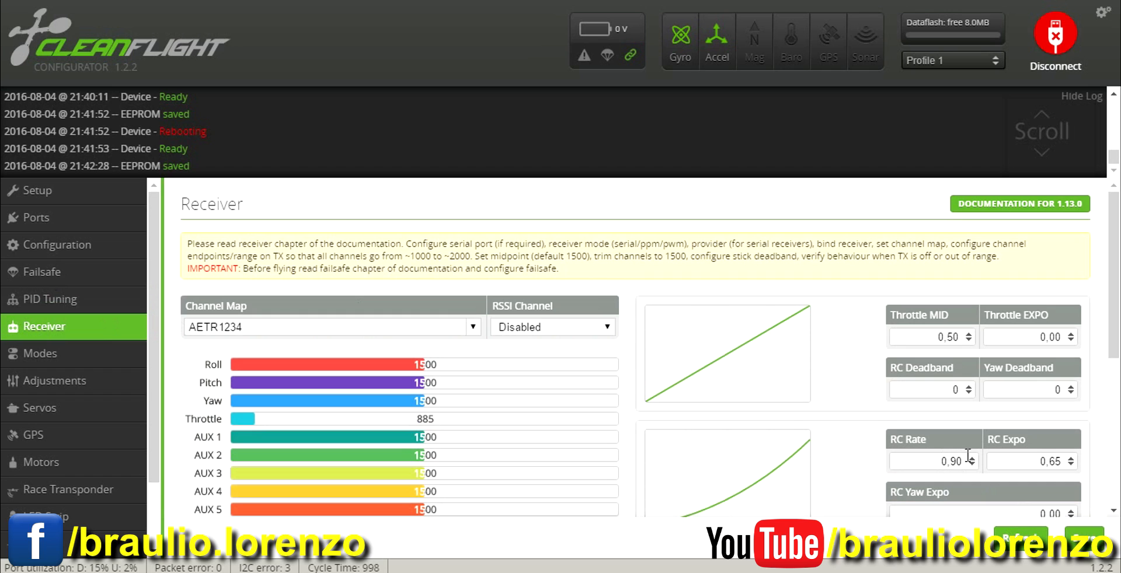
left_click(73, 300)
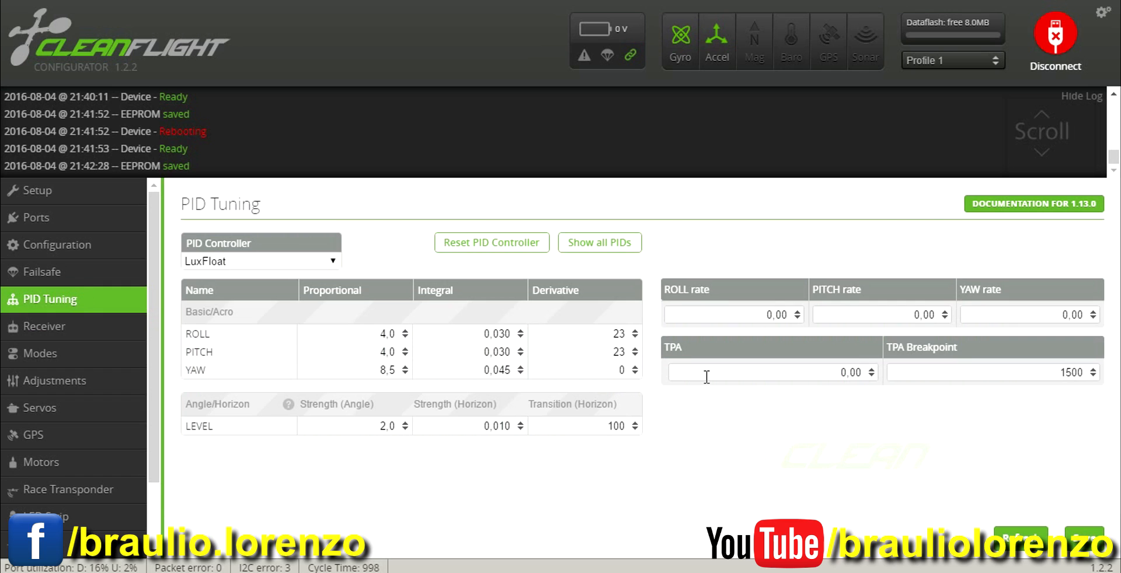
Set the ROLL, PITCH and YAW rates to 1,00 each.
double_click(772, 318)
type("1")
key("Tab")
type("1")
key("Tab")
key("Tab")
key("shift+Tab")
type("0,01")
key("BackSpace")
key("BackSpace")
key("BackSpace")
key("BackSpace")
type("1")
key("Tab")
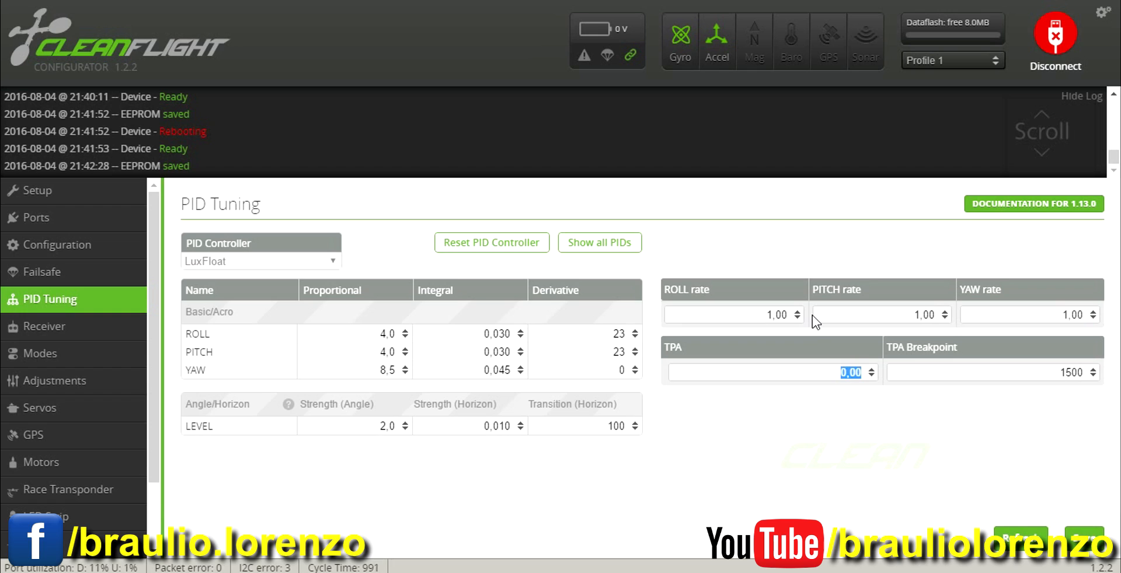
Set the ROLL, PITCH and YAW rates to 0,80 each.
key("shift+Tab")
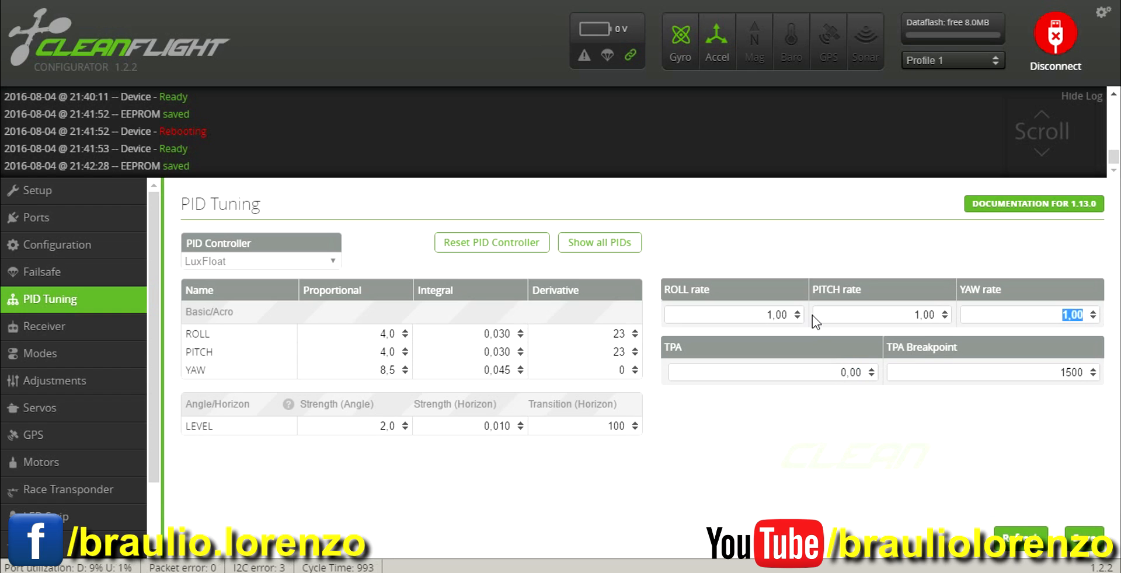
key("shift+Tab")
key("shift+Tab")
type("0,71")
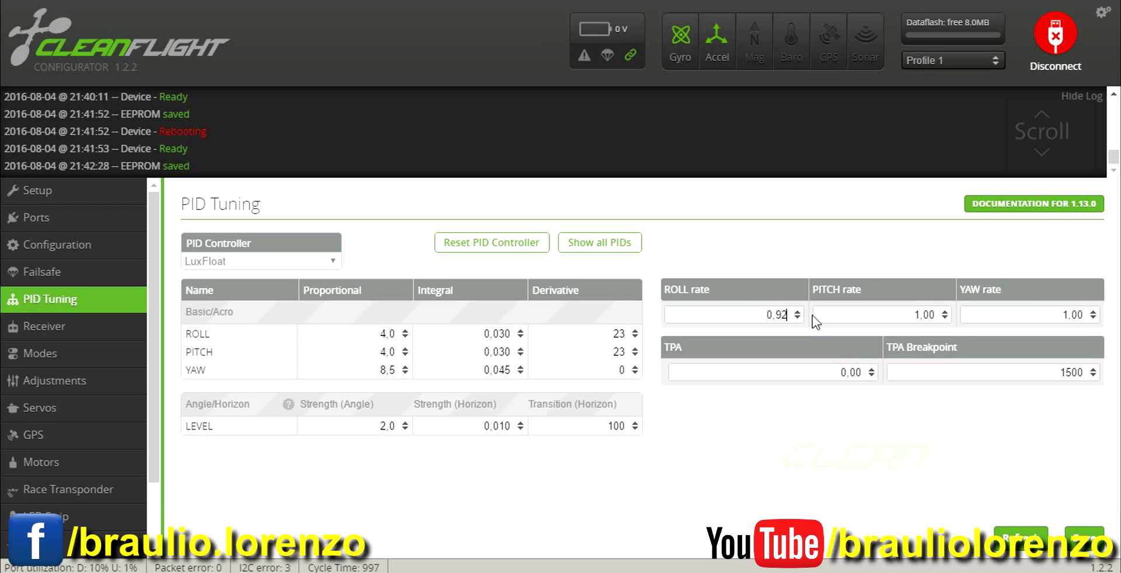
key("BackSpace")
type("9")
key("Tab")
key("shift+Tab")
key("Up")
key("Tab")
key("Down")
key("Down")
key("Down")
key("Down")
key("Down")
key("Down")
key("Down")
key("Down")
key("Down")
key("Down")
key("Down")
key("Down")
key("Down")
key("Down")
key("Down")
key("Down")
key("Down")
key("Down")
key("Down")
key("Down")
key("Down")
key("Up")
key("Up")
key("Tab")
type("0,80")
key("Tab")
Point out the TPA Breakpoint value, try a TPA of 1 and lower it to 0,50.
mouse_move(1049, 373)
left_mouse_down()
mouse_move(1083, 370)
mouse_move(1057, 373)
left_mouse_up()
double_click(1057, 372)
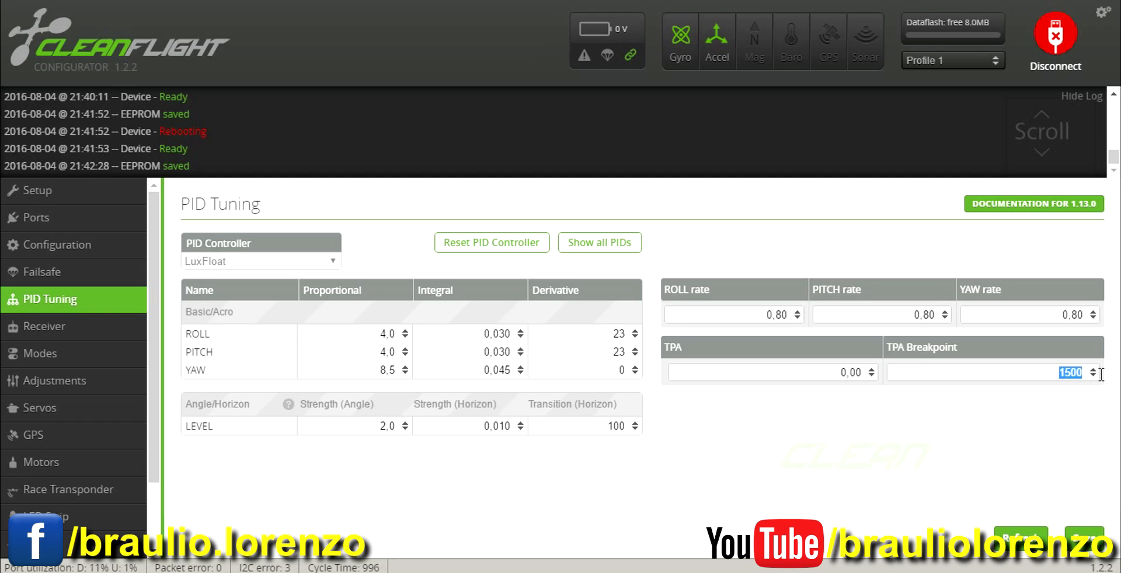
left_click(1056, 373)
left_click_drag(1054, 373, 1094, 378)
left_click_drag(840, 374, 884, 387)
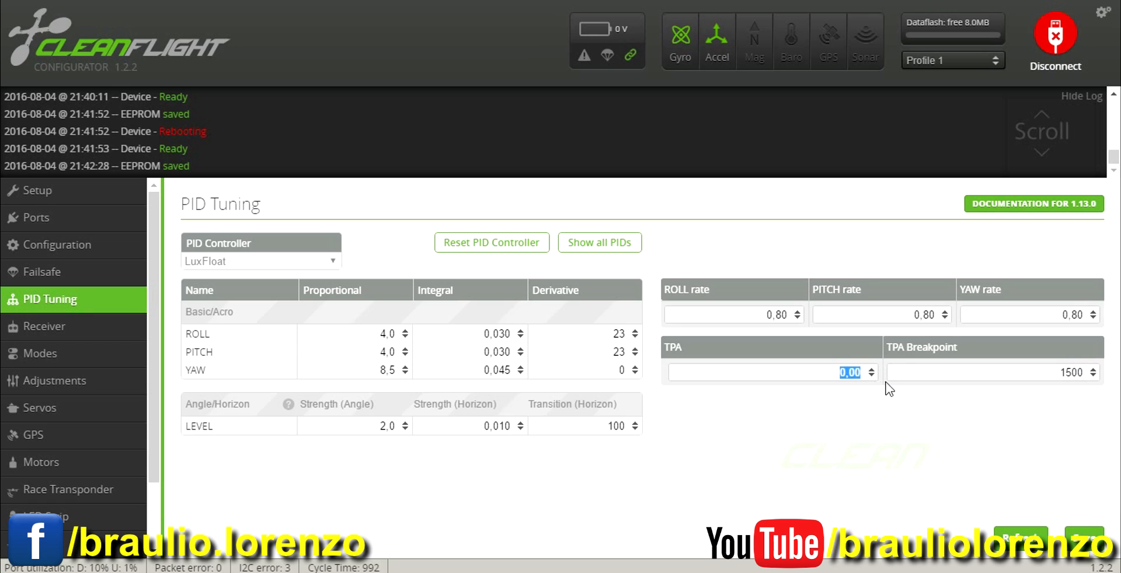
type("1")
key("Tab")
left_click(828, 376)
left_click_drag(844, 376, 880, 374)
type("0,99")
key("Down")
key("Down")
key("Down")
key("Down")
key("Down")
key("Down")
key("Down")
key("Down")
key("Down")
key("Down")
key("Down")
key("Down")
key("Down")
key("Down")
key("Down")
key("Down")
key("Down")
key("Down")
key("Down")
key("Down")
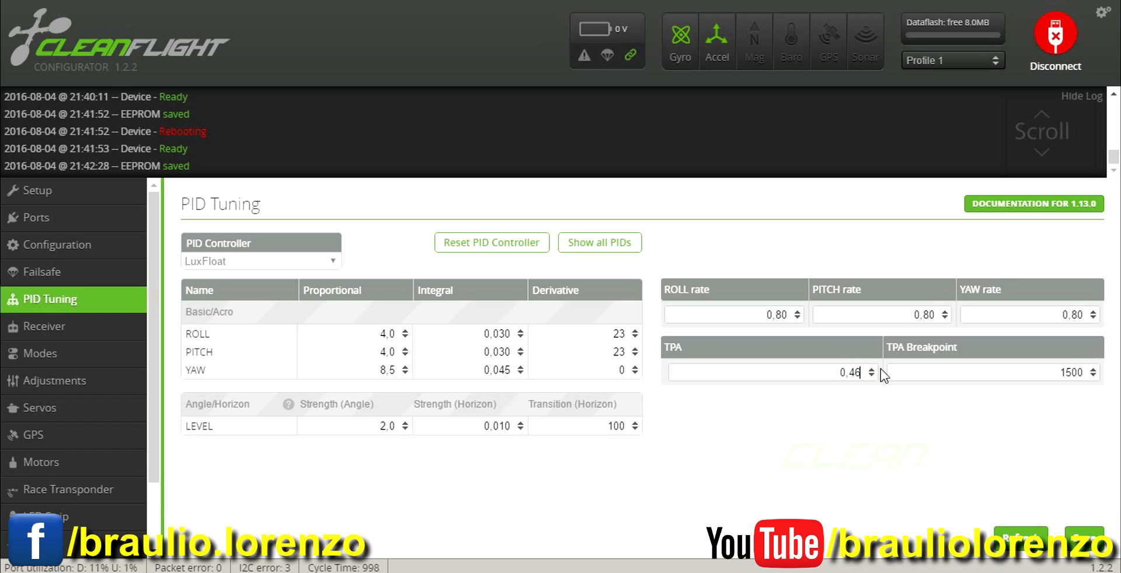
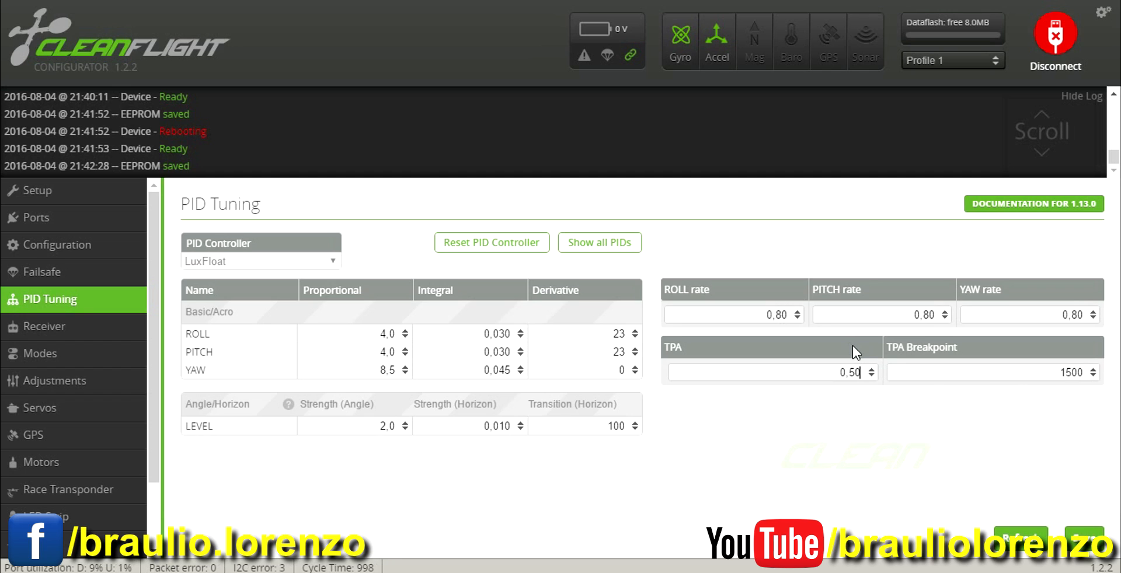
Set the TPA Breakpoint to 1650 and lower TPA to 0,20.
left_click(1058, 373)
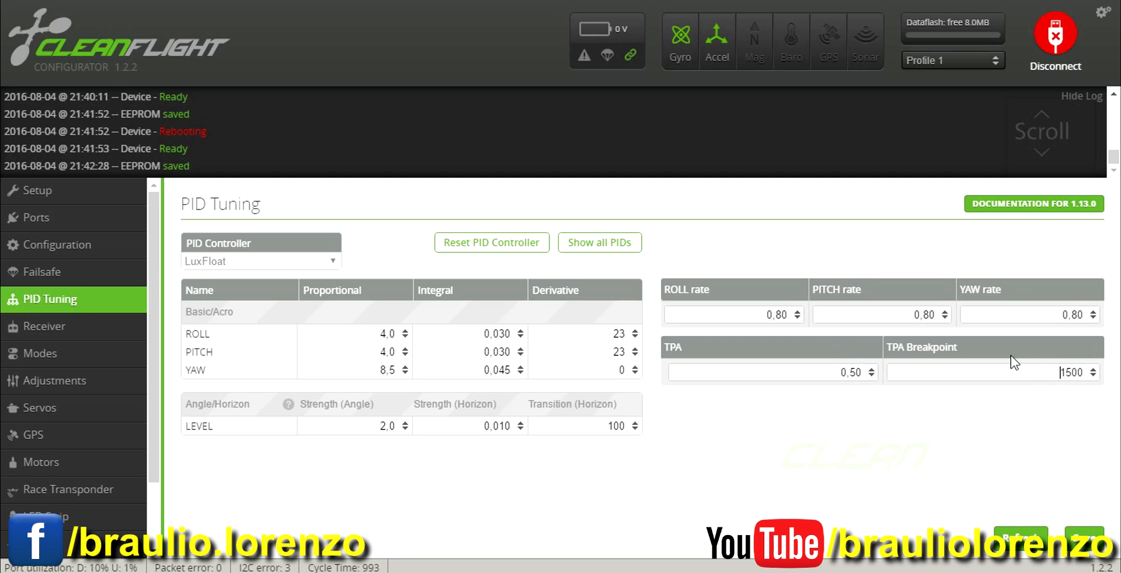
left_click(1093, 370)
left_click(1093, 370)
left_click(1093, 370)
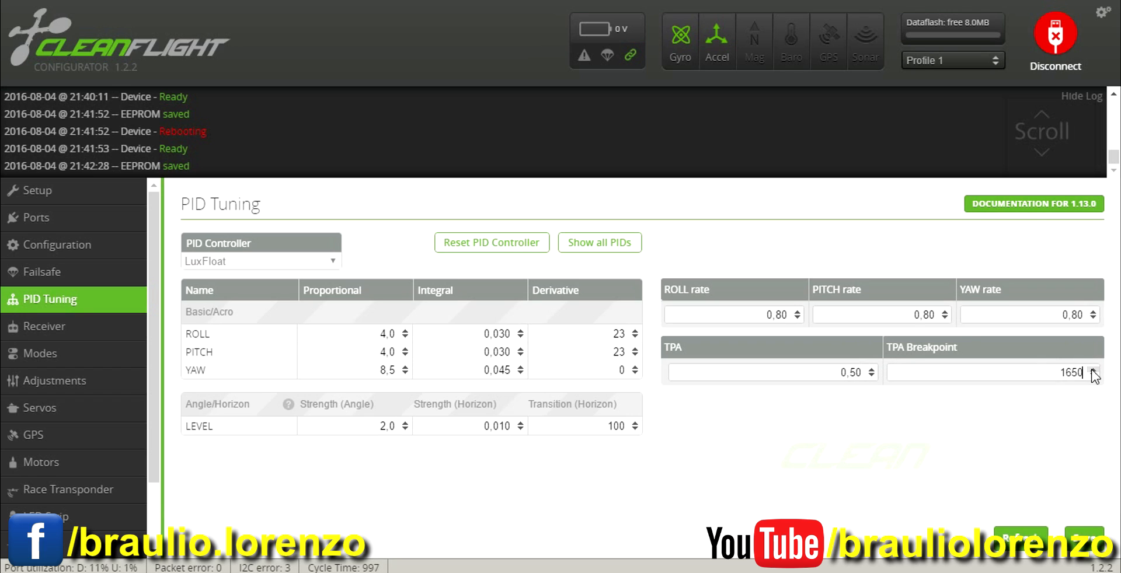
left_click(872, 375)
left_click(871, 376)
left_click(871, 375)
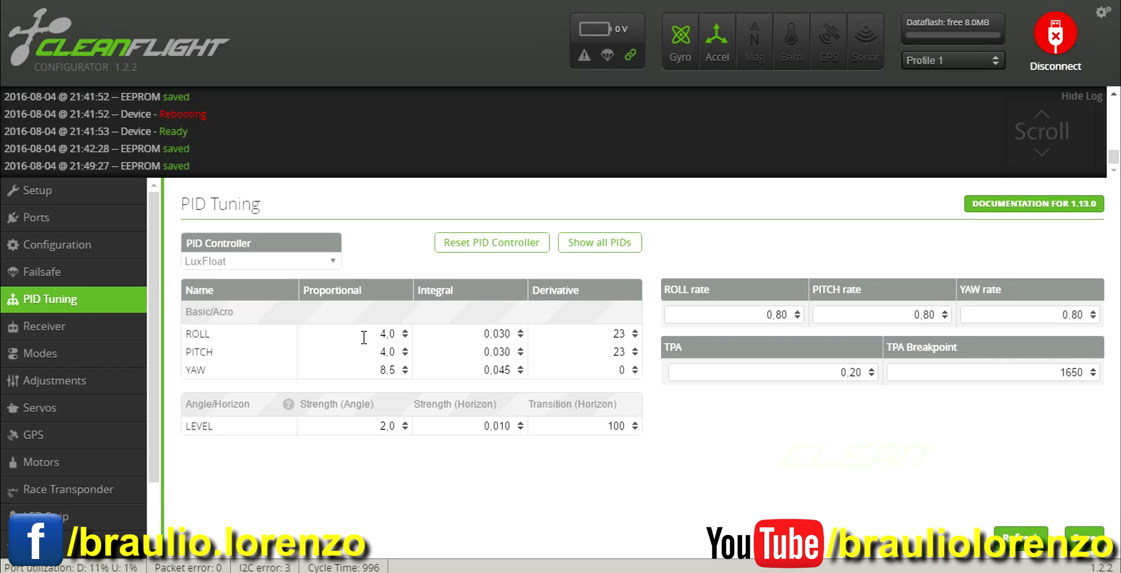
Try adjusting the ROLL proportional value down and up, return it to 4,0 and save the PID settings.
left_click_drag(365, 337, 407, 336)
left_click(378, 332)
left_click_drag(370, 330, 403, 335)
left_click(405, 337)
left_click(404, 338)
left_click(405, 331)
left_click(405, 332)
left_click(406, 331)
left_click(405, 332)
left_click(1085, 536)
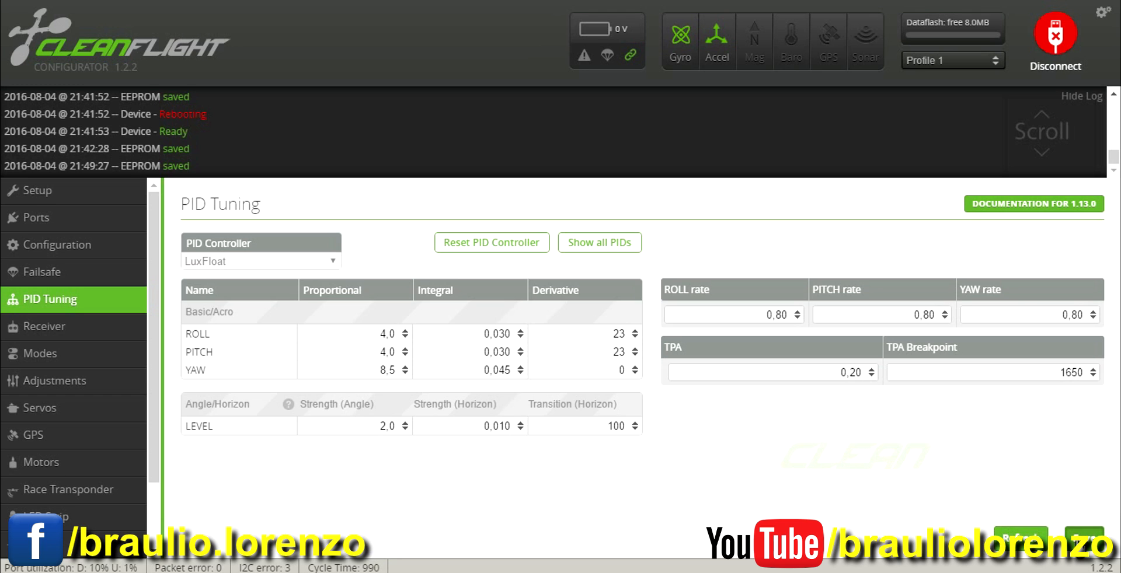
Compare the Futaba / Hitec and JR / Spektrum / Graupner receiver channel maps and select JR / Spektrum / Graupner (TAER1234).
left_click(10, 334)
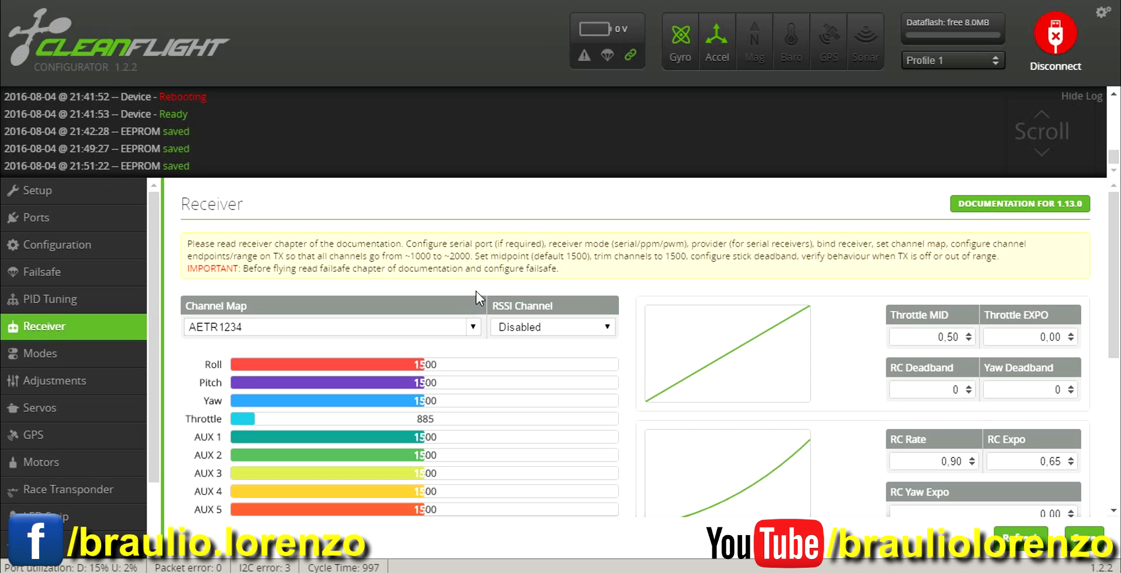
left_click(477, 328)
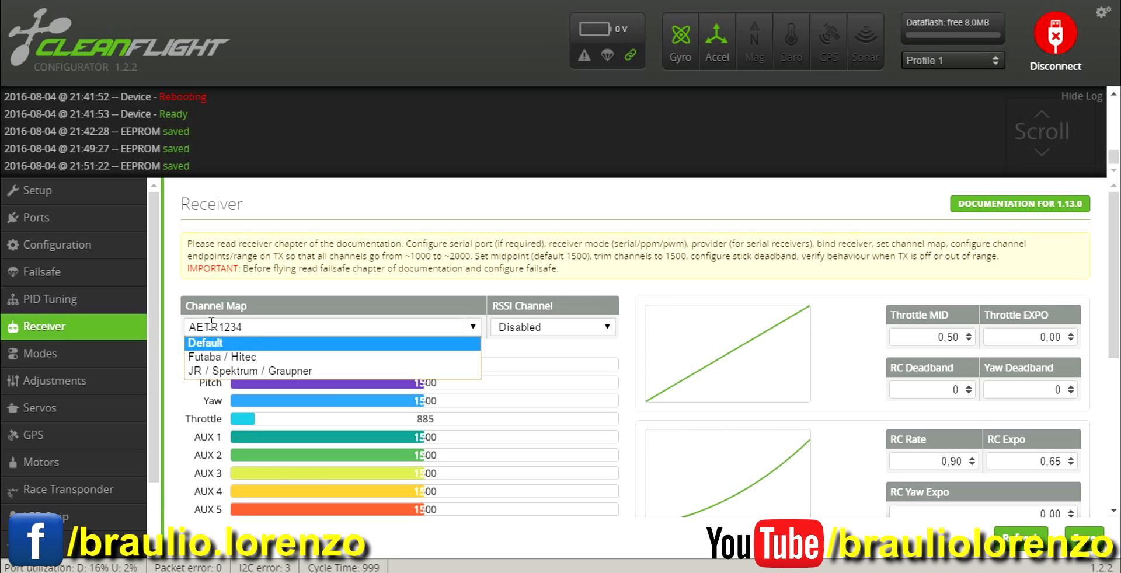
left_click(244, 359)
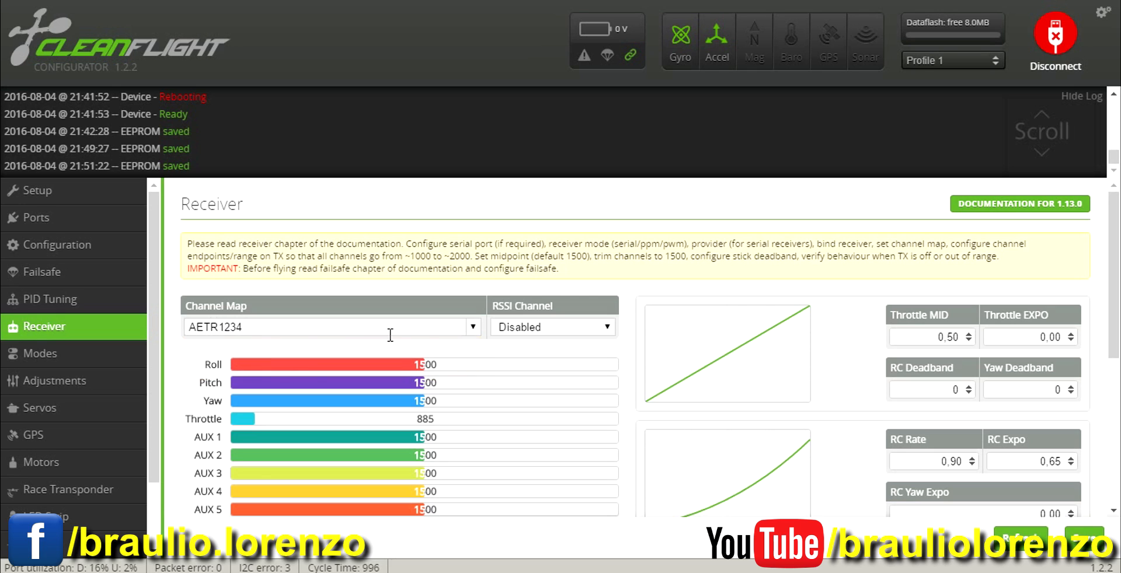
left_click(474, 330)
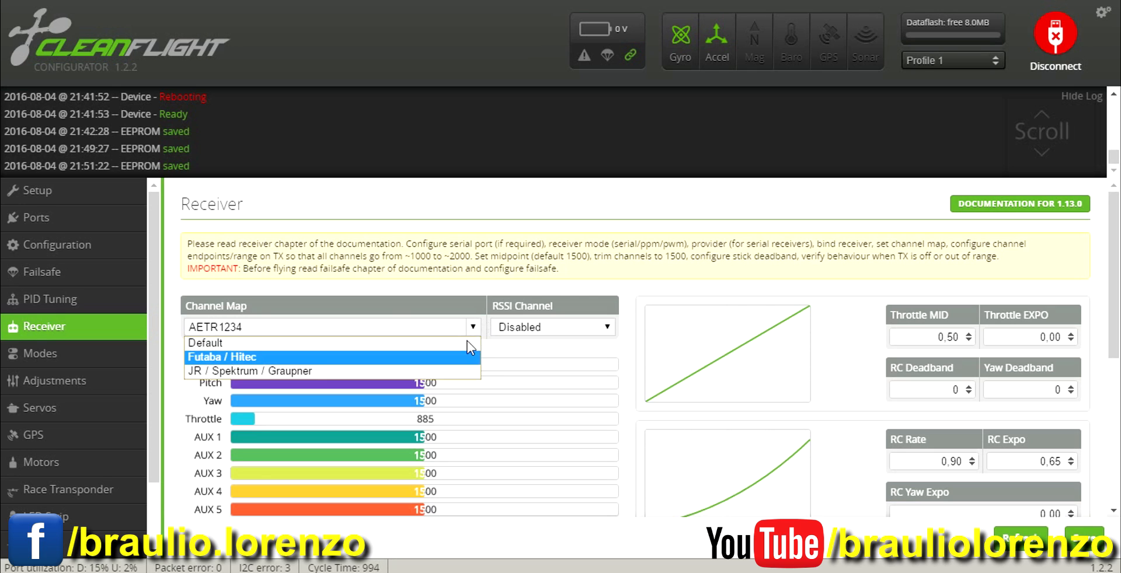
left_click(362, 373)
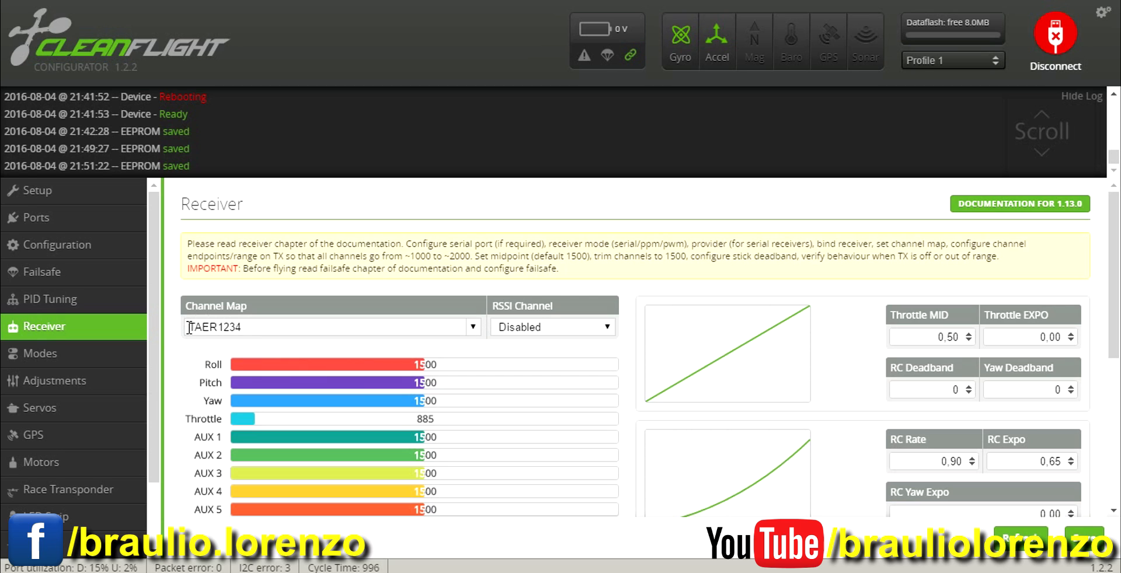
left_click_drag(188, 327, 246, 329)
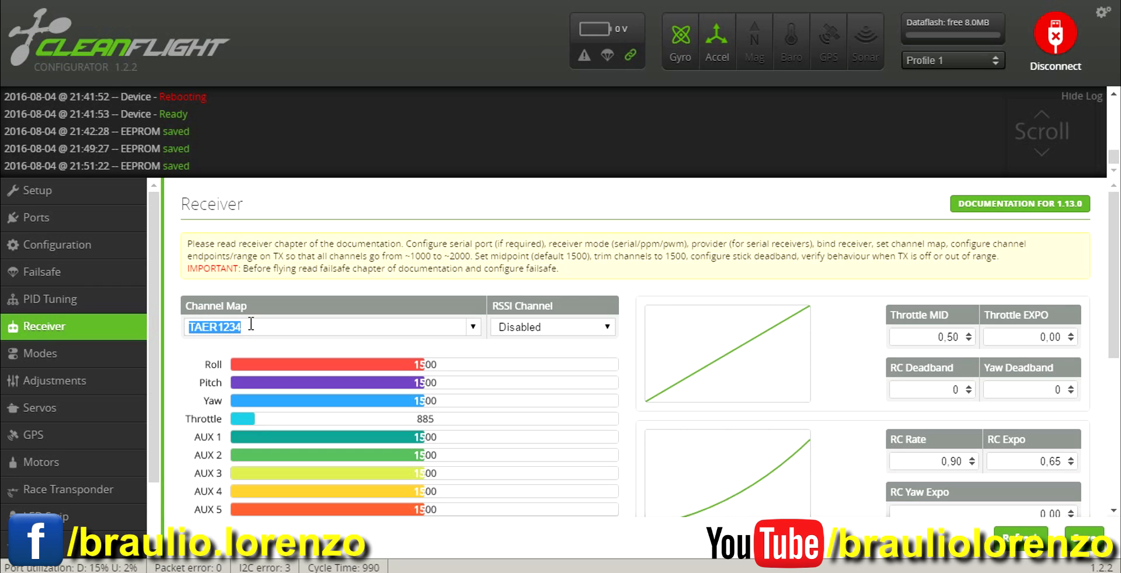
left_click(251, 324)
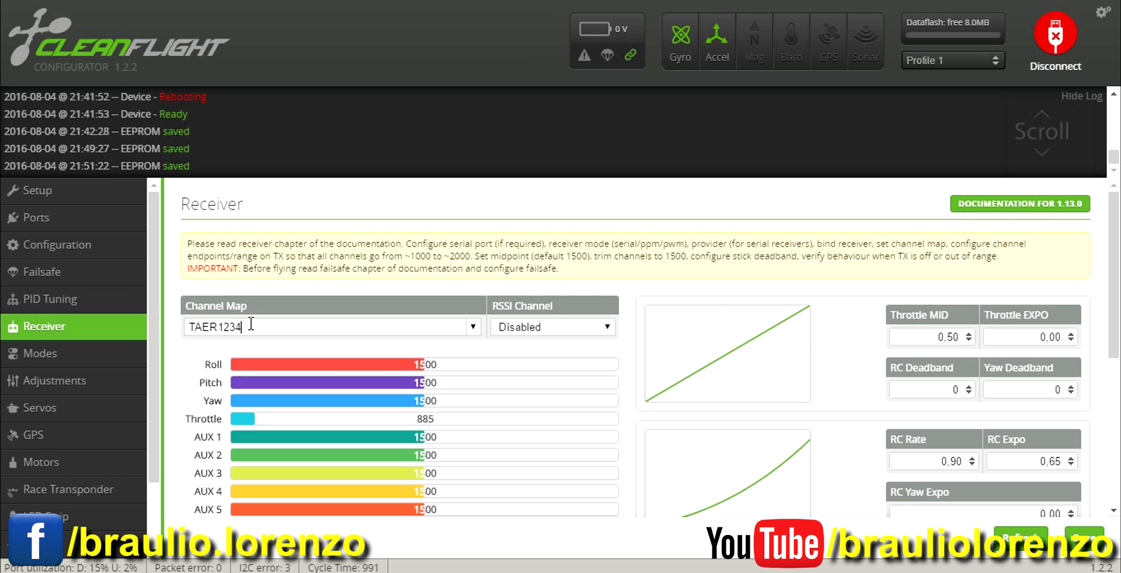
left_click(474, 328)
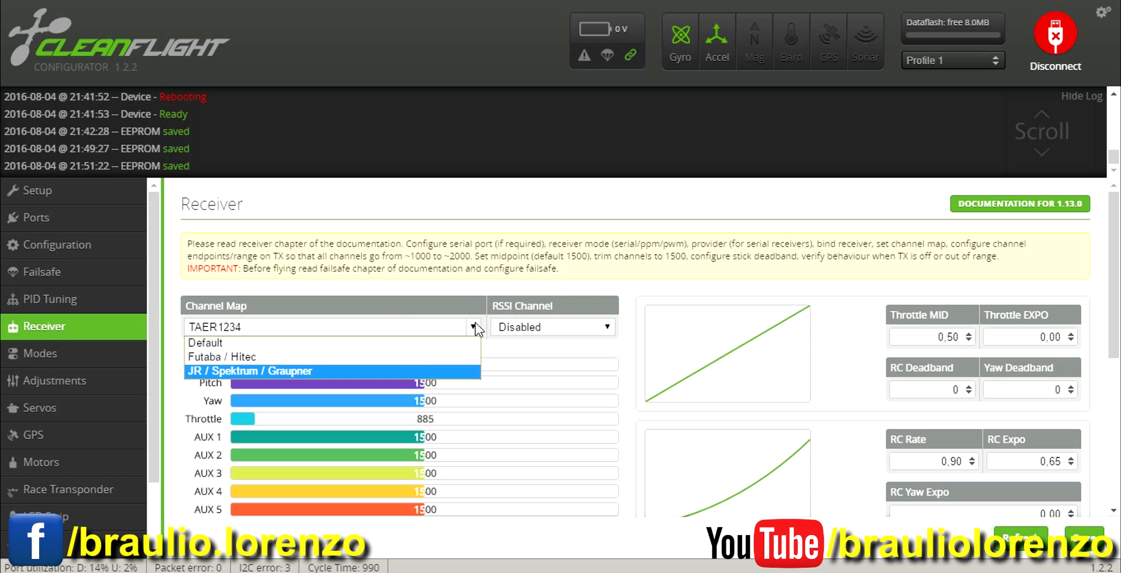
left_click(423, 356)
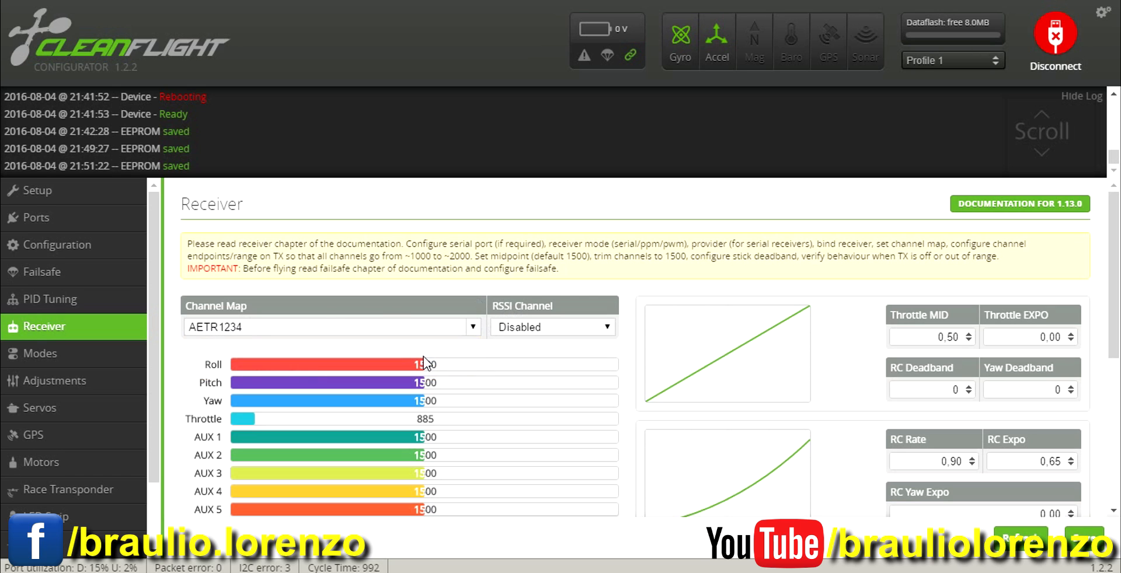
left_click(475, 328)
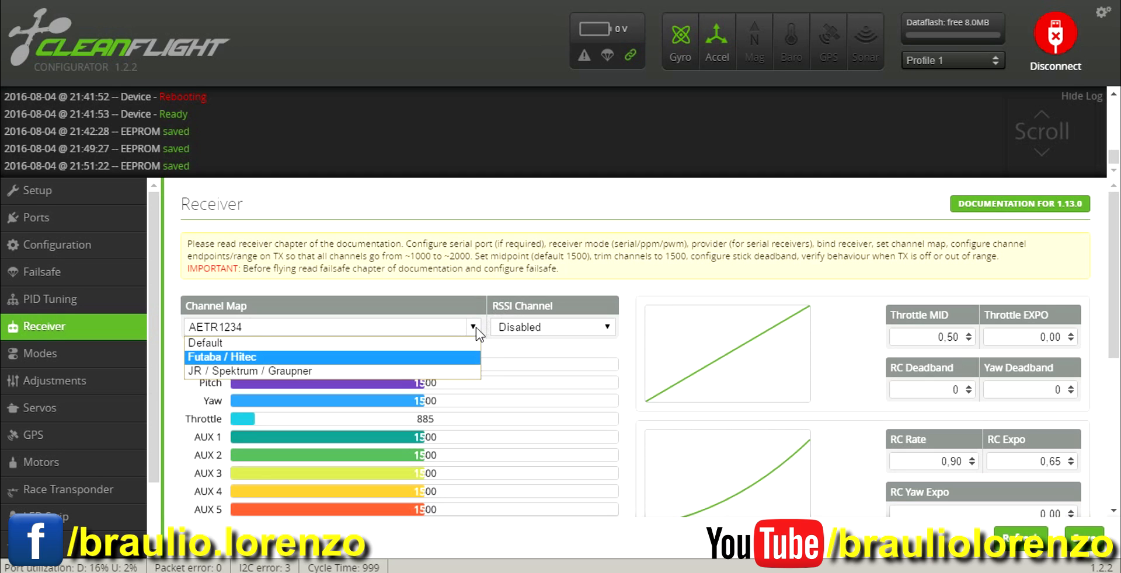
left_click(432, 372)
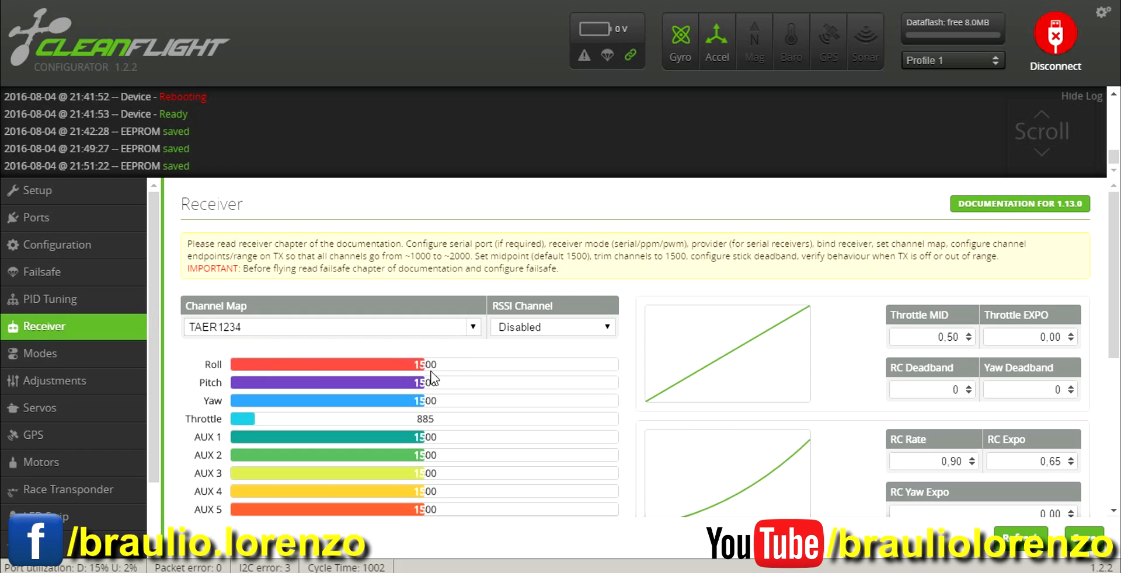
Try raising the Throttle EXPO to 0,85 to shape the throttle curve.
double_click(929, 336)
left_click_drag(1026, 334, 1074, 343)
double_click(958, 342)
left_click(1071, 336)
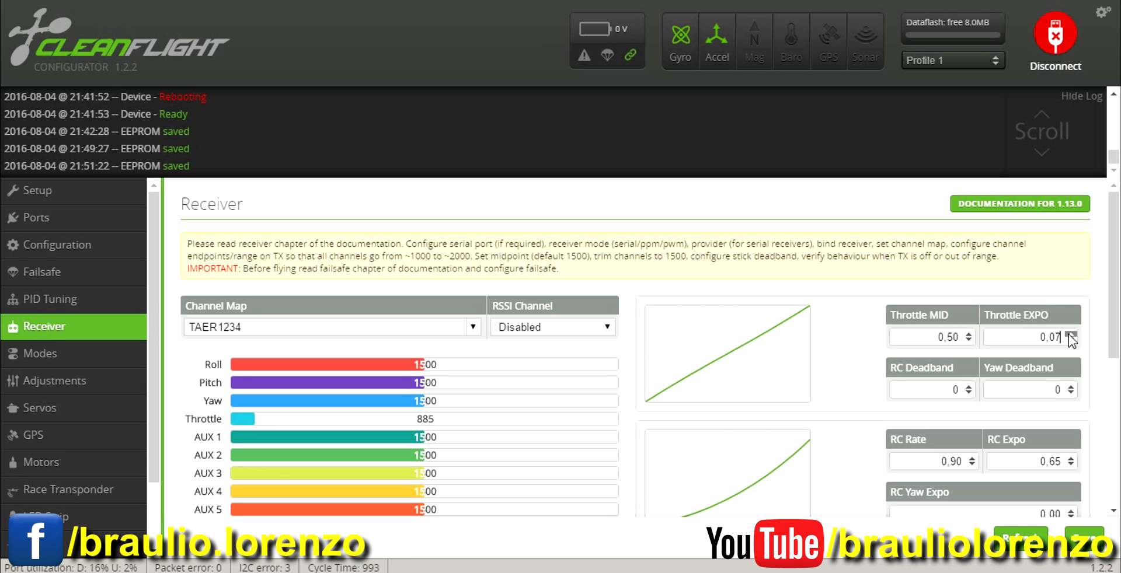
left_click_drag(1071, 336, 1071, 335)
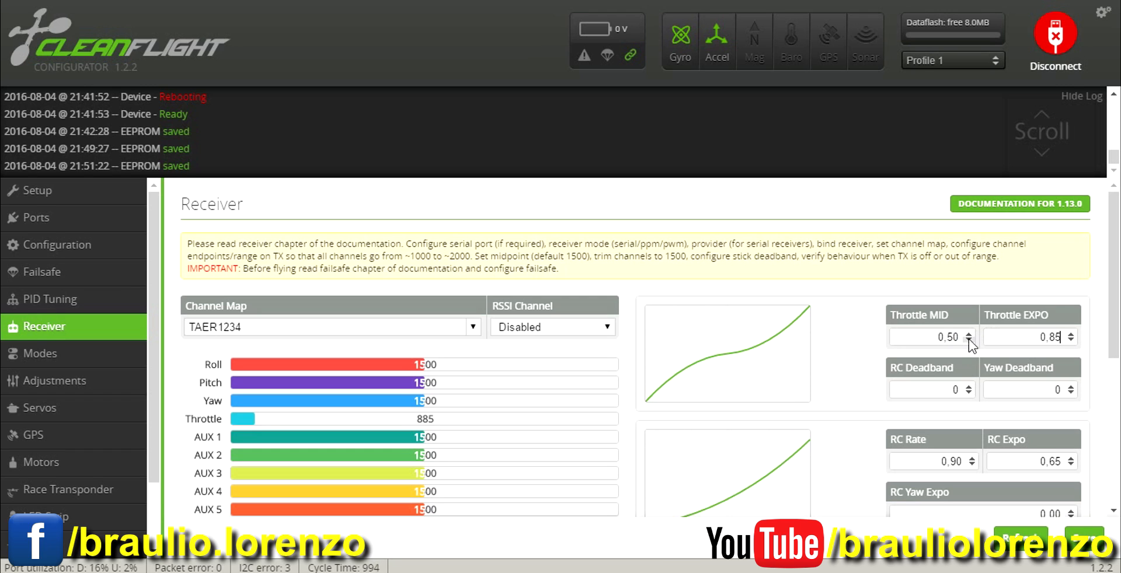
Try a Throttle MID of 0,23 and reset the Throttle EXPO to 0.
left_click_drag(969, 339, 969, 340)
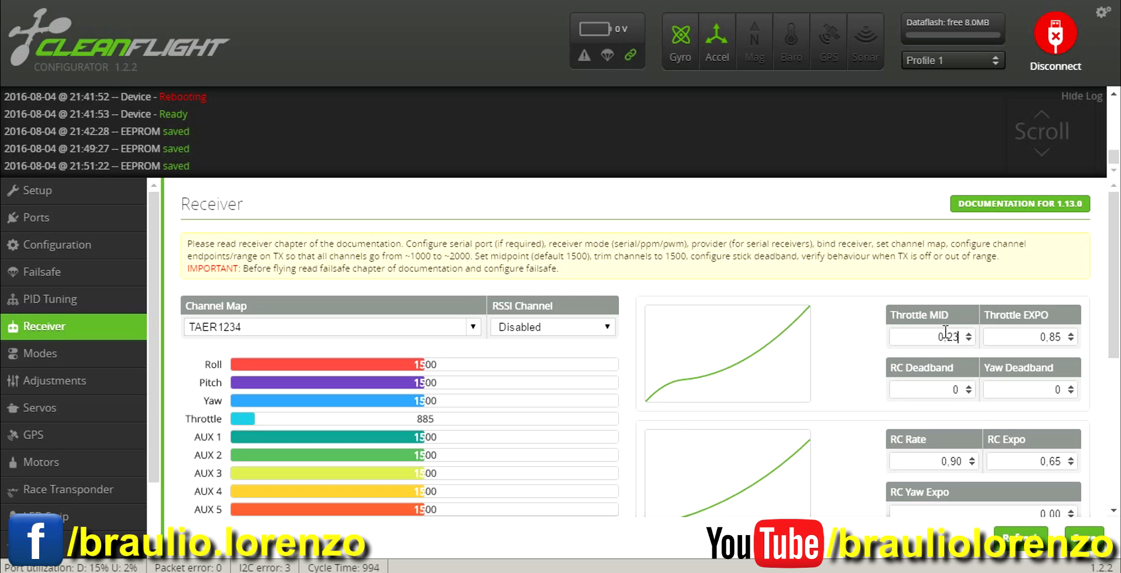
double_click(1013, 344)
type("0")
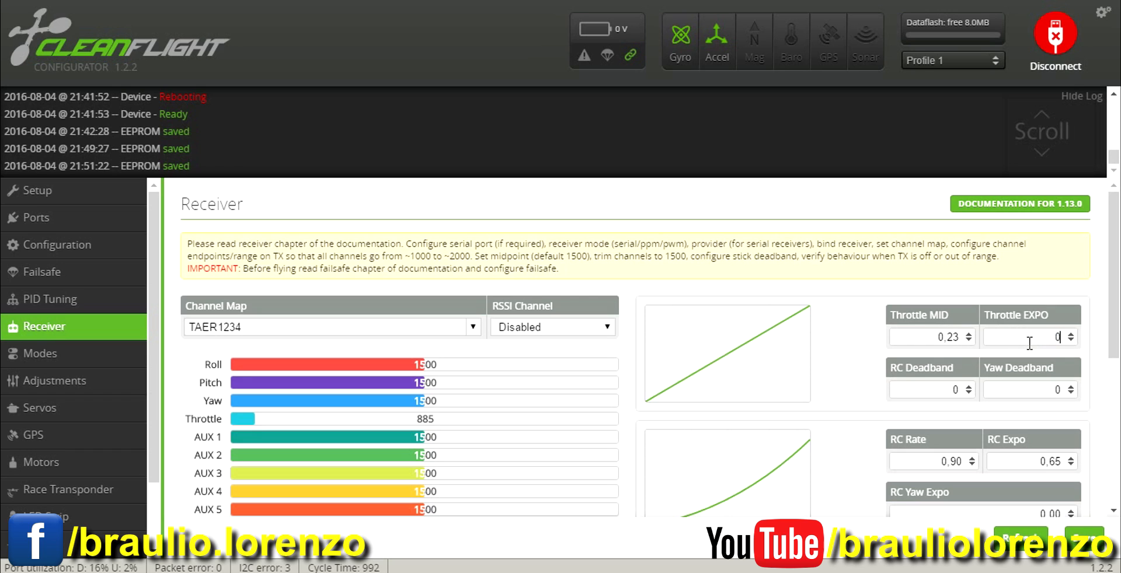
key("Tab")
Set both the RC Deadband and the Yaw Deadband to 6.
mouse_move(912, 389)
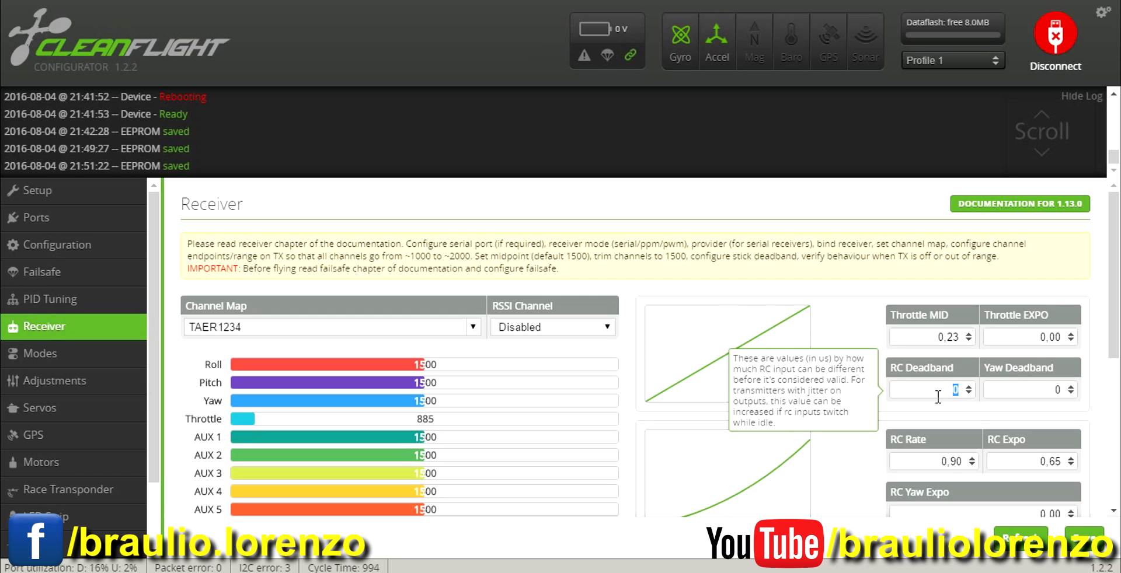
type("6")
key("Tab")
type("6")
key("Tab")
Try raising the RC Rate to 1,00.
left_click(938, 397)
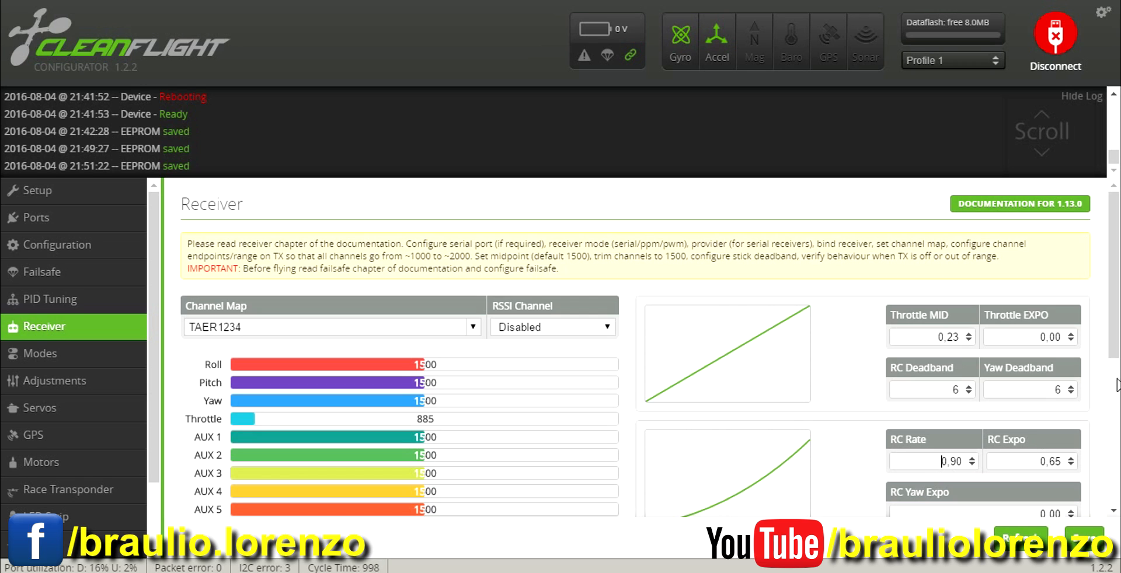
scroll(1115, 363, "down", 2)
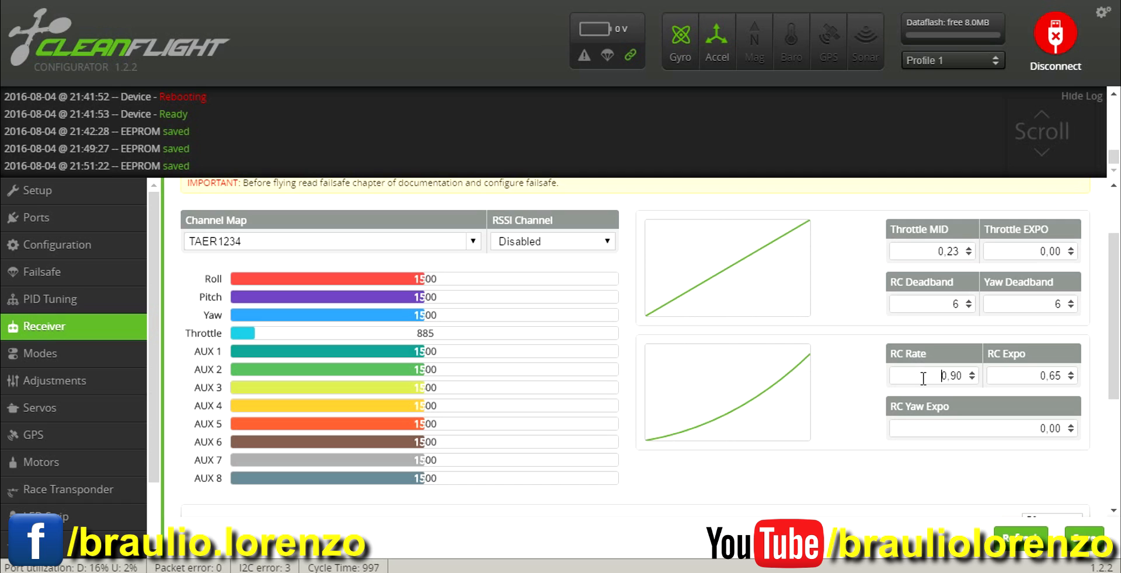
double_click(942, 376)
left_click(942, 376)
double_click(940, 375)
left_click(939, 374)
left_click(972, 372)
left_click(972, 372)
left_click(973, 372)
left_click_drag(972, 374, 972, 381)
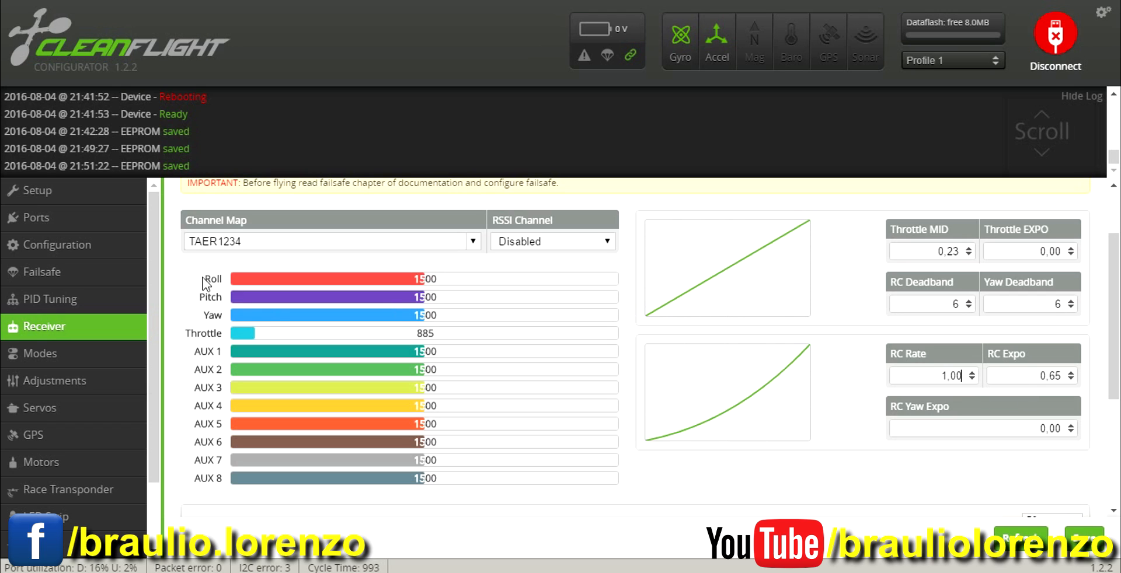
Check the ROLL, PITCH and YAW rates in the PID Tuning settings and return to the receiver settings.
left_click(95, 300)
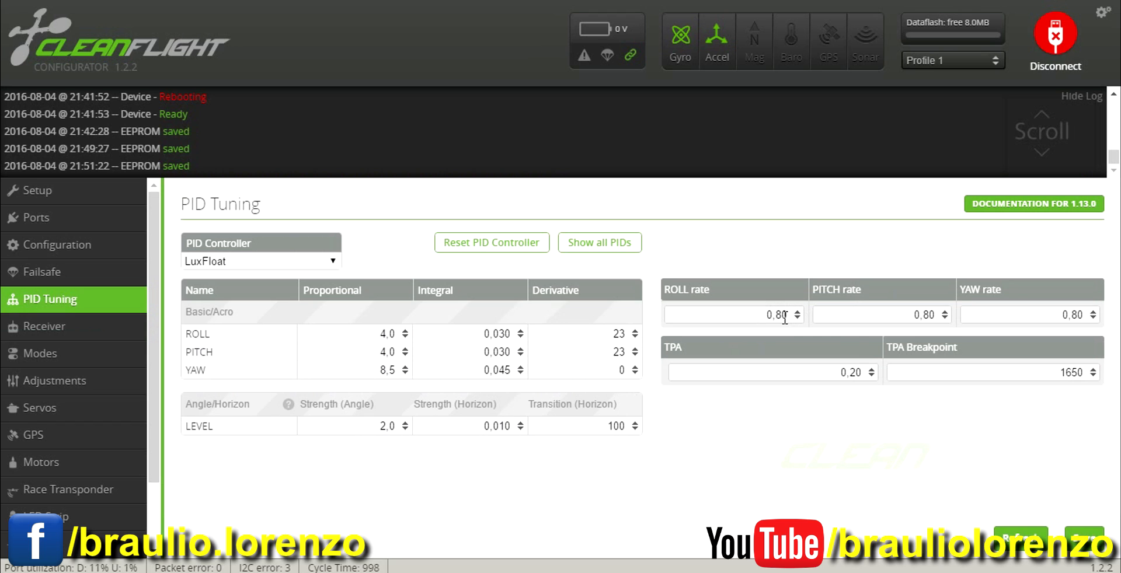
left_click(61, 332)
Set the receiver's RC Rate to 1,01.
left_click(931, 458)
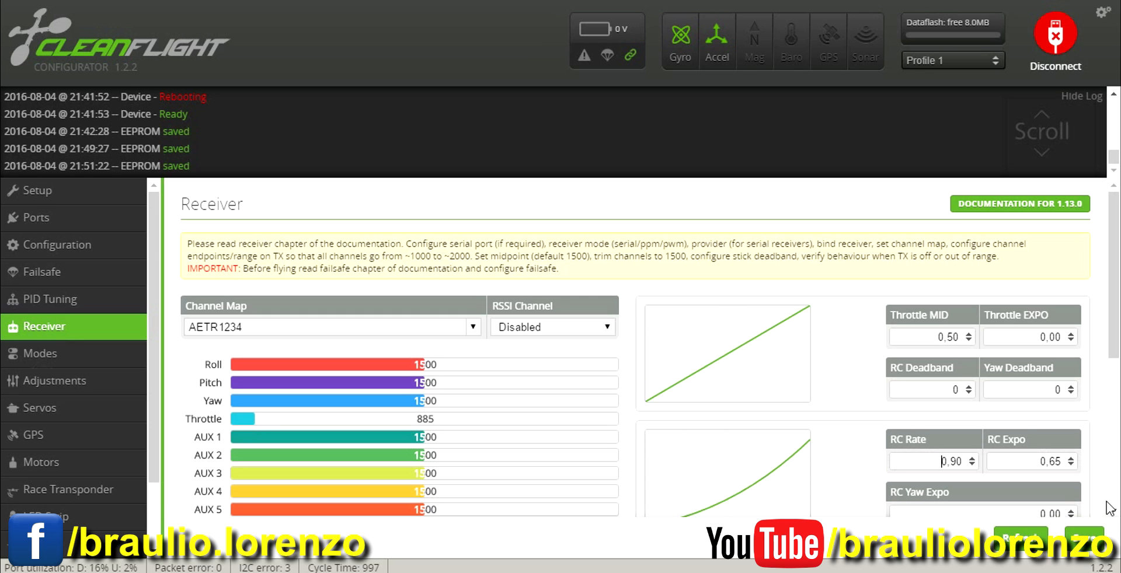
scroll(1115, 517, "down", 2)
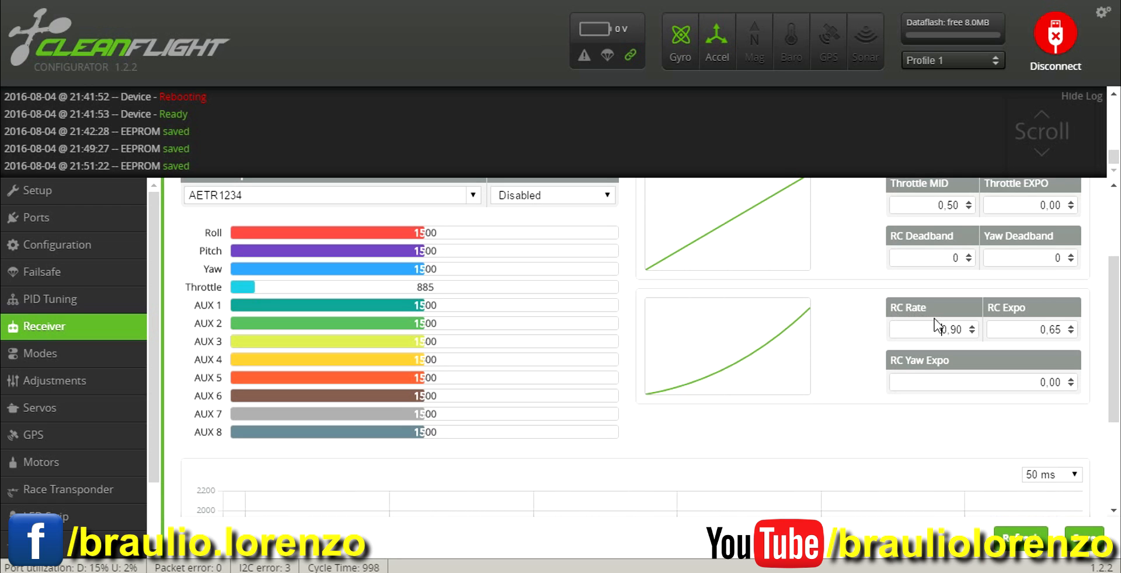
left_click(938, 329)
left_click_drag(1009, 330, 1069, 328)
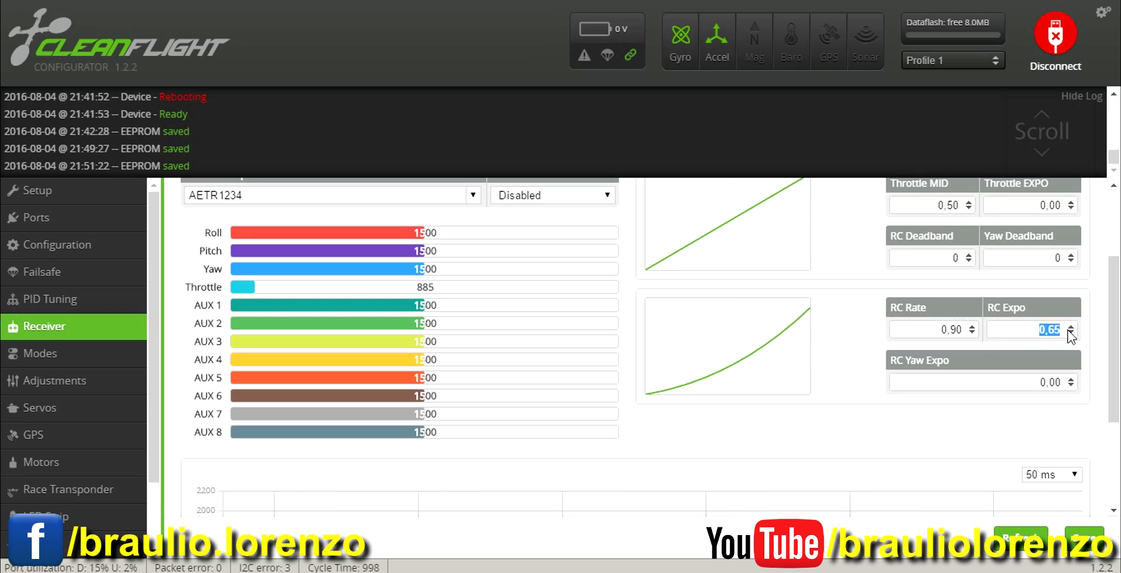
left_click(1031, 326)
left_click(972, 327)
left_click(972, 327)
left_click(971, 327)
left_click(972, 327)
left_click(972, 326)
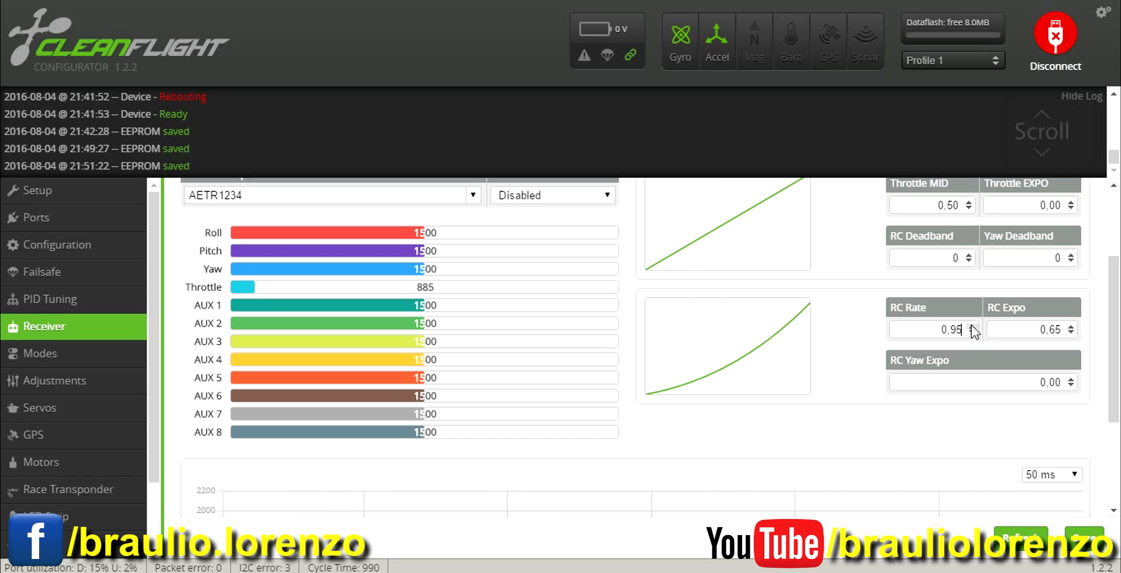
left_click(972, 326)
left_click(972, 327)
left_click(972, 326)
left_click(972, 327)
left_click(972, 327)
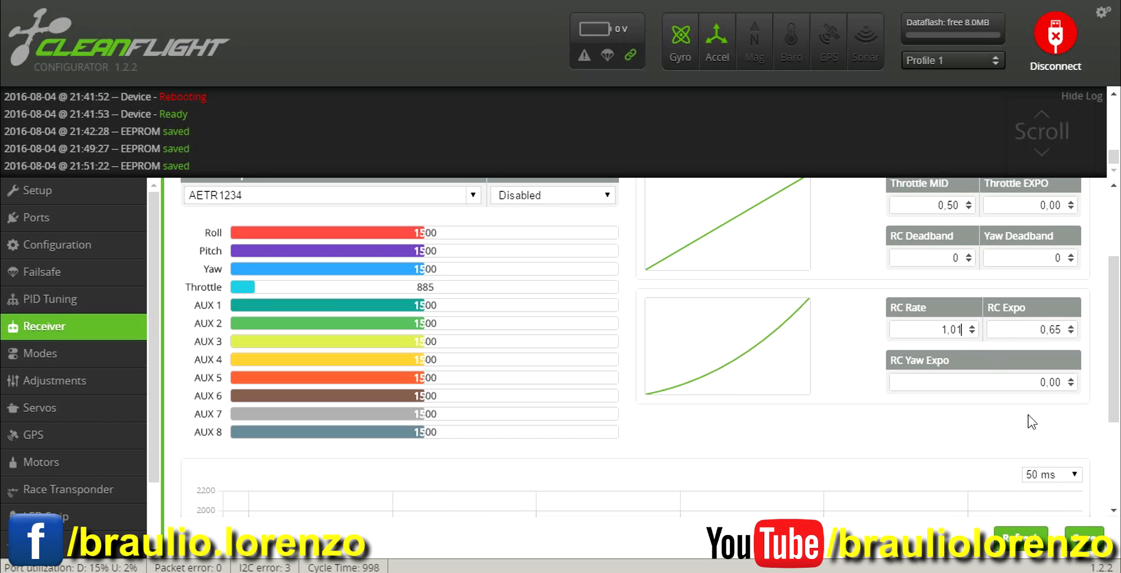
Set the RC Yaw Expo to 0,10 and save the receiver settings.
left_click(1017, 391)
left_click(1072, 379)
left_click(1071, 379)
left_click(1072, 379)
left_click(1071, 380)
left_click(1072, 380)
left_click(1072, 380)
left_click(1072, 380)
left_click(1072, 379)
left_click(1072, 381)
left_click(1072, 381)
left_click(1073, 387)
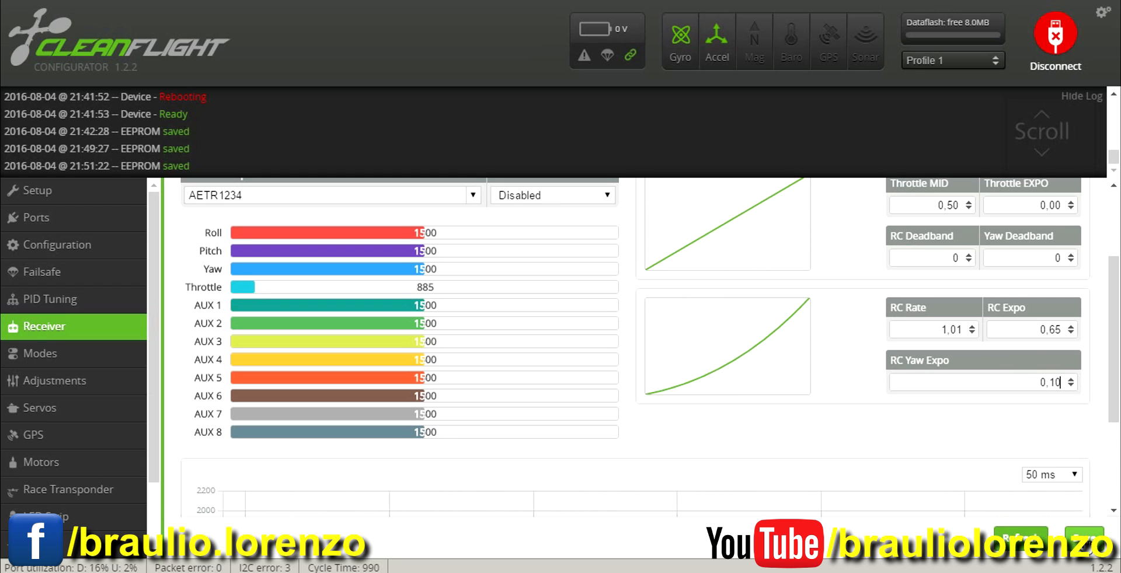
left_click(1085, 534)
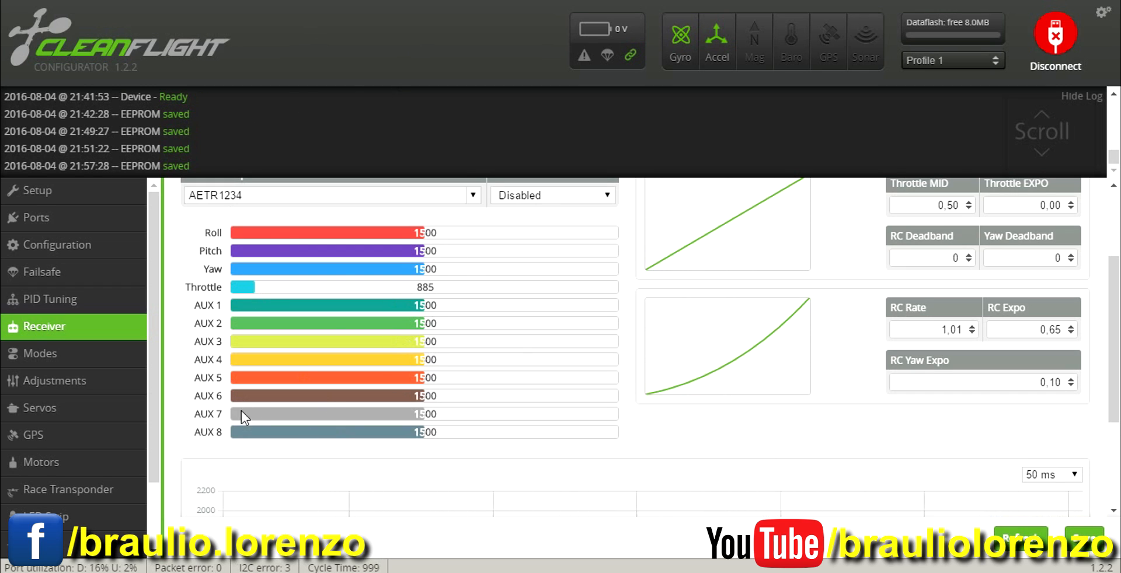
Look over the Modes page, check the ESC/Motor Features in the board configuration and return to Modes.
left_click(7, 357)
left_click(7, 358)
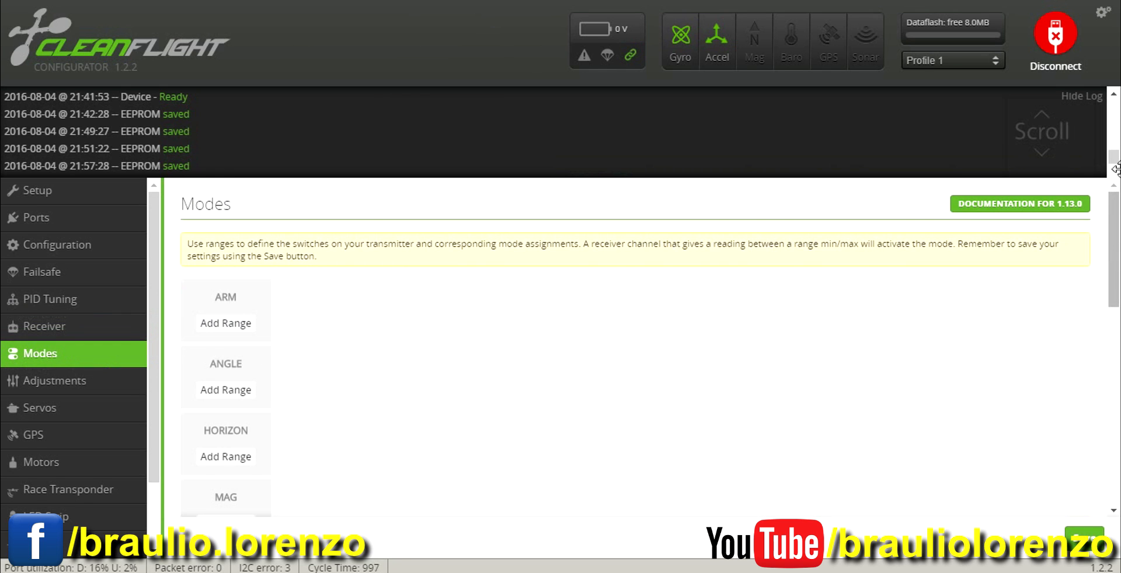
left_click_drag(1117, 216, 1117, 191)
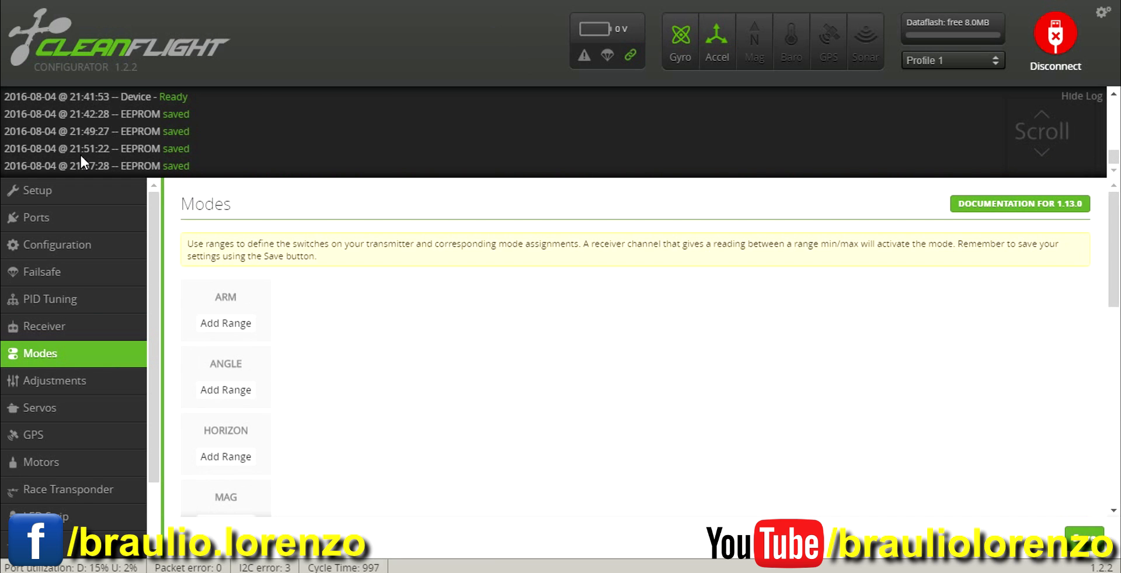
left_click(50, 244)
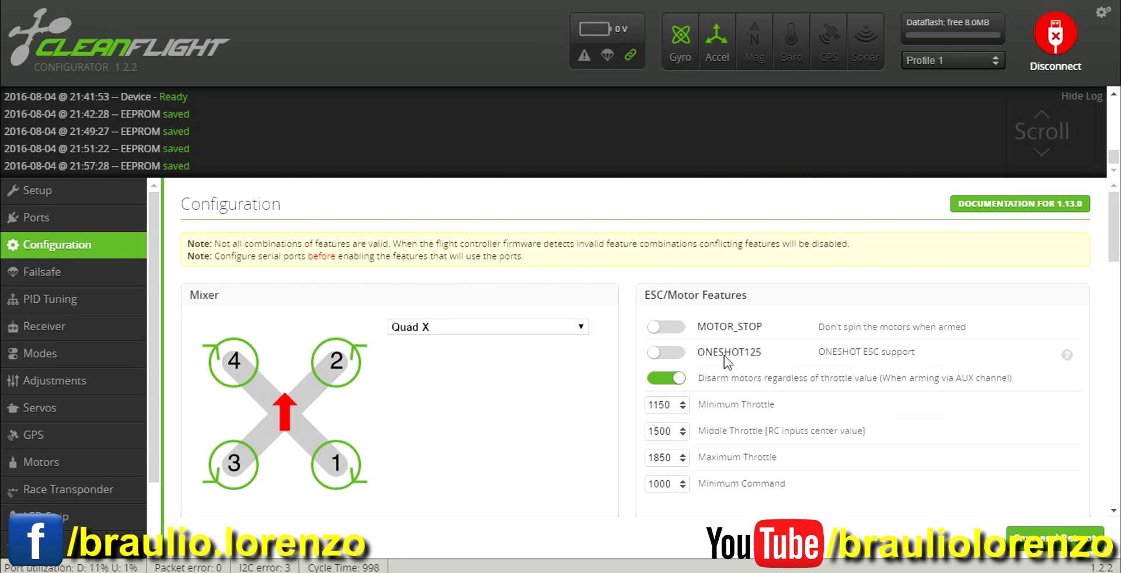
left_click(37, 355)
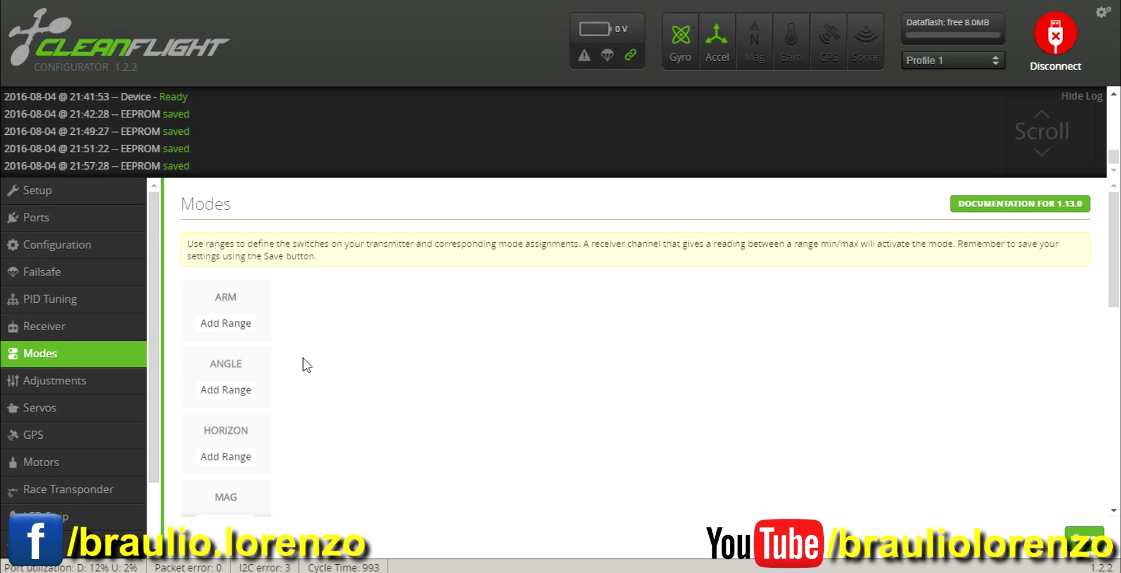
Add an ARM range on AUX 1 and extend its maximum to 2100.
left_click(225, 324)
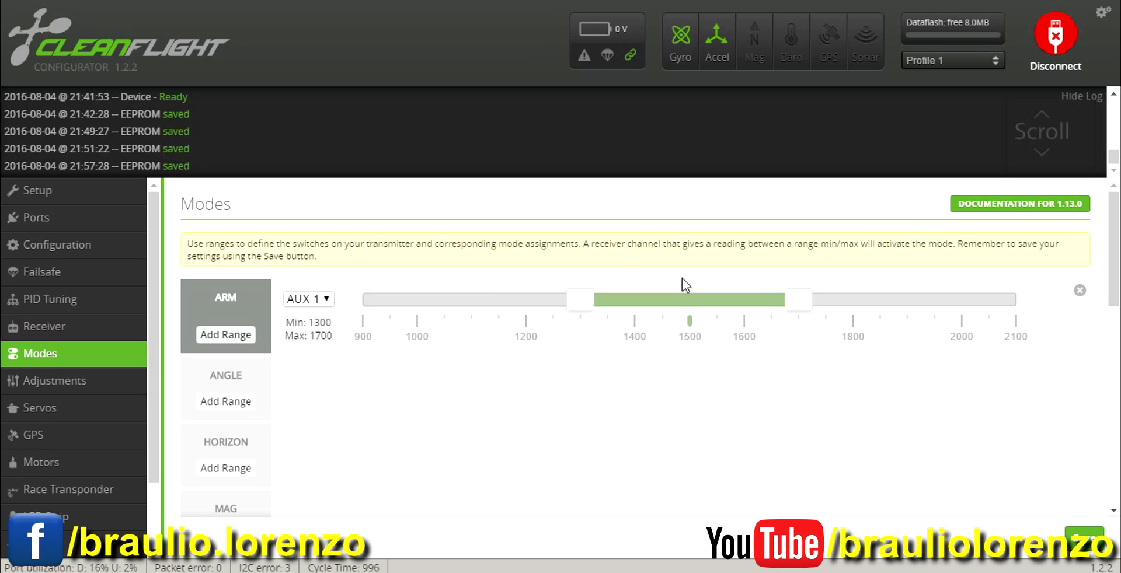
left_click_drag(798, 300, 1036, 320)
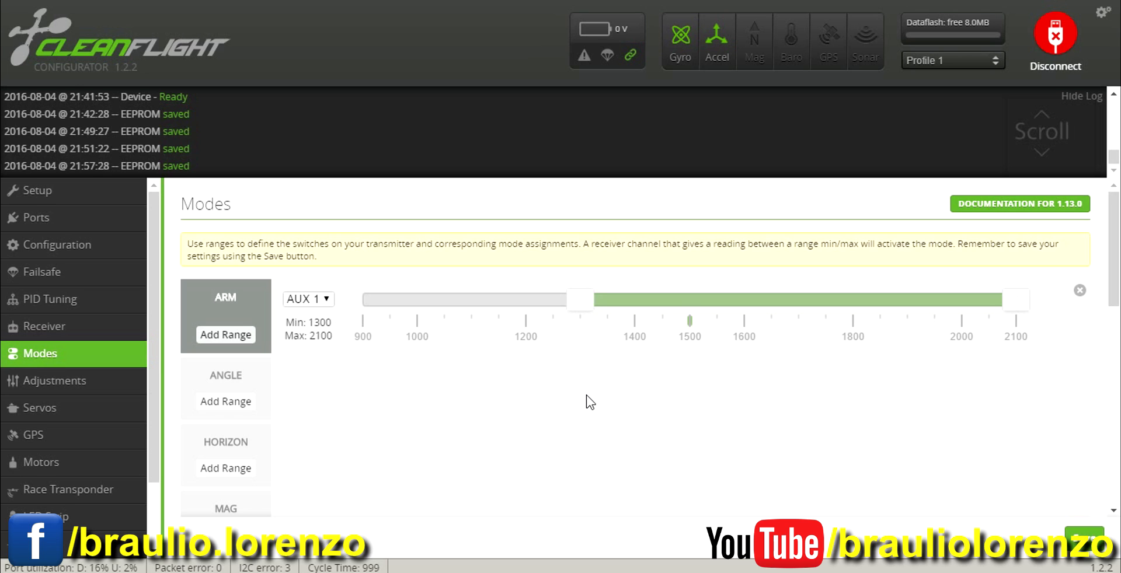
Try enabling MOTOR_STOP in the board configuration and adjusting the delay for disarming the motors.
left_click(76, 246)
left_click(666, 327)
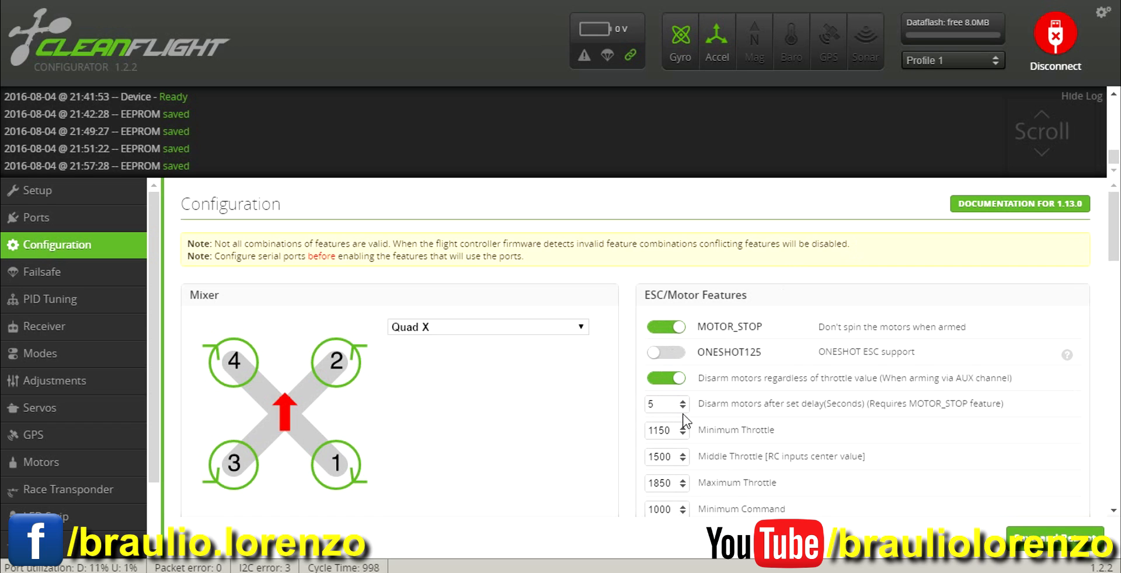
left_click(683, 410)
left_click(683, 410)
left_click(684, 410)
In the Modes settings, add an ARM range on AUX 1 from 1300 to 2100.
left_click(30, 358)
left_click(226, 323)
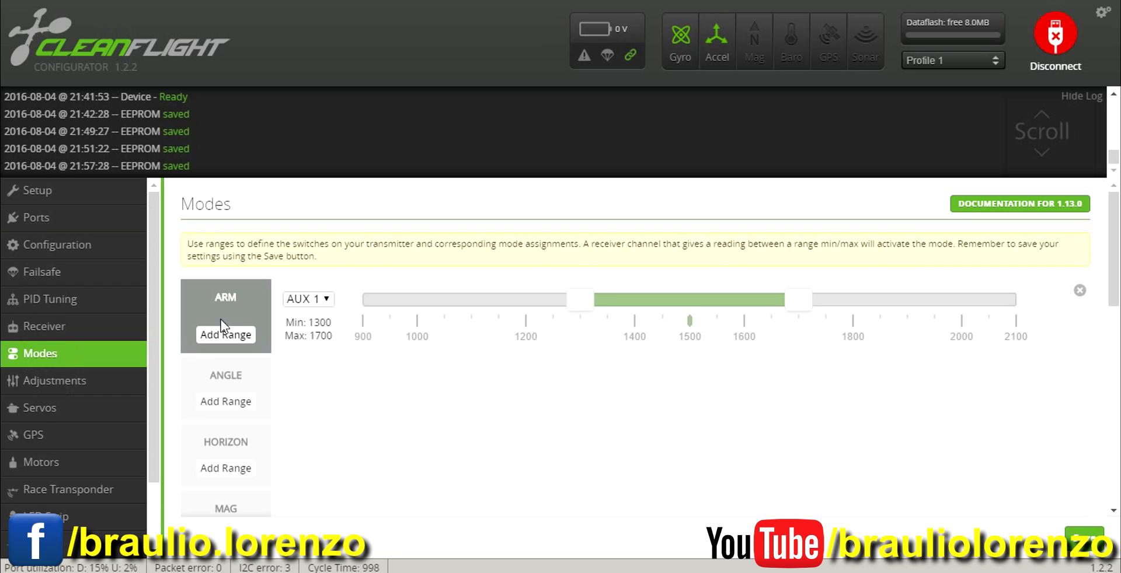
left_click_drag(799, 315, 1069, 296)
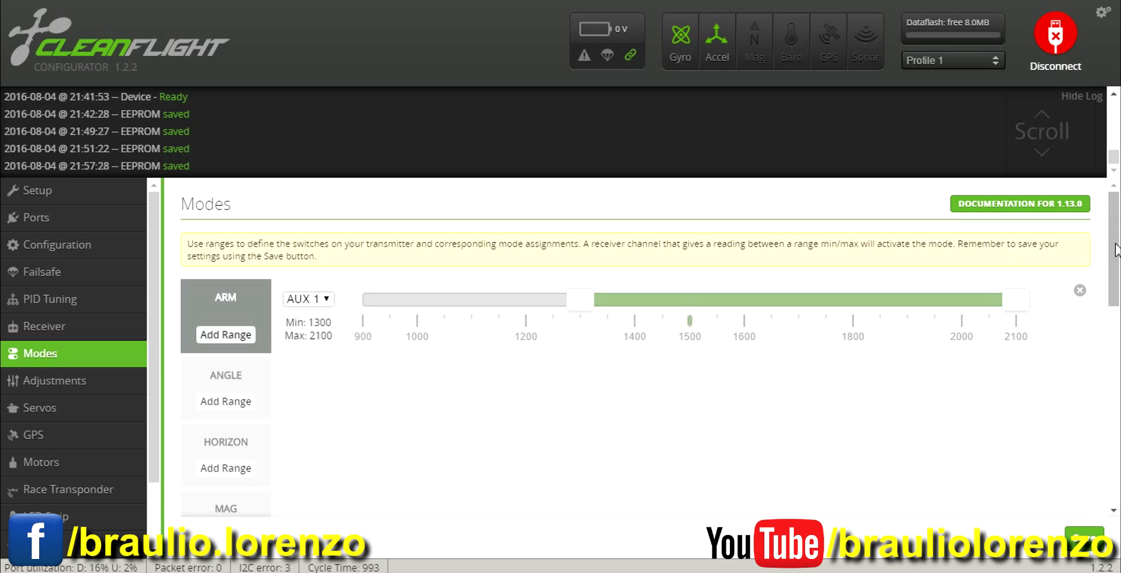
Add an ANGLE range, assign it to AUX 2 and shift it to span 900 to 1300.
mouse_move(1114, 252)
left_mouse_down()
mouse_move(1118, 308)
mouse_move(1118, 250)
mouse_move(1117, 282)
mouse_move(1117, 273)
left_mouse_up()
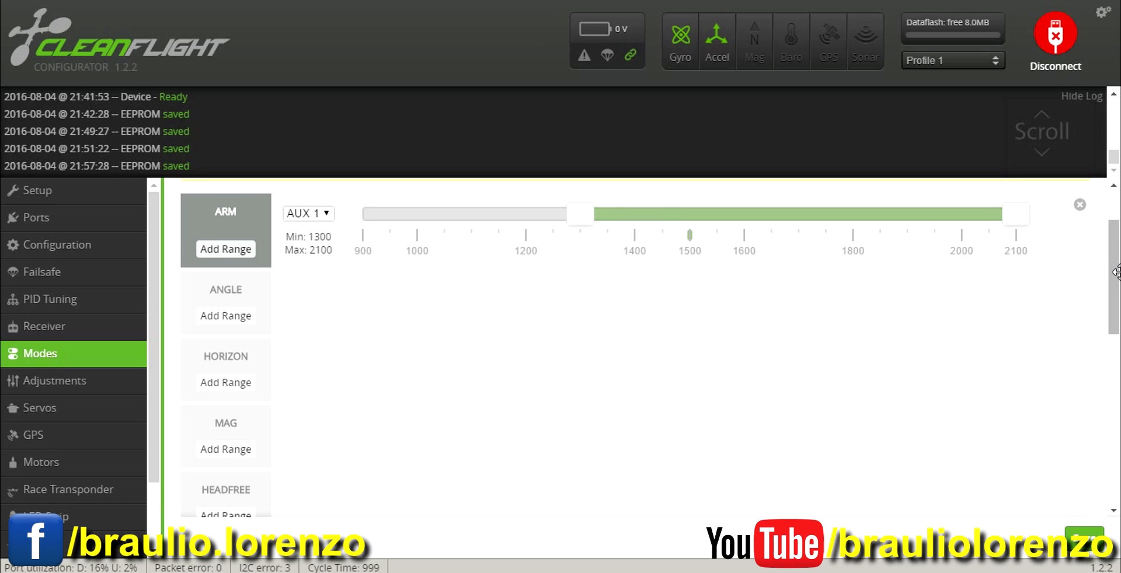
left_click_drag(1112, 287, 1113, 292)
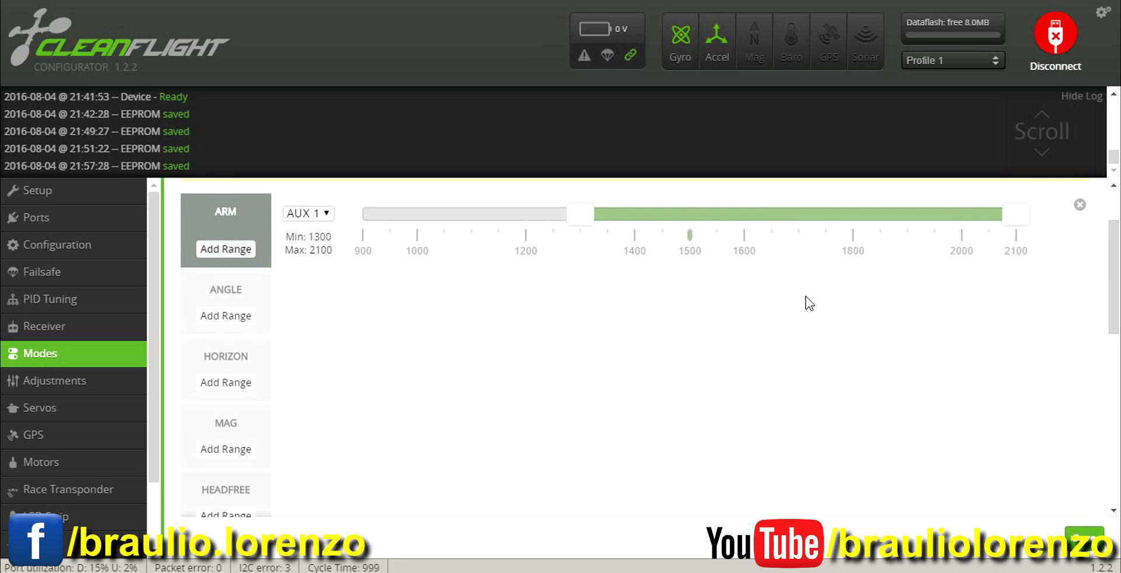
left_click(241, 319)
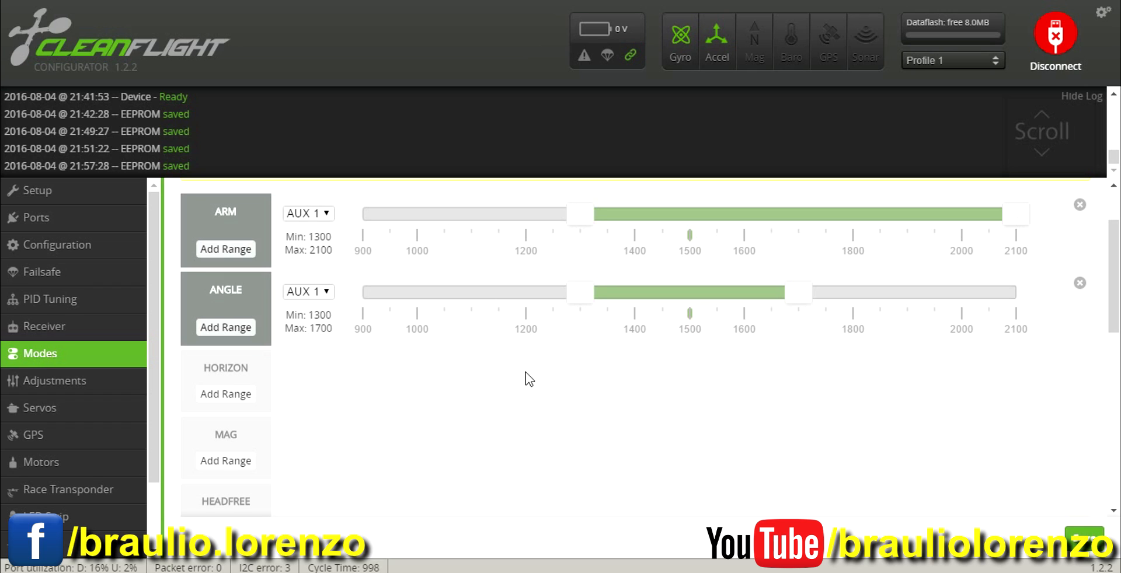
left_click(320, 292)
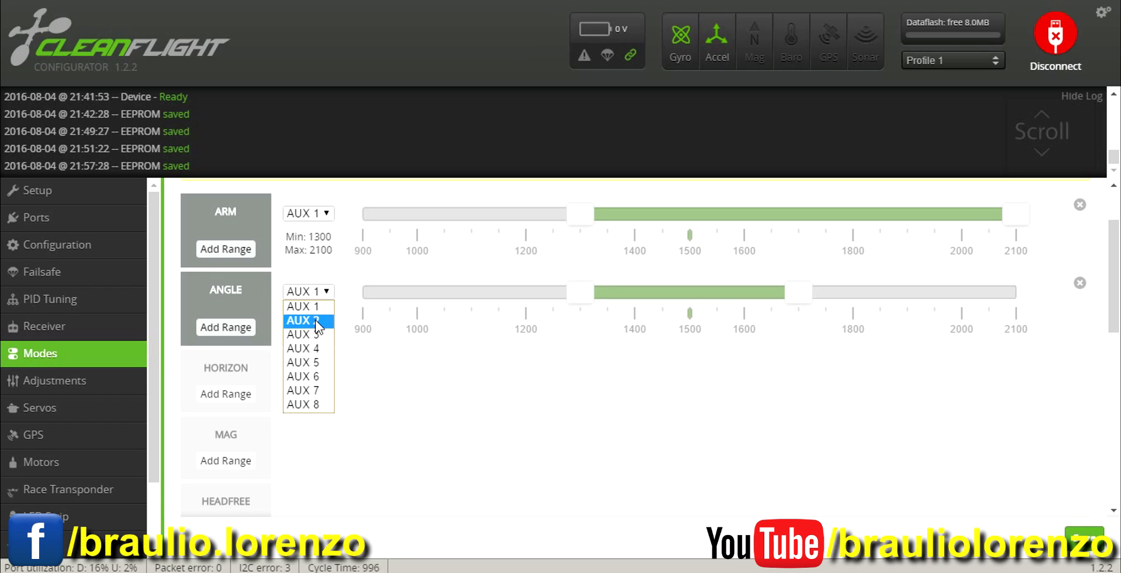
left_click(316, 321)
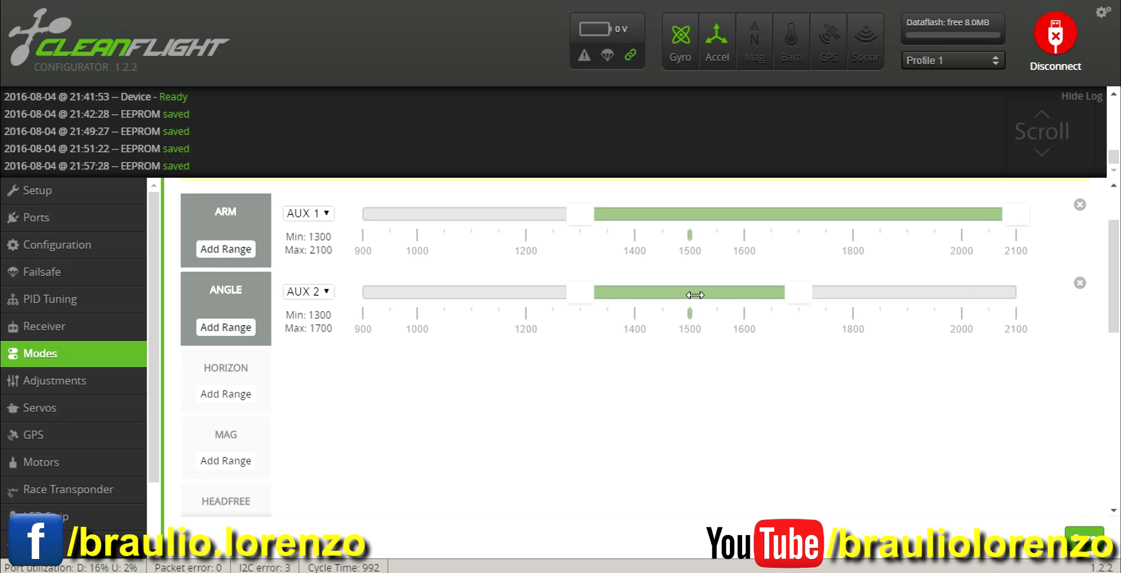
left_click_drag(691, 294, 348, 276)
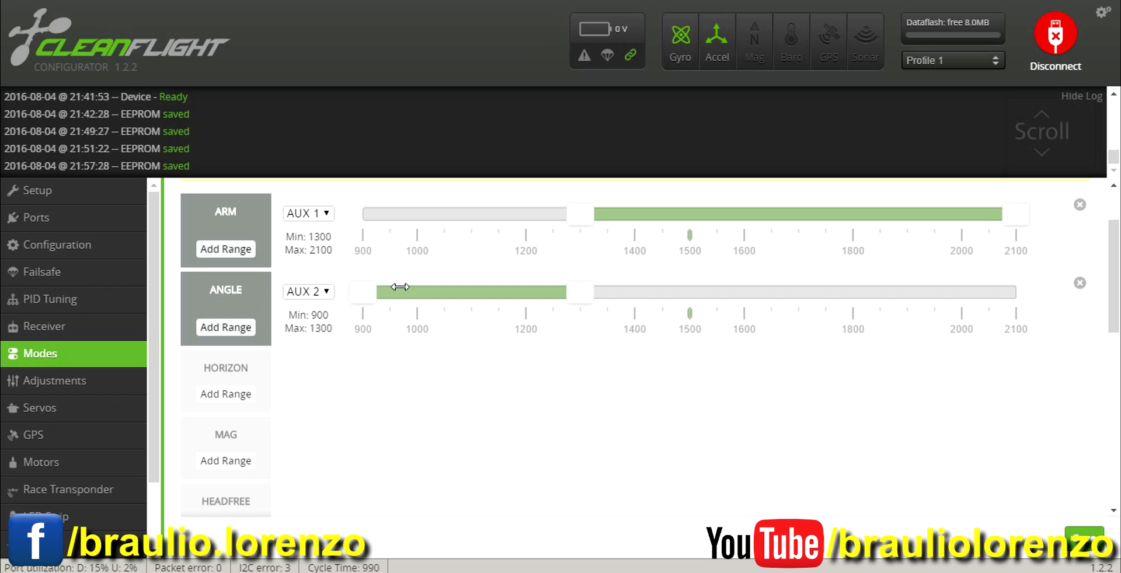
Add a HORIZON range from 1300 to 1700 and assign it to AUX 2.
left_click(226, 394)
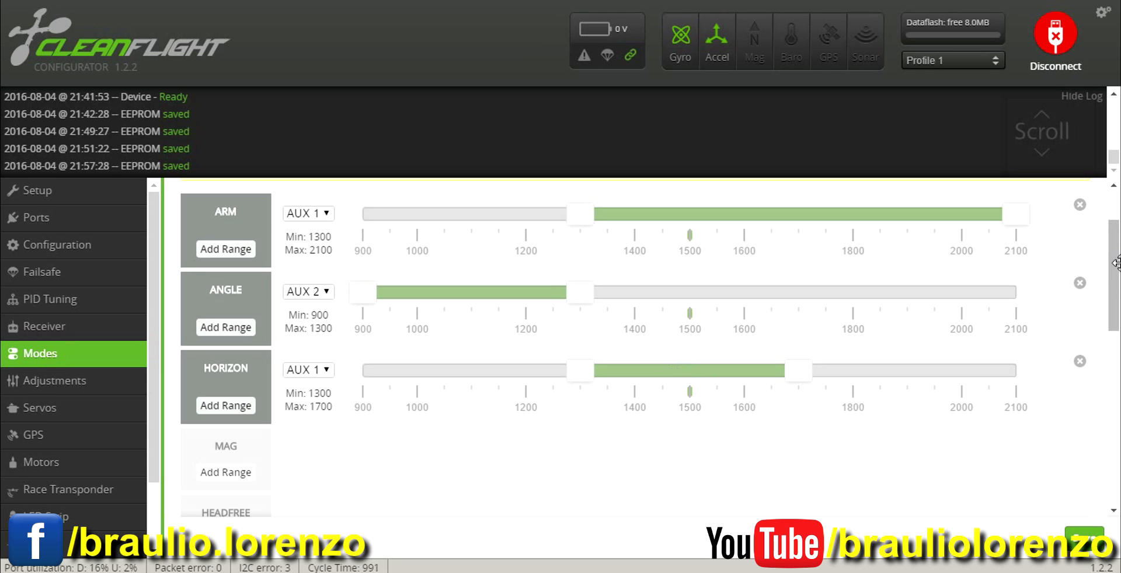
mouse_move(1117, 279)
left_mouse_down()
mouse_move(1118, 323)
mouse_move(1118, 254)
mouse_move(1117, 286)
left_mouse_up()
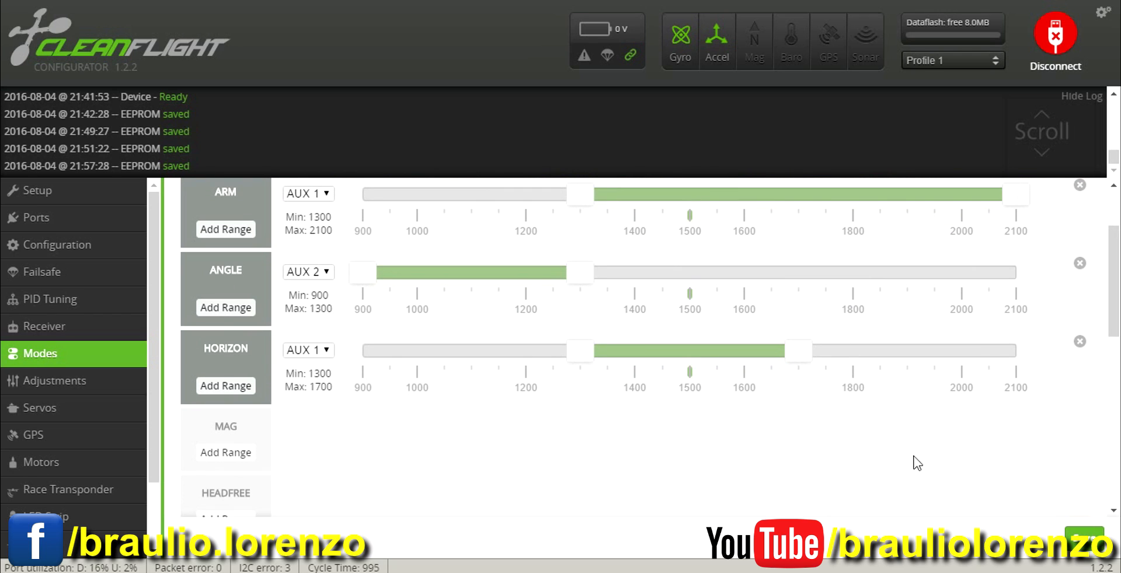
left_click(321, 350)
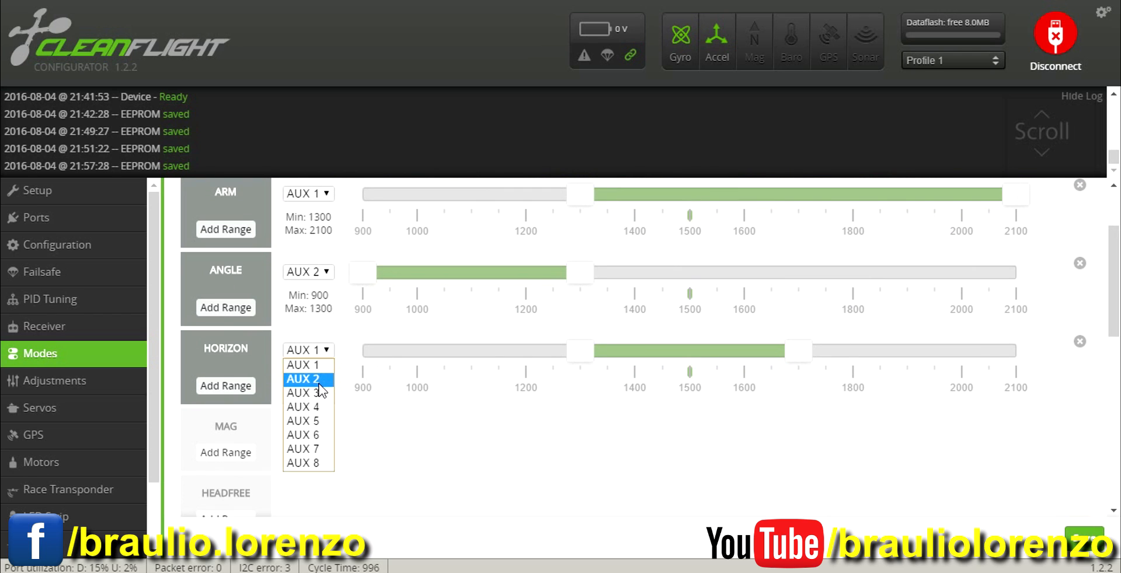
left_click(312, 376)
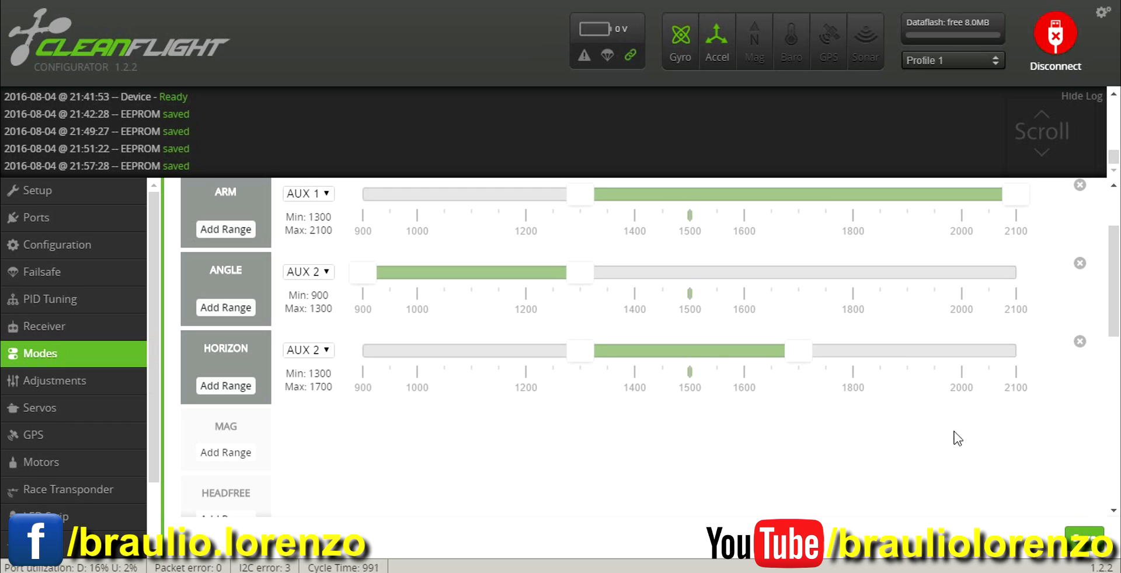
Add a BEEPER range, assign it to AUX 3 and shift it to span 1700 to 2100.
left_click_drag(1114, 309, 1109, 371)
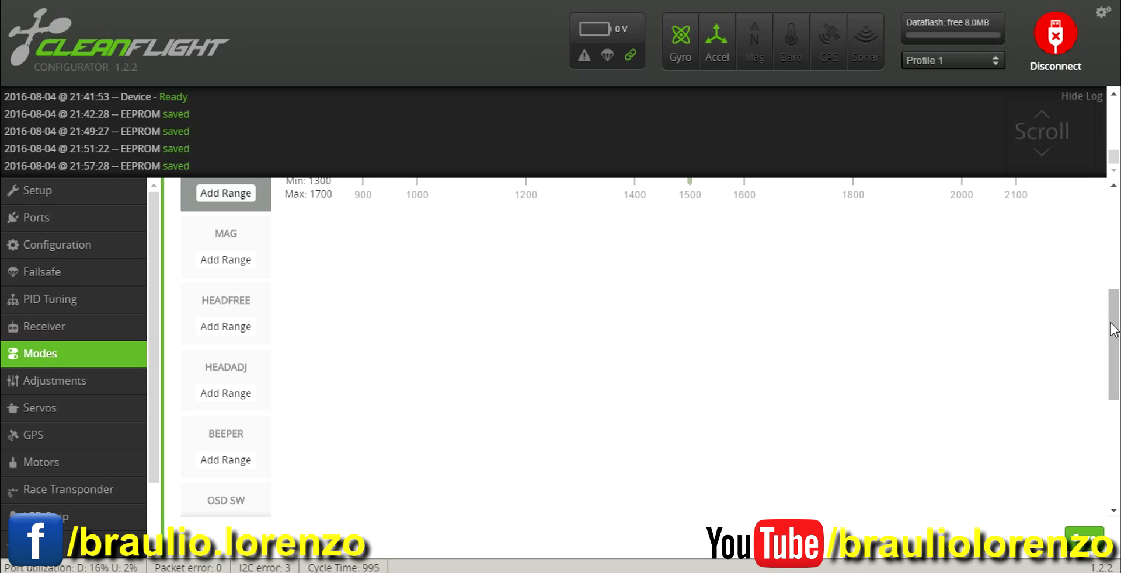
left_click_drag(1114, 334, 1116, 381)
left_click(244, 318)
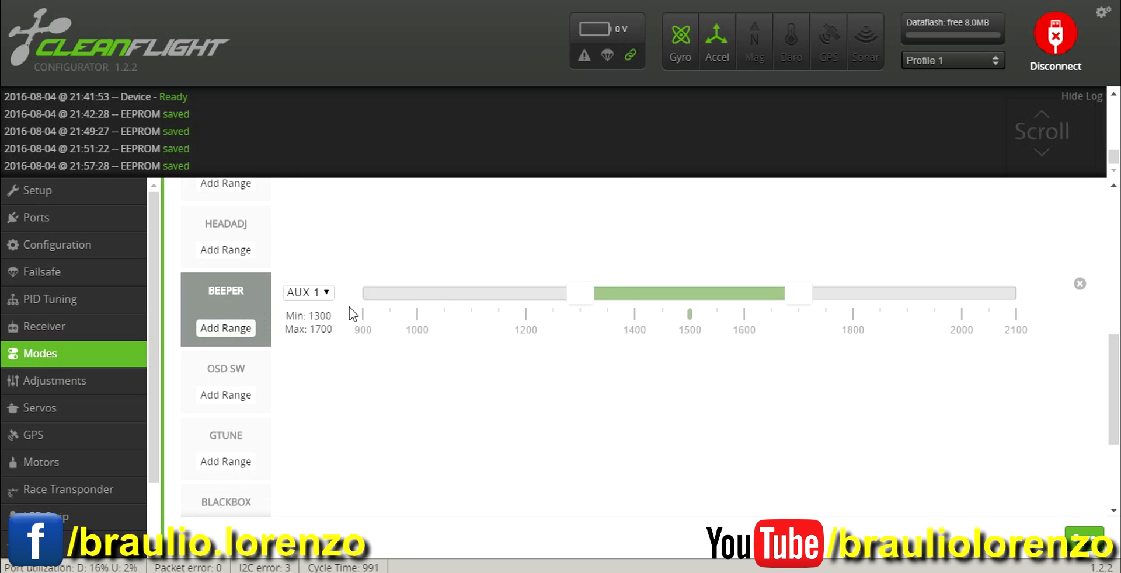
left_click(326, 292)
left_click(314, 337)
left_click_drag(680, 292, 1014, 321)
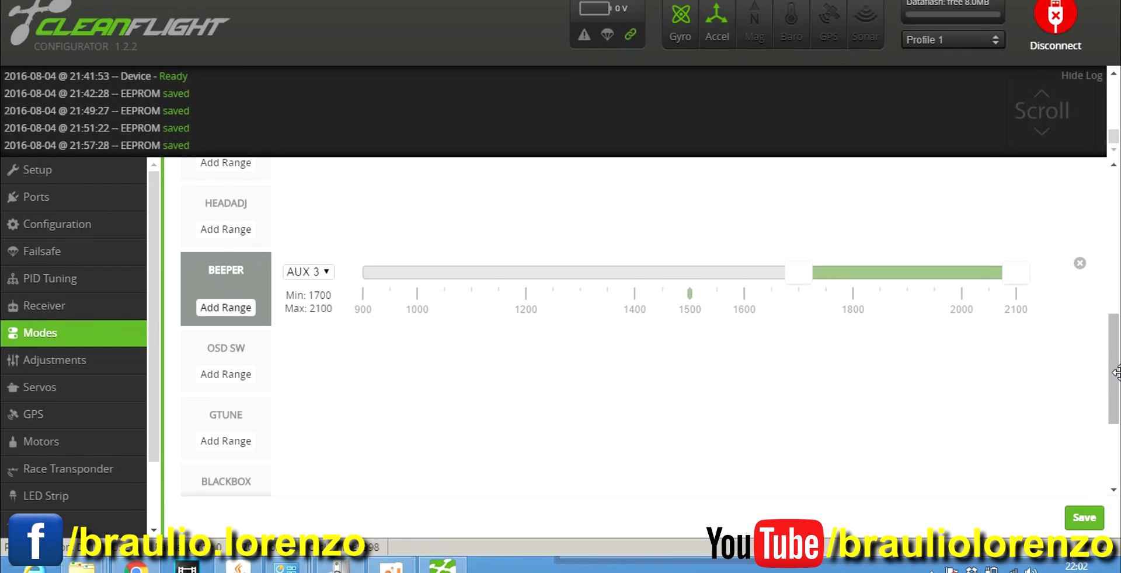
Add an AIR MODE range on AUX 2 spanning 1700 to 2100 and save the flight modes.
scroll(1116, 427, "down", 2)
scroll(1115, 408, "down", 2)
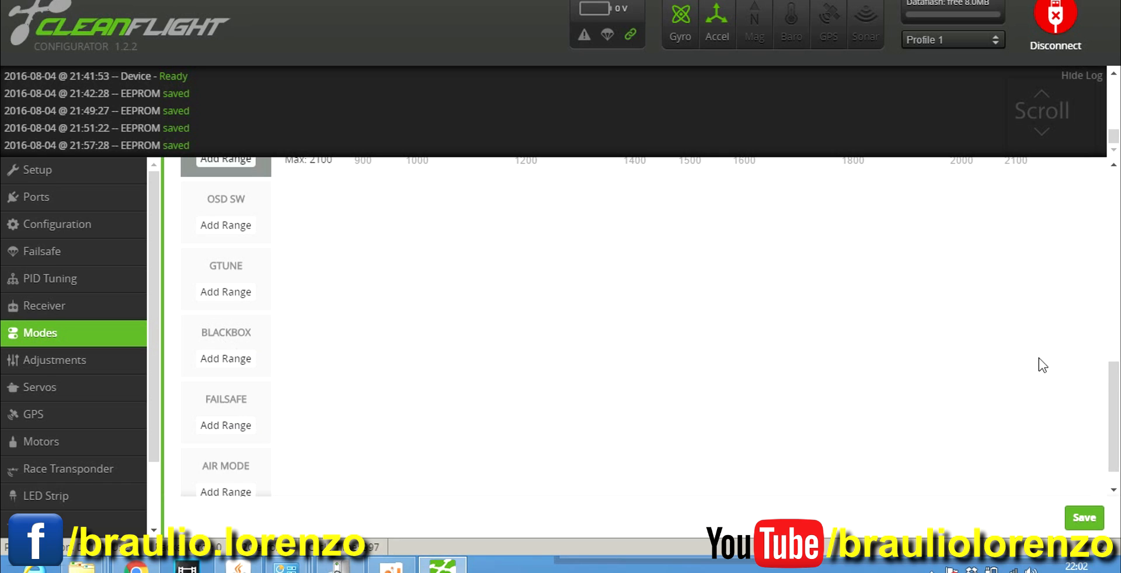
left_click_drag(1115, 390, 1118, 403)
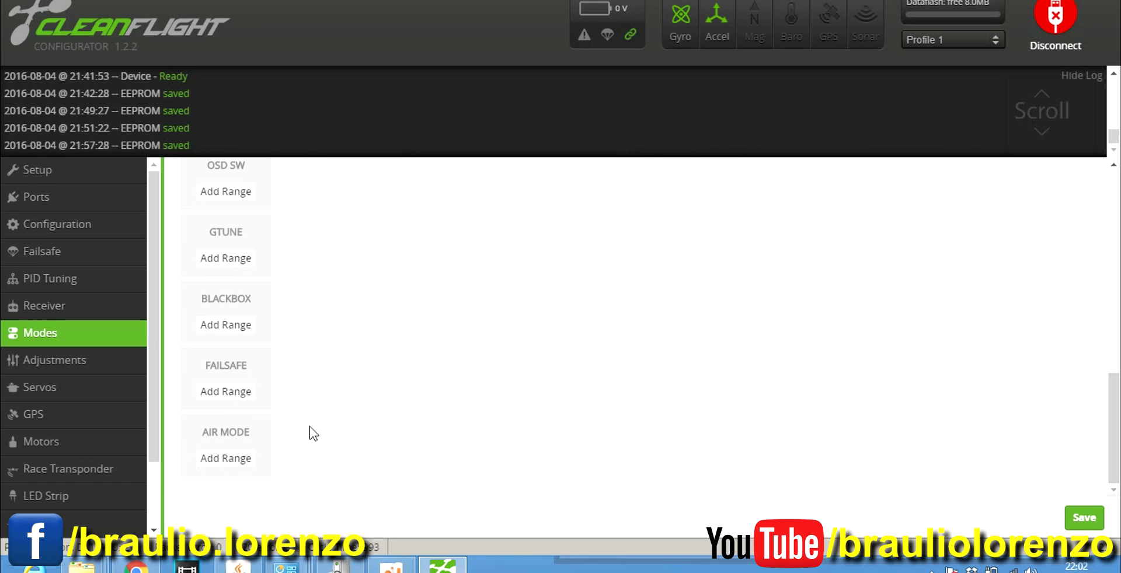
left_click(234, 463)
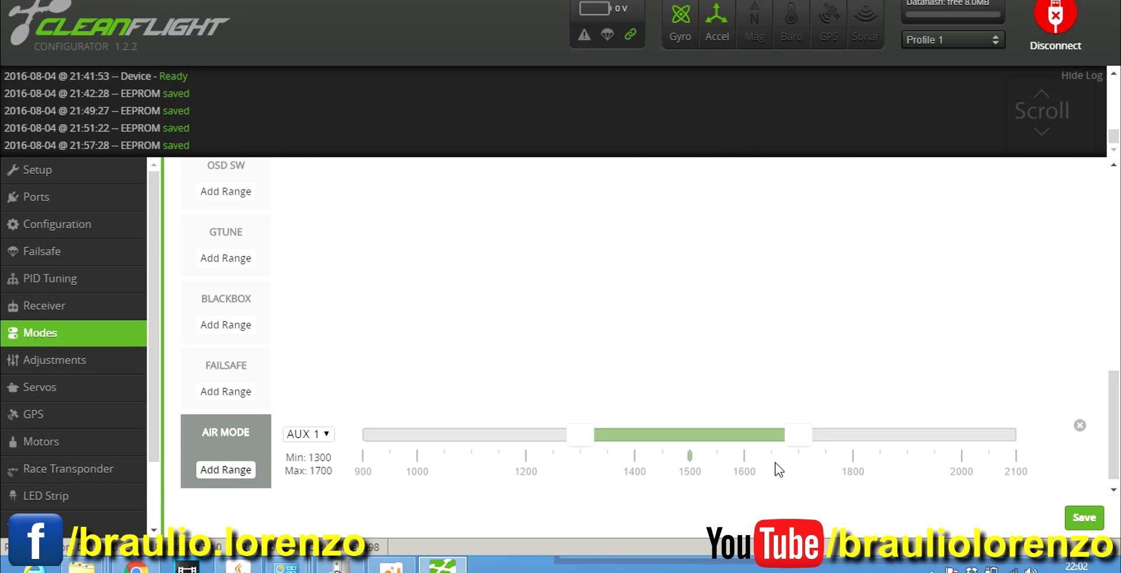
left_click_drag(676, 432, 962, 443)
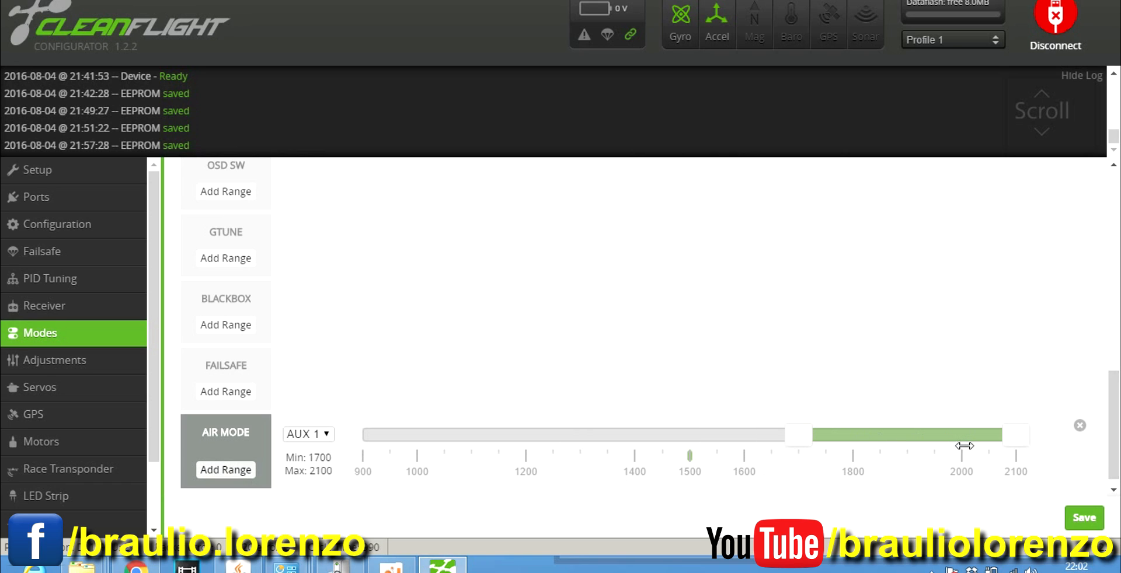
left_click(319, 433)
left_click(310, 465)
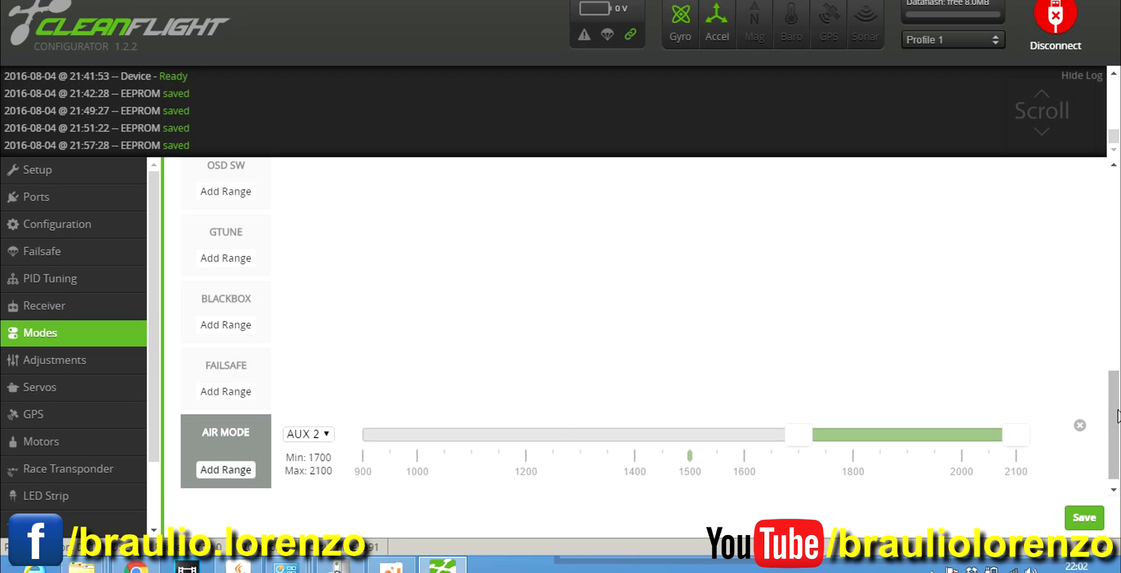
left_click_drag(1116, 409, 1117, 255)
left_click_drag(1116, 294, 1116, 468)
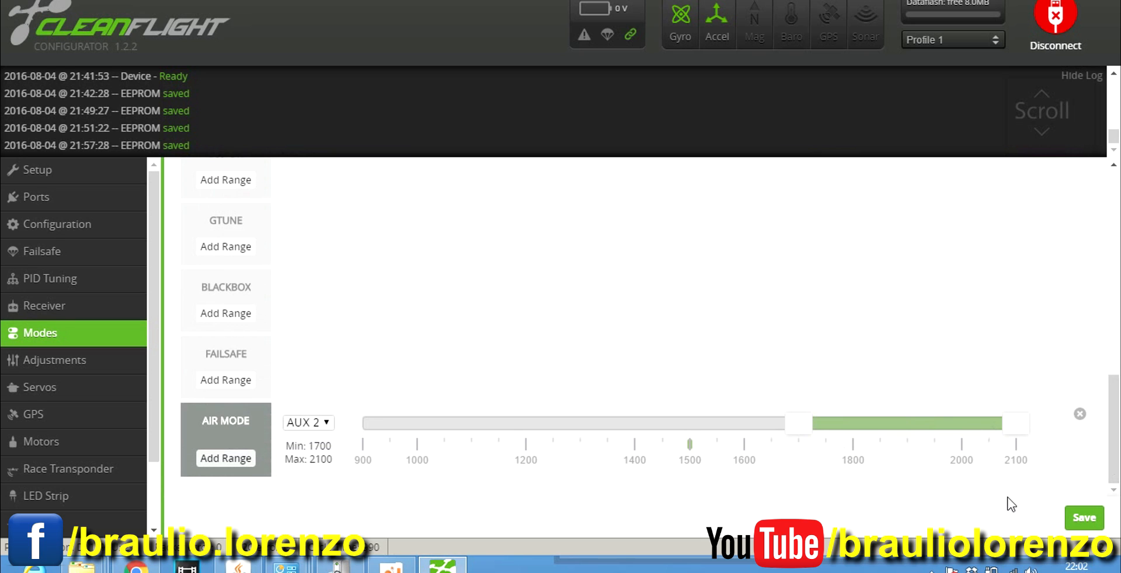
left_click(1084, 518)
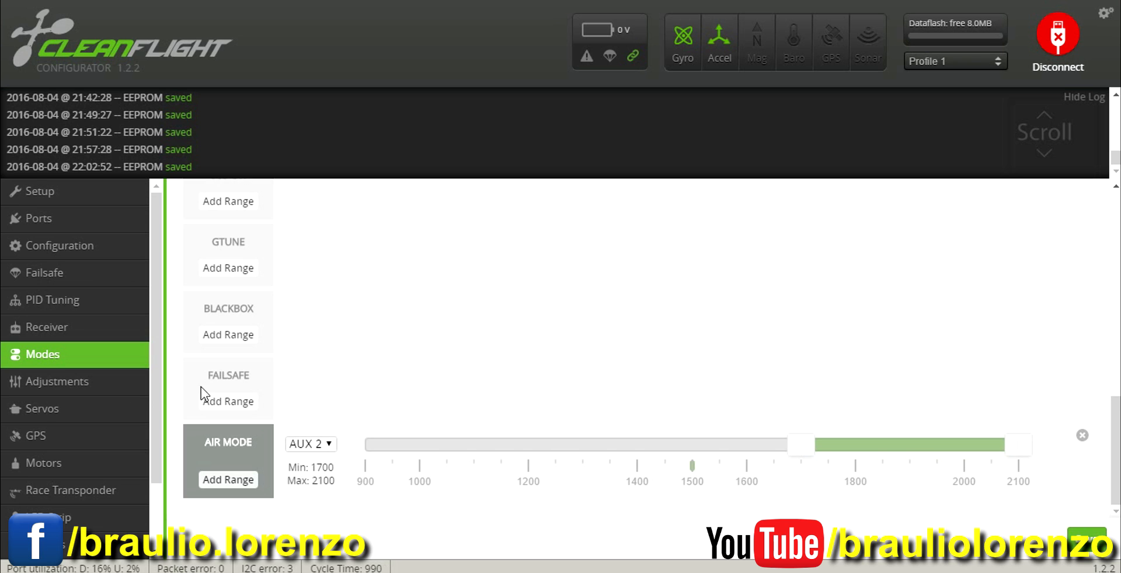
Look over the Adjustments, Servos and GPS settings.
left_click(67, 382)
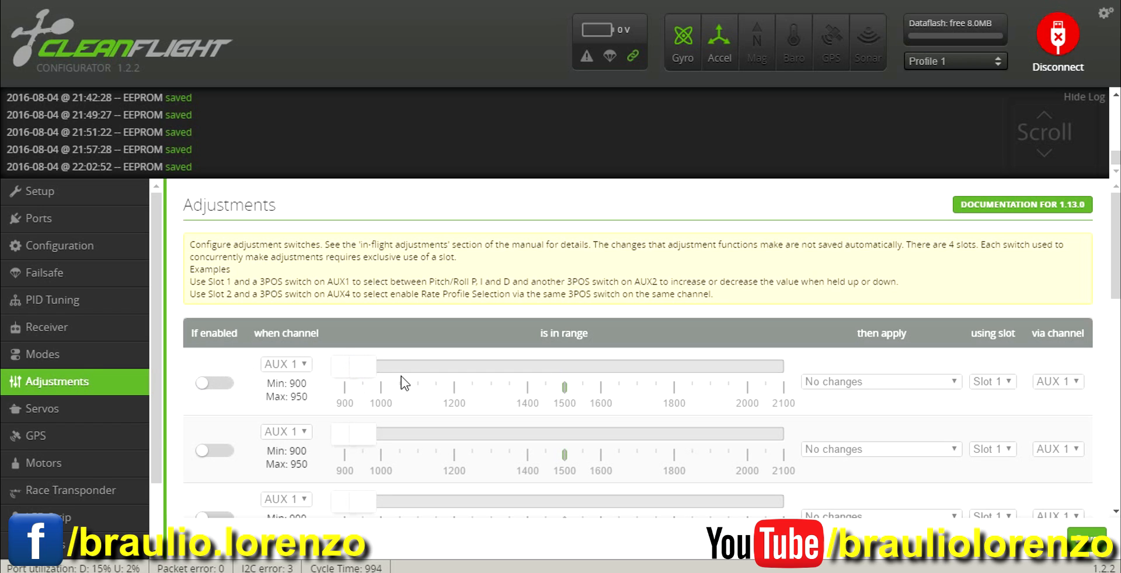
left_click_drag(160, 352, 150, 491)
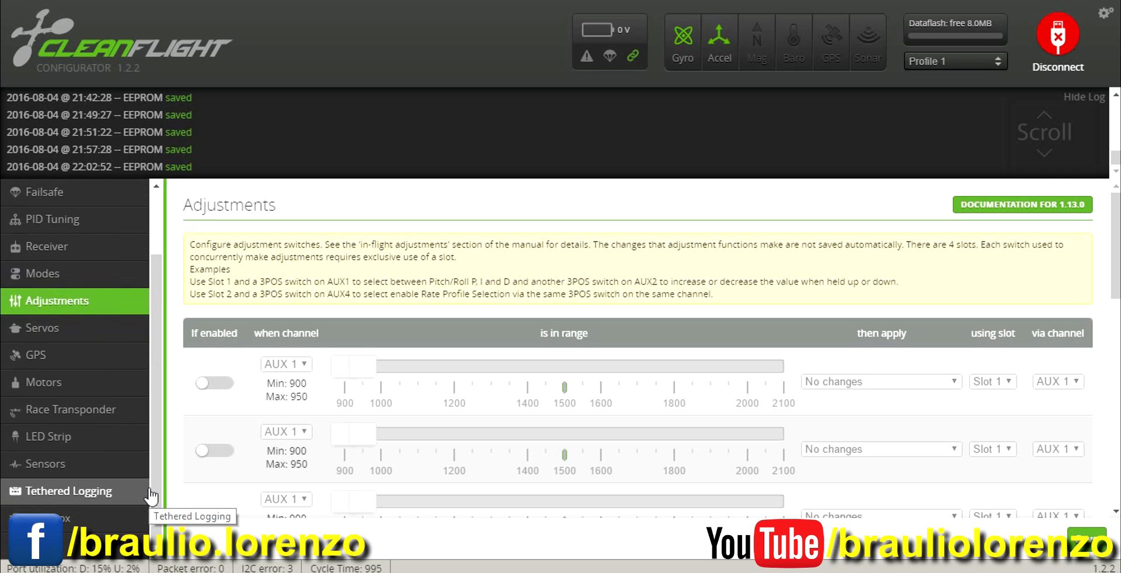
left_click(41, 330)
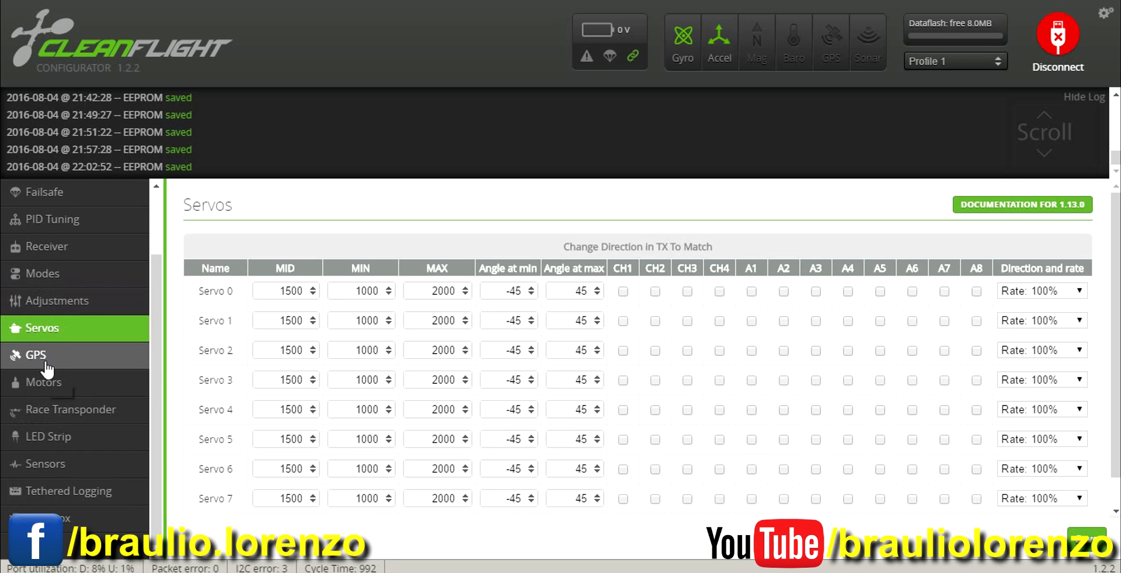
left_click(33, 358)
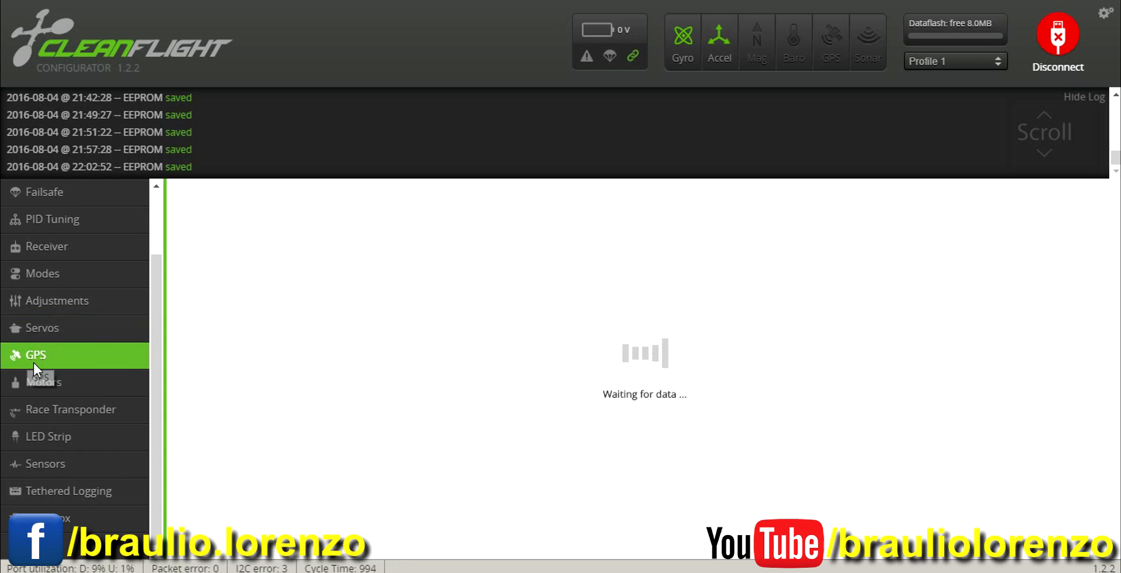
Enable motor control for testing, raise the master motor output to 1850 and return it to 1000.
left_click(51, 386)
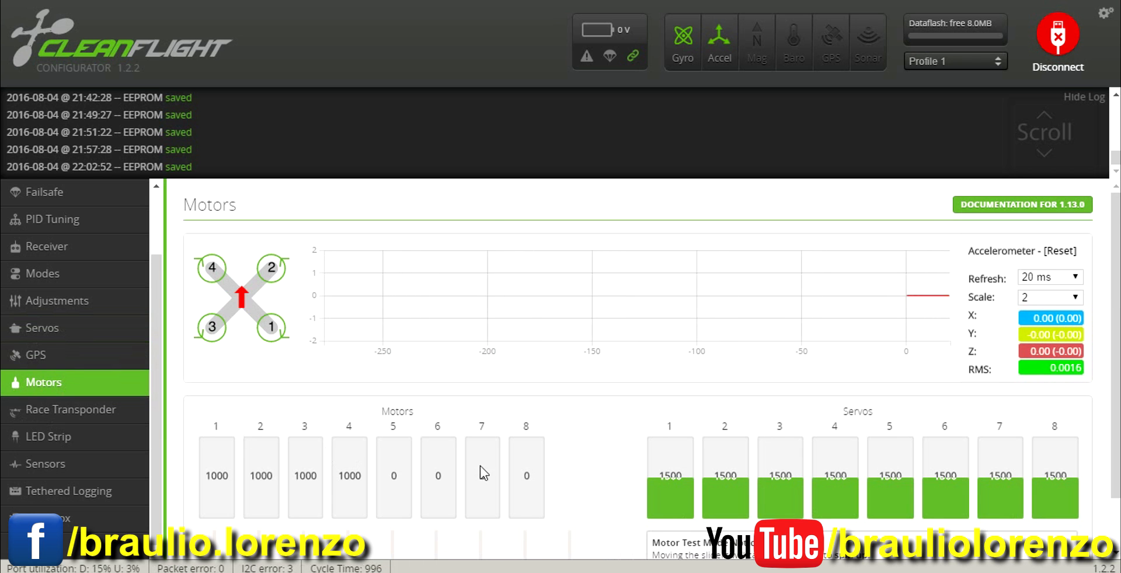
scroll(1116, 278, "down", 1)
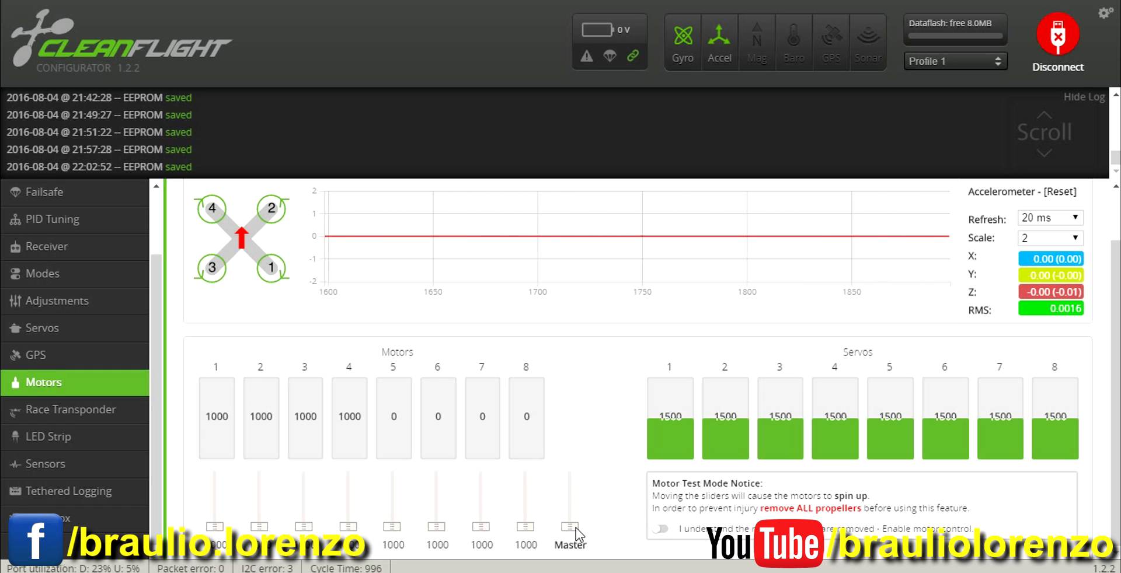
left_click(669, 529)
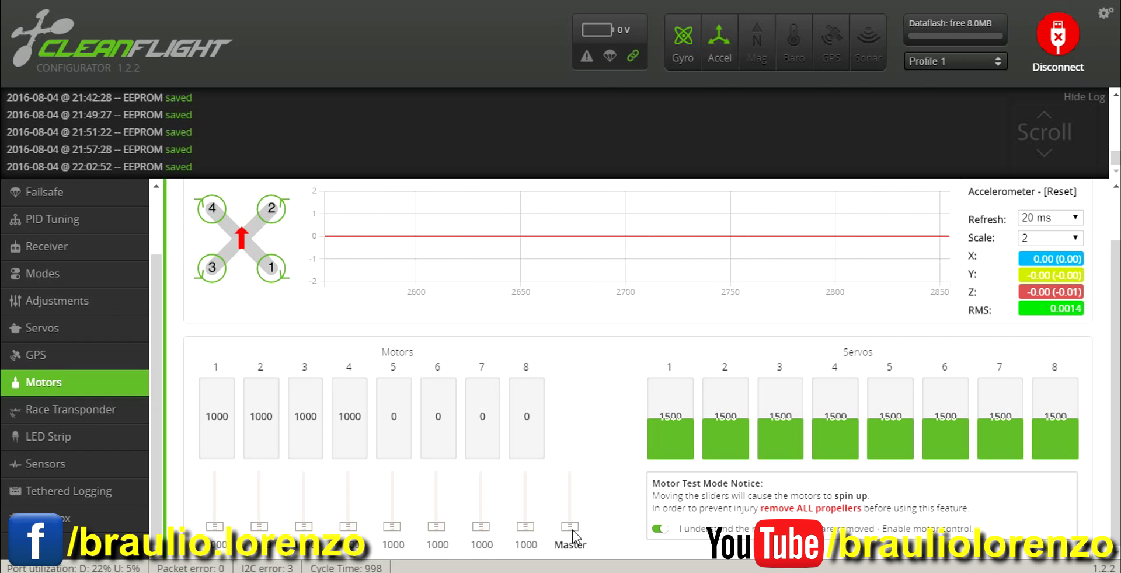
left_click_drag(573, 528, 573, 459)
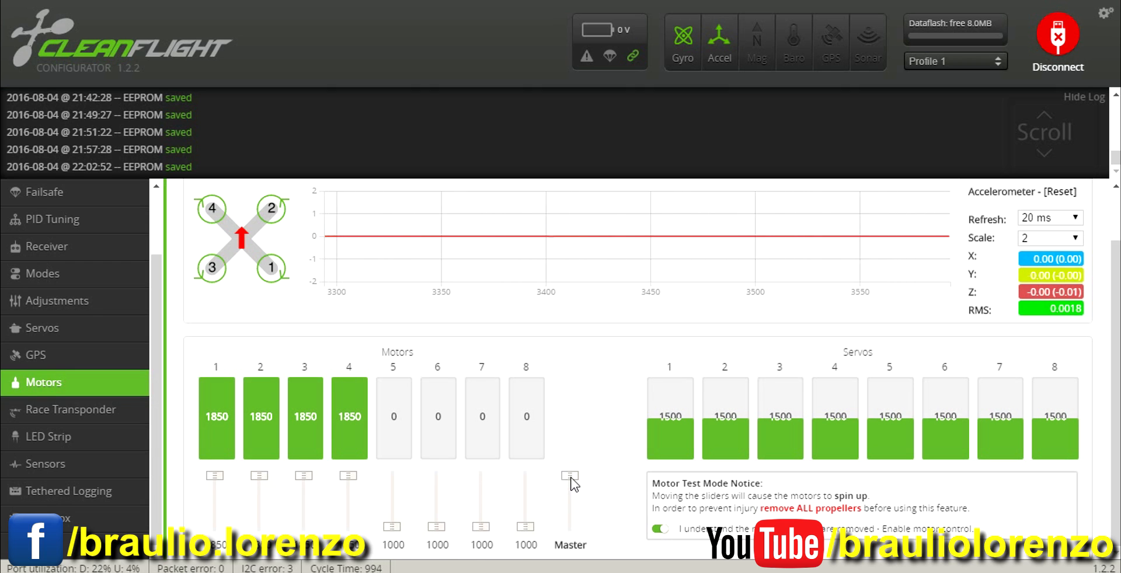
left_click_drag(572, 482, 576, 541)
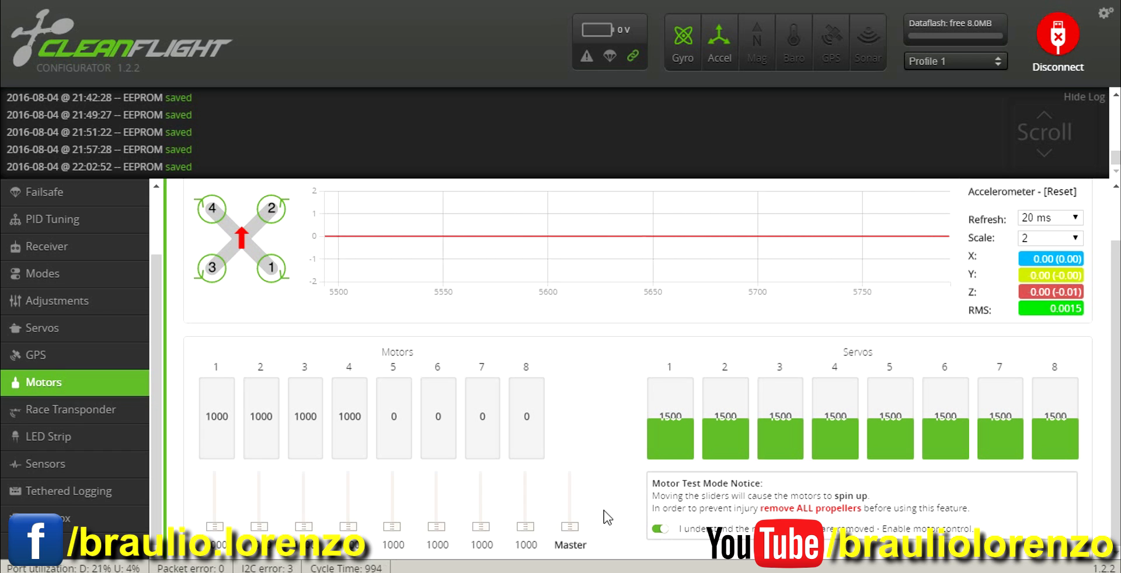
Look over the Race Transponder, LED Strip, Sensors, Tethered Logging and Blackbox settings.
left_click(59, 414)
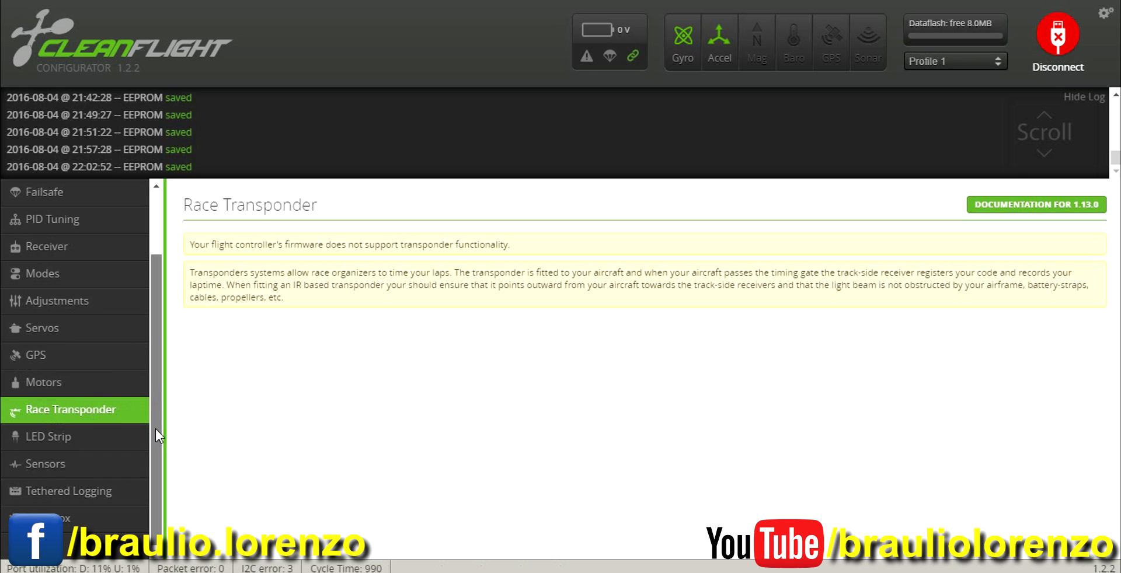
left_click(79, 439)
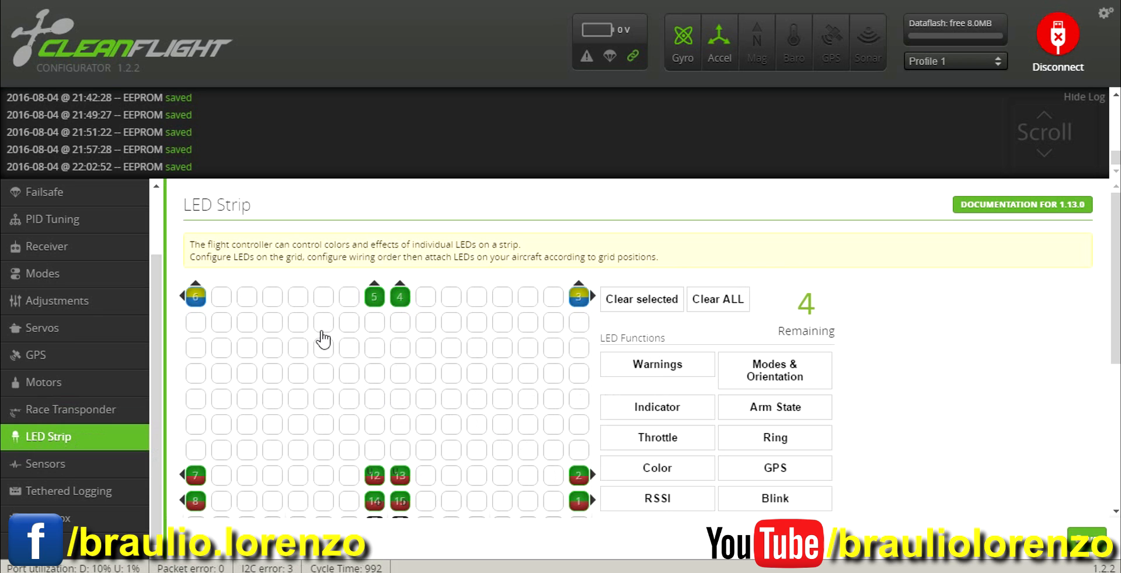
left_click(73, 467)
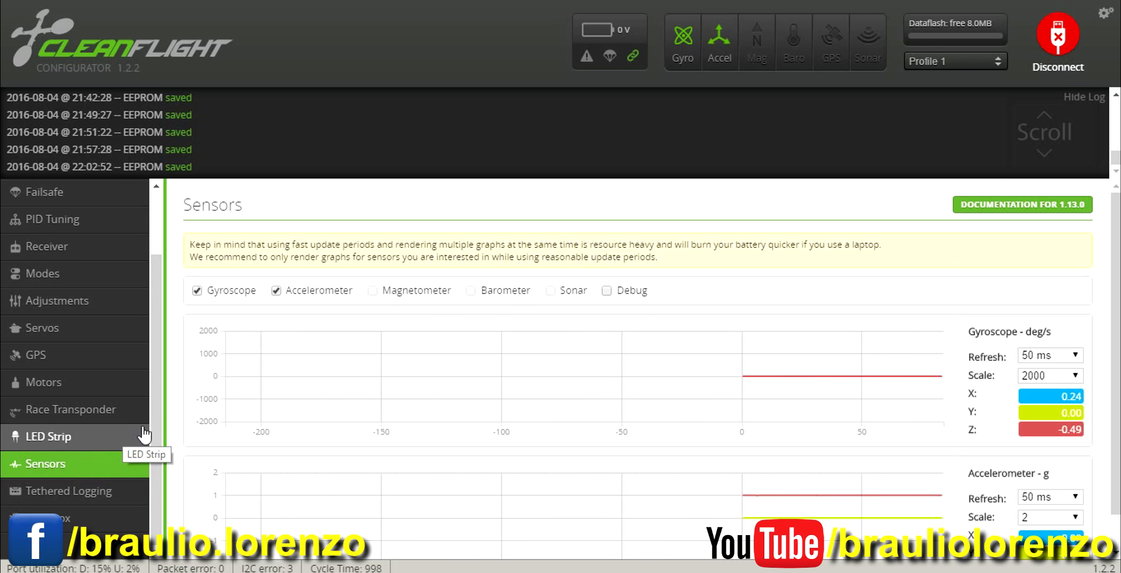
left_click(116, 491)
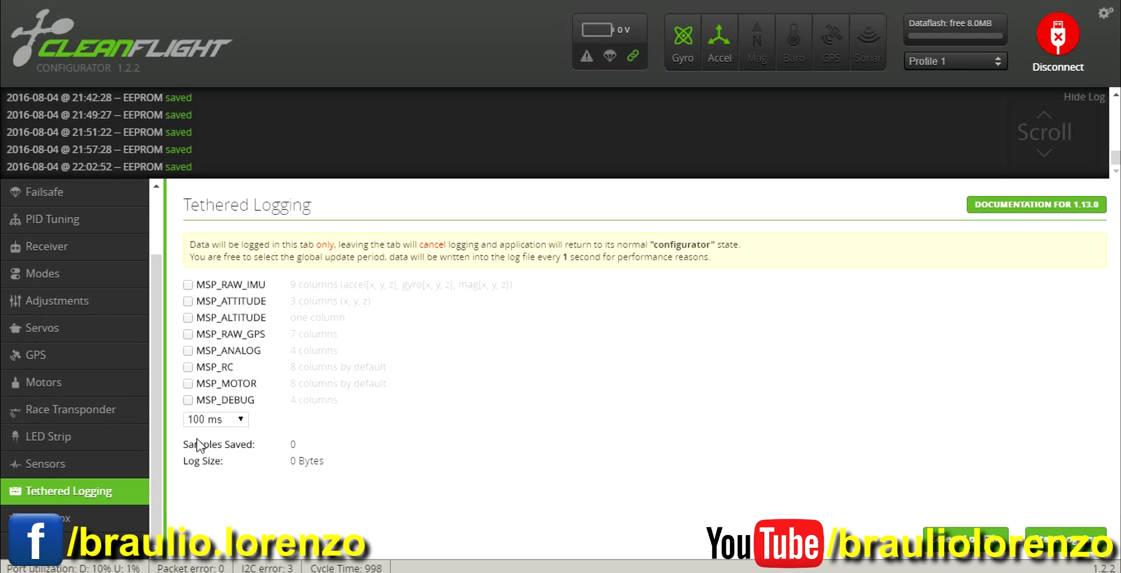
left_click(47, 518)
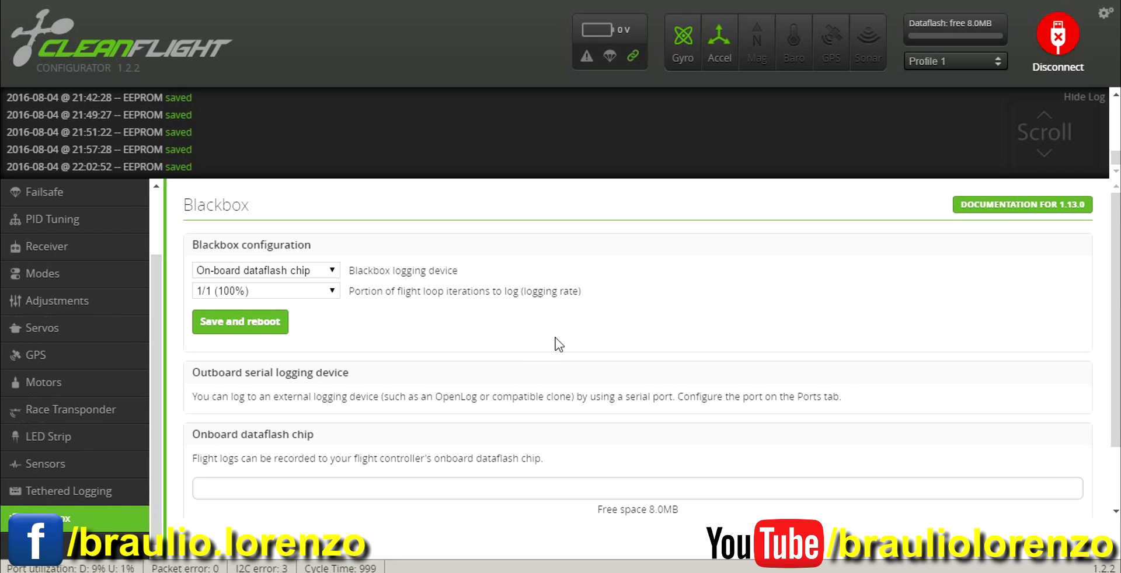
Open the CLI and try to start satellite binding with set spektrum_bind = 5.
left_click(79, 555)
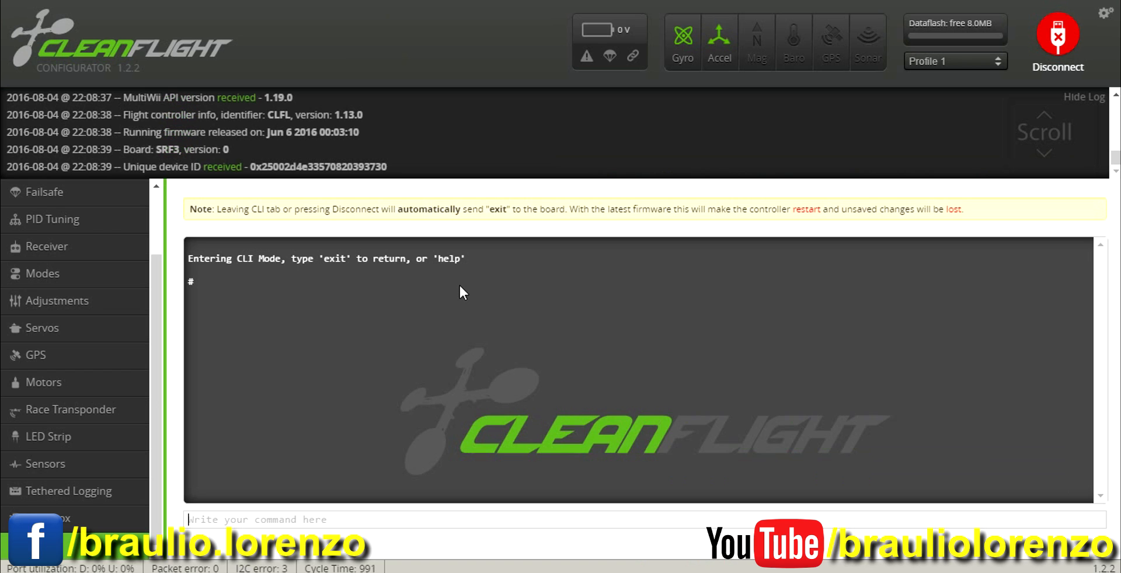
type("set spektrum")
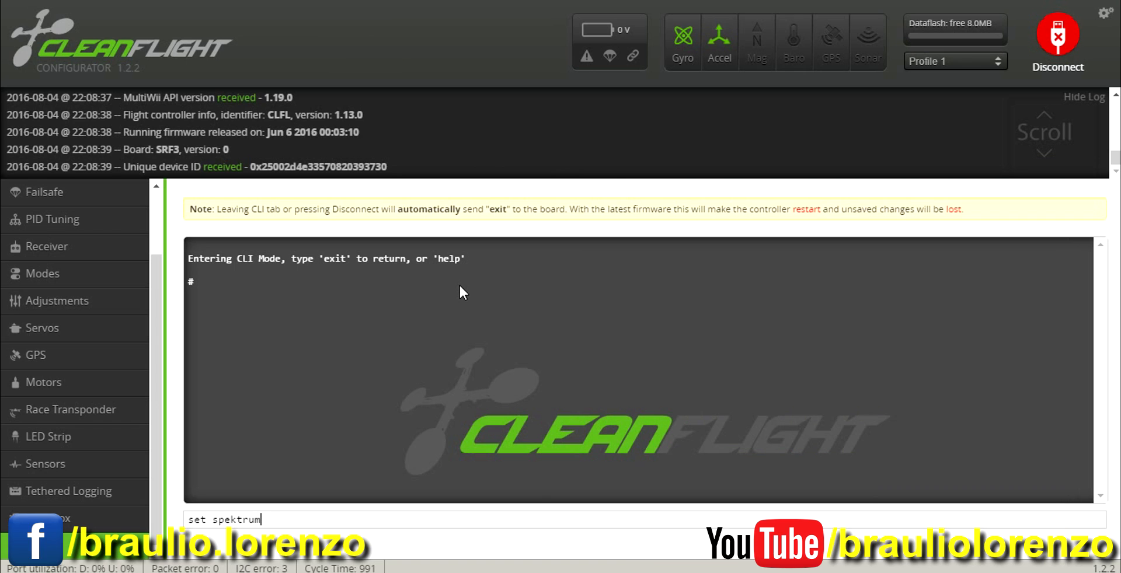
type("_bind = 5")
key("Return")
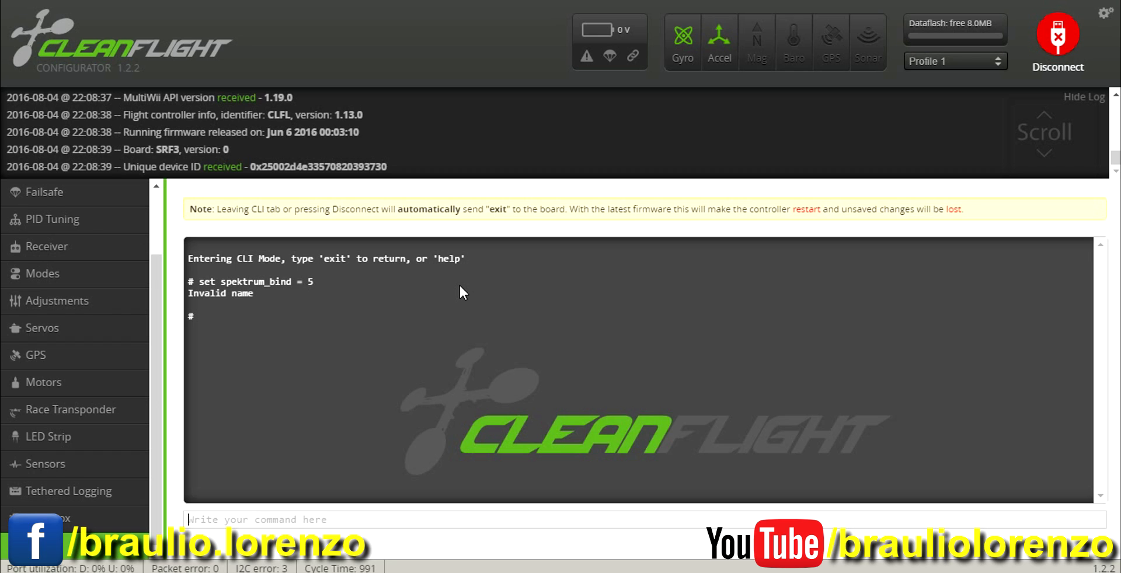
Query the spektrum settings, run set spektrum_sat_bind = 5 and save the configuration from the CLI.
type("set spektrum")
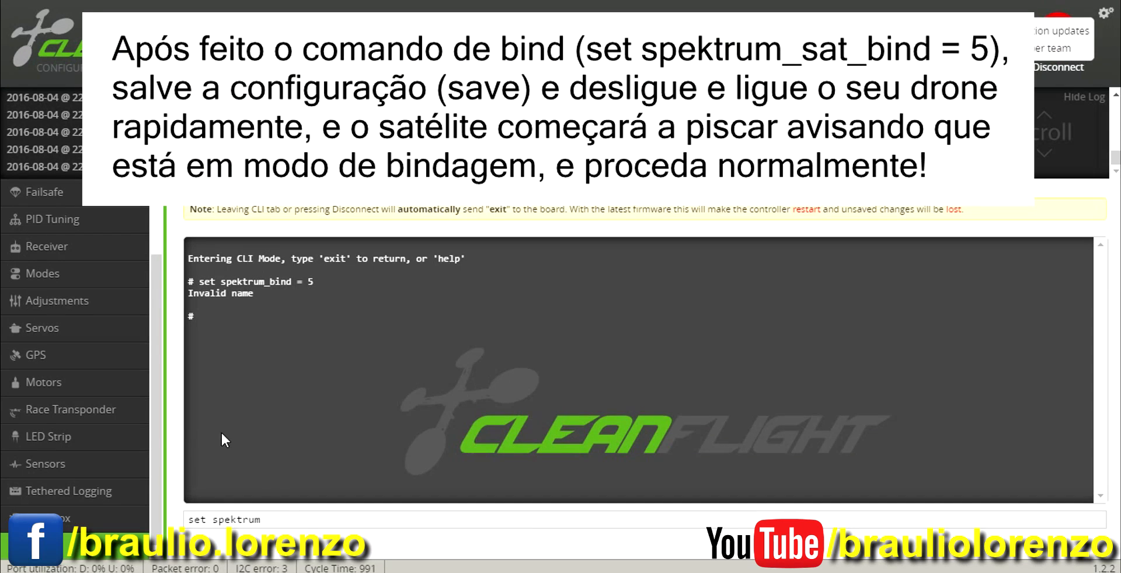
key("Return")
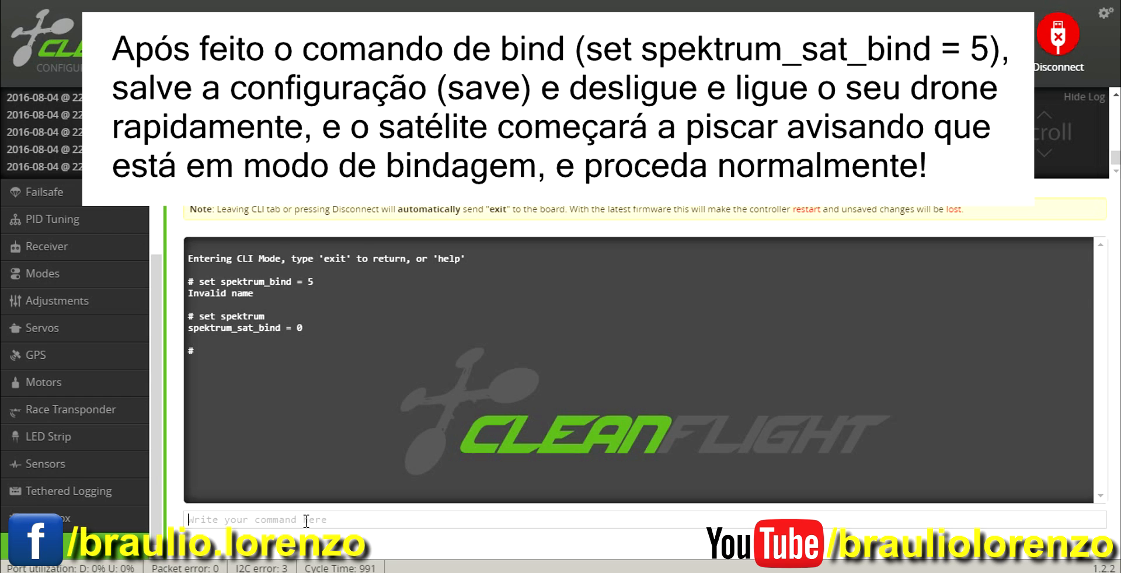
key("Up")
type("_sat_bind = 5")
key("Return")
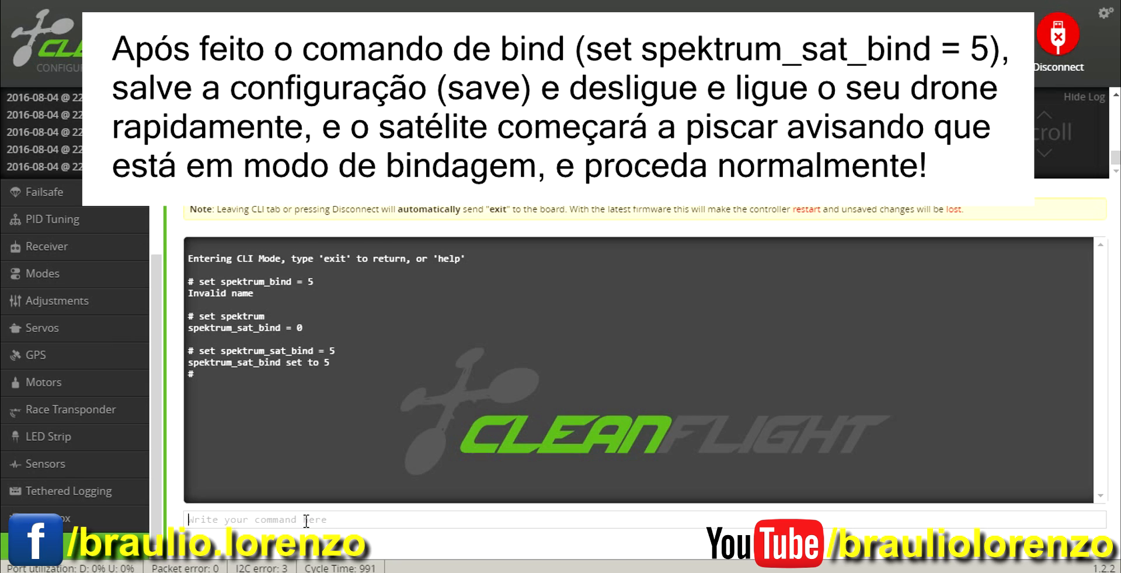
type("save")
key("Return")
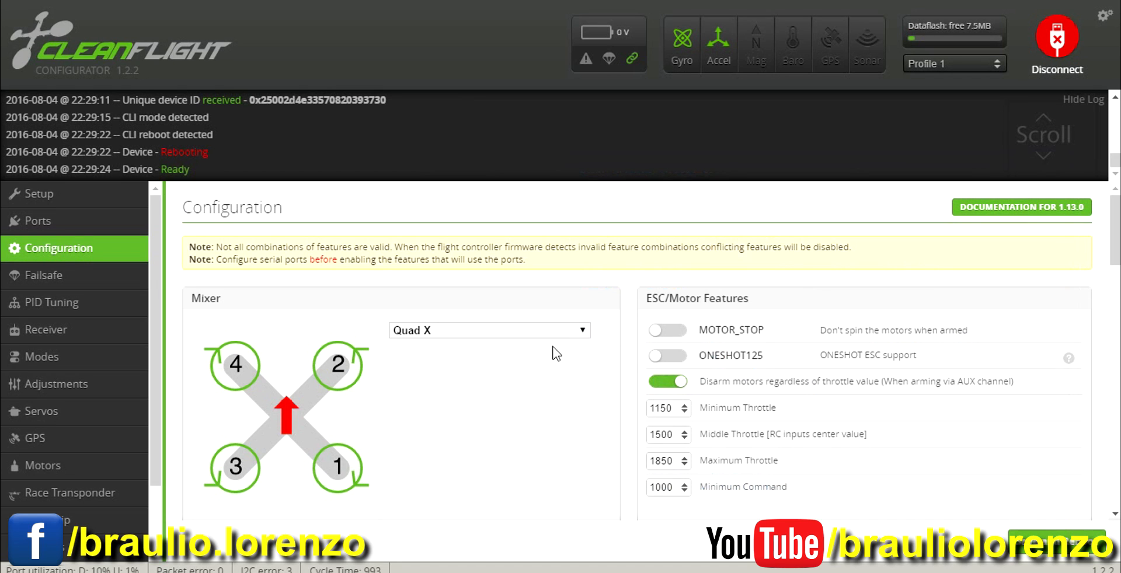
Set the board alignment's Yaw Degrees to -90, save the configuration and check the model's orientation on the Setup page.
left_click_drag(1109, 255, 1116, 306)
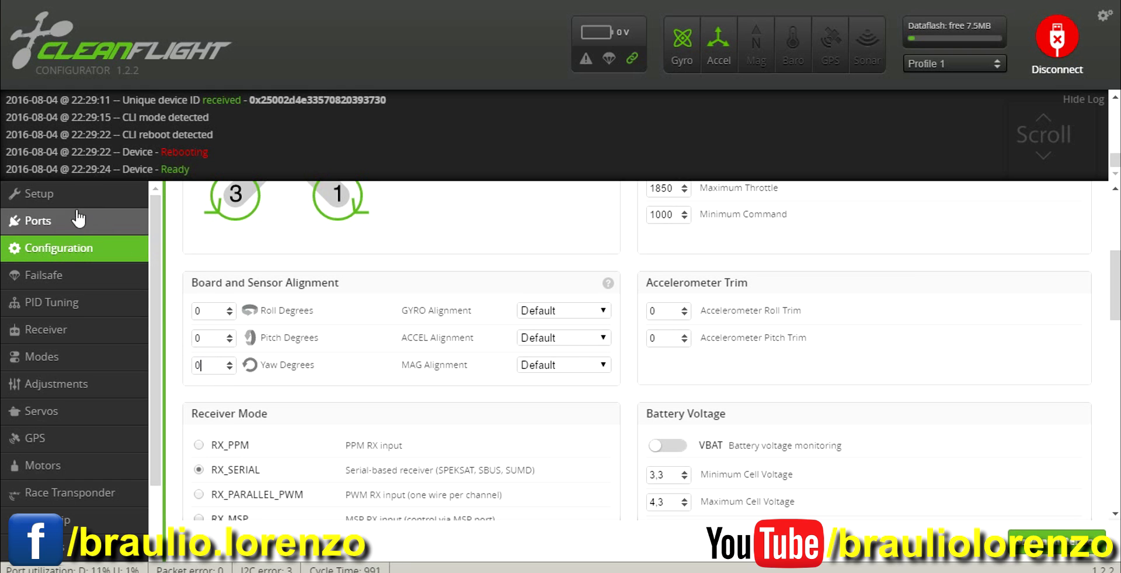
left_click(57, 195)
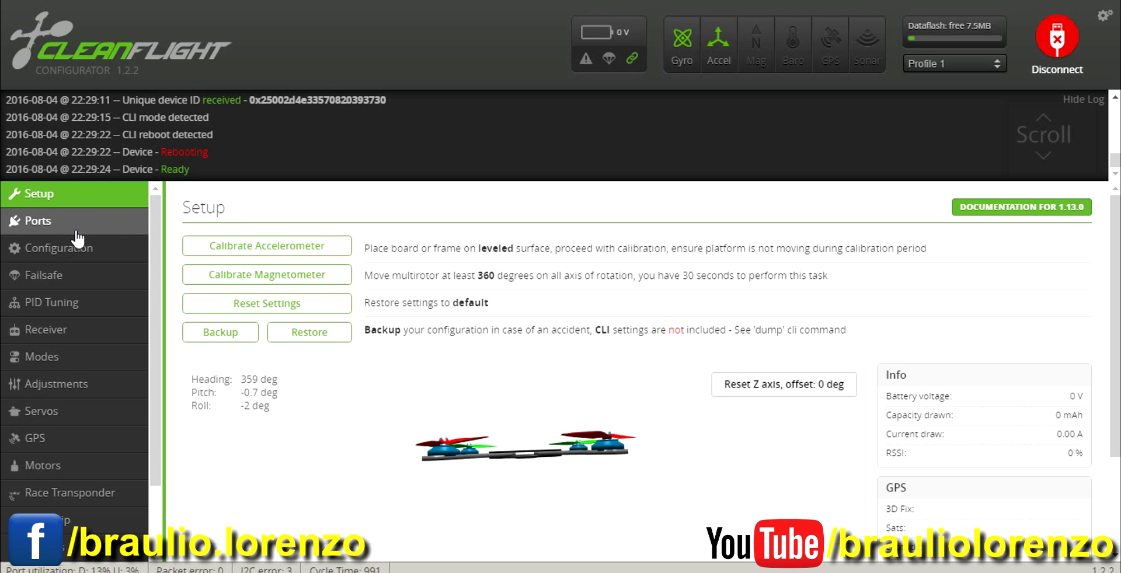
left_click(47, 248)
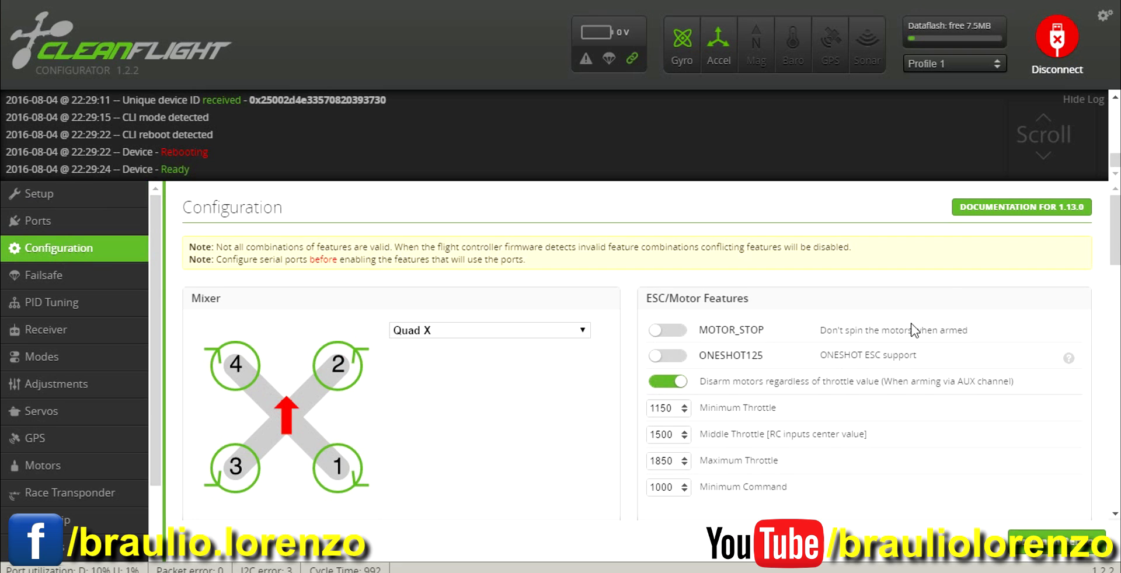
left_click_drag(1117, 257, 1118, 319)
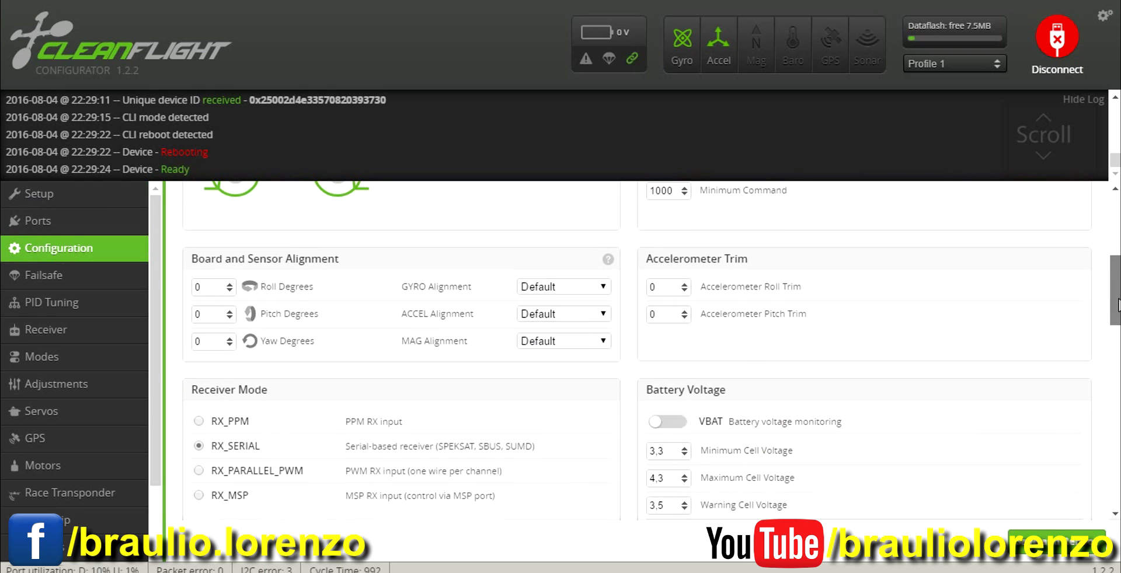
double_click(205, 341)
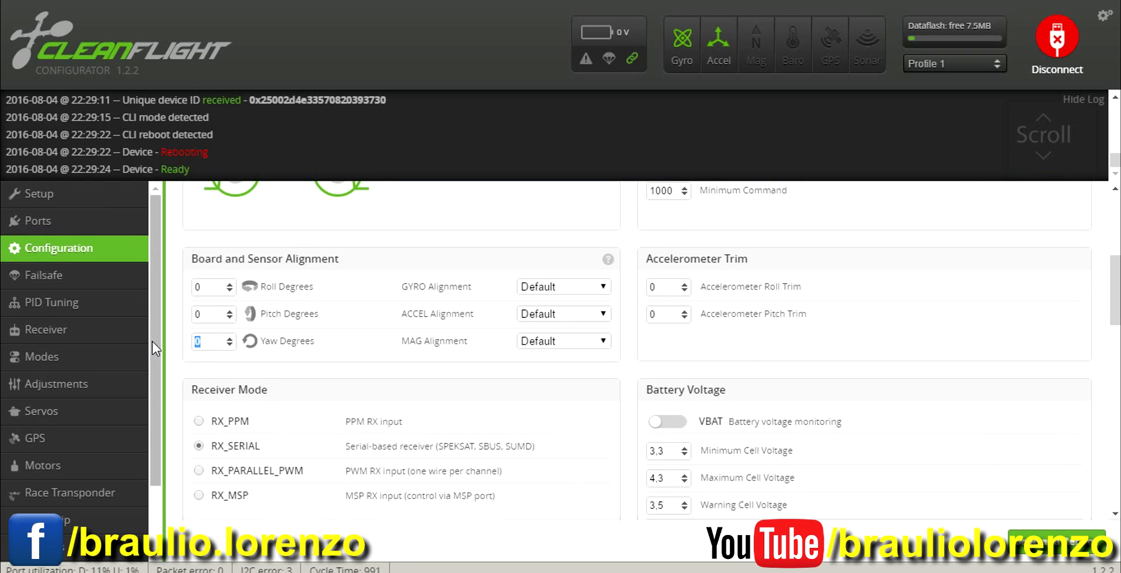
type("-90")
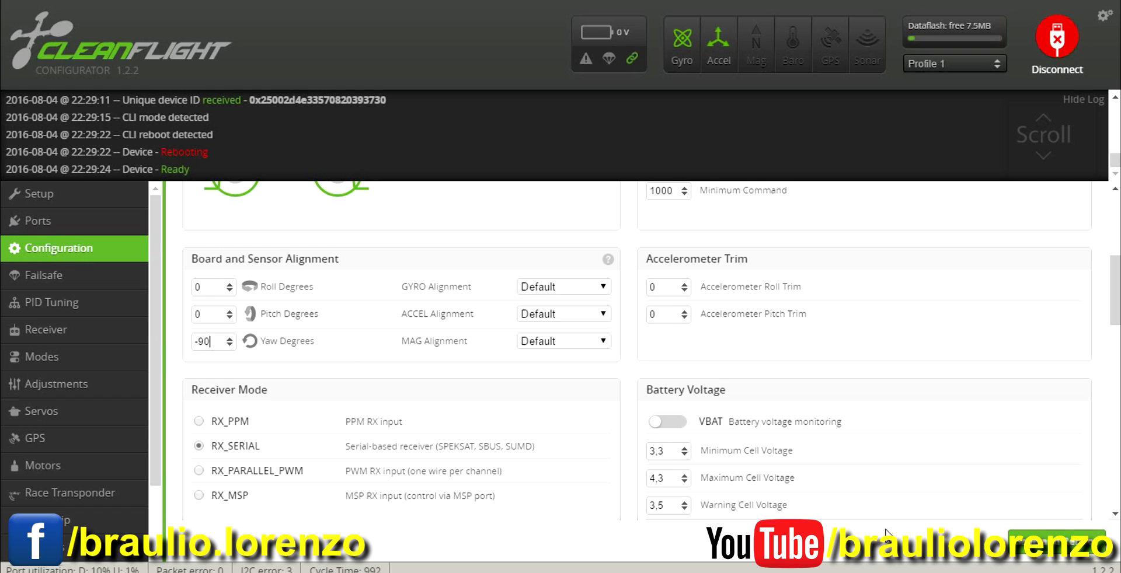
left_click(1042, 542)
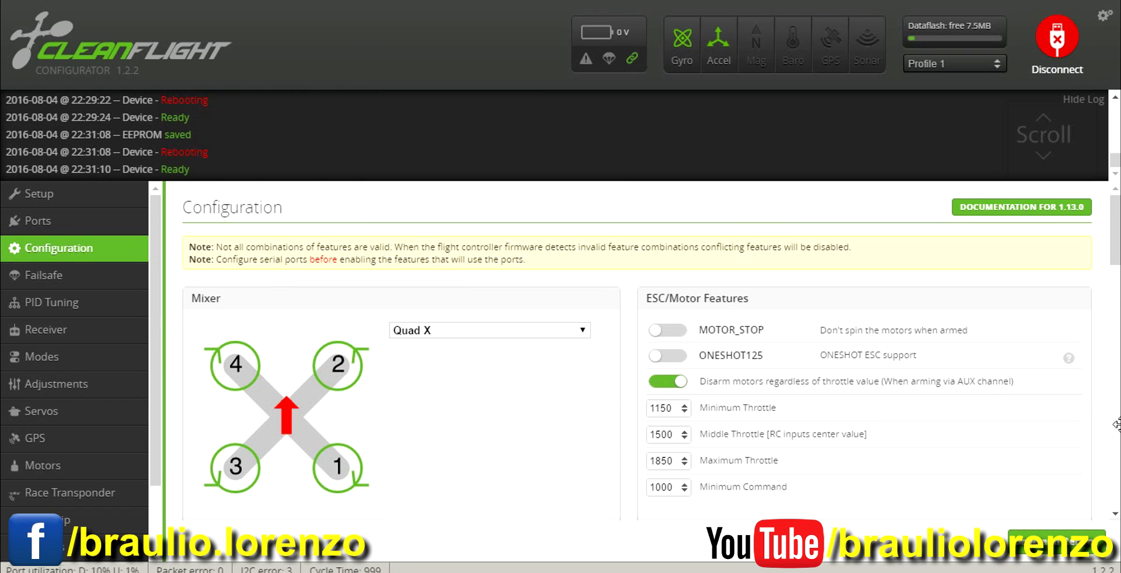
scroll(287, 337, "down", 5)
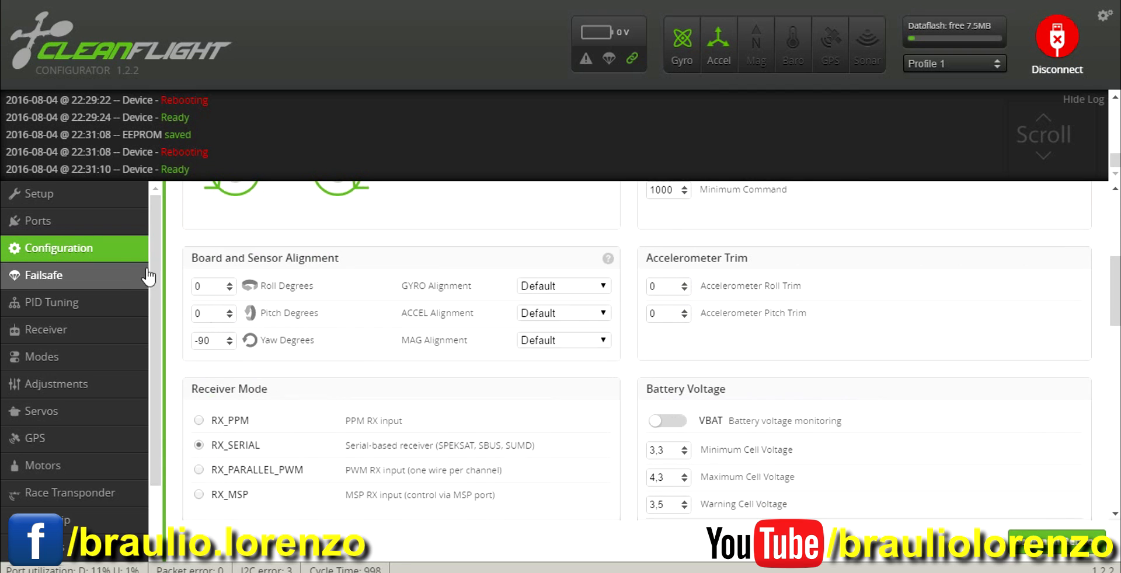
left_click(56, 201)
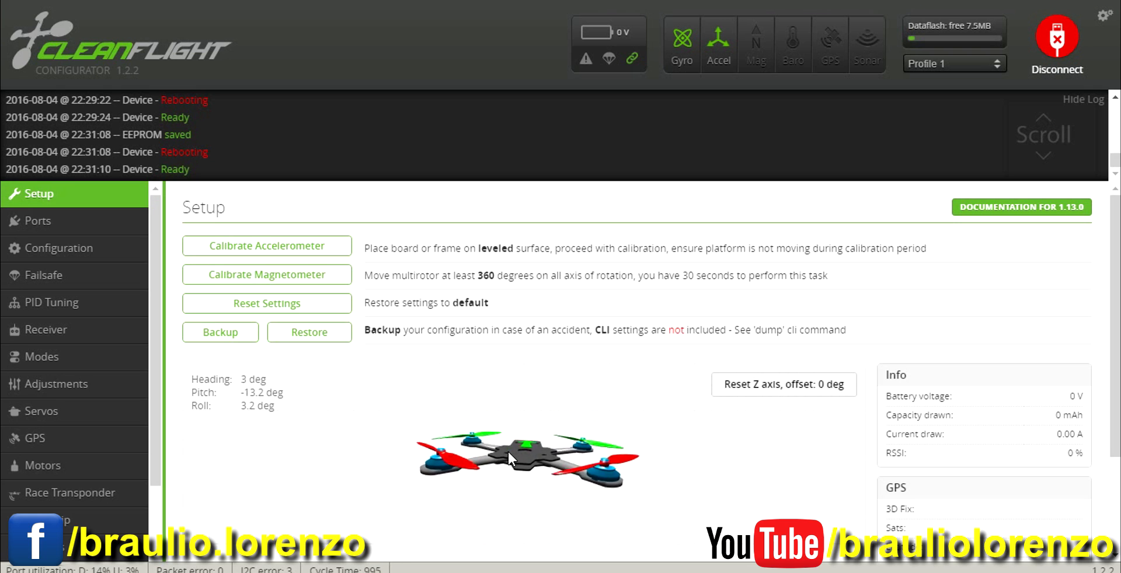
Set the board alignment's Yaw Degrees to 90, save the configuration and check the model's orientation on the Setup page.
left_click(89, 250)
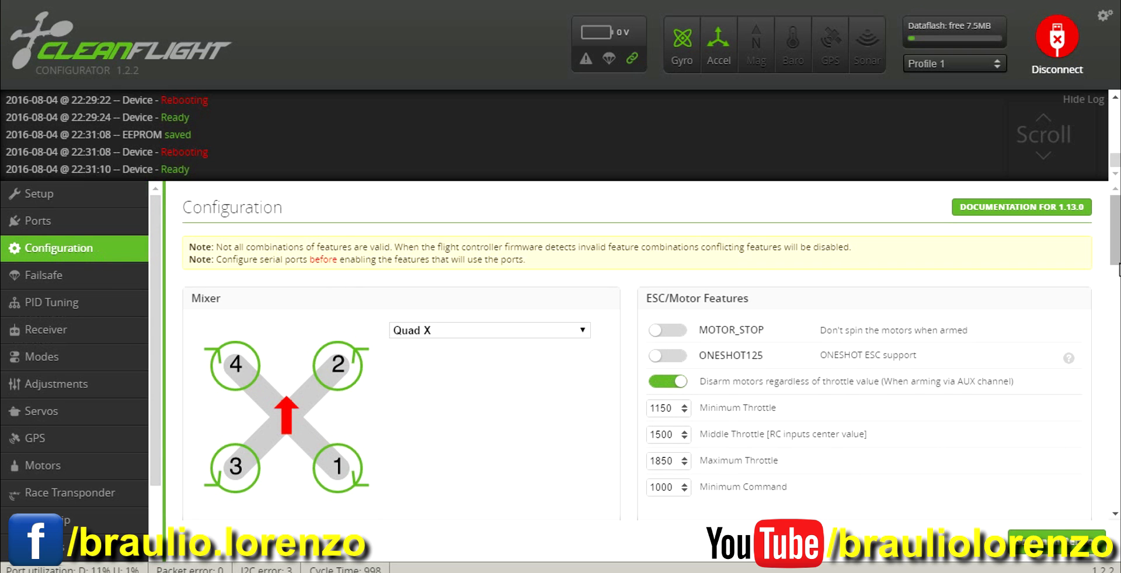
left_click_drag(1116, 263, 1116, 330)
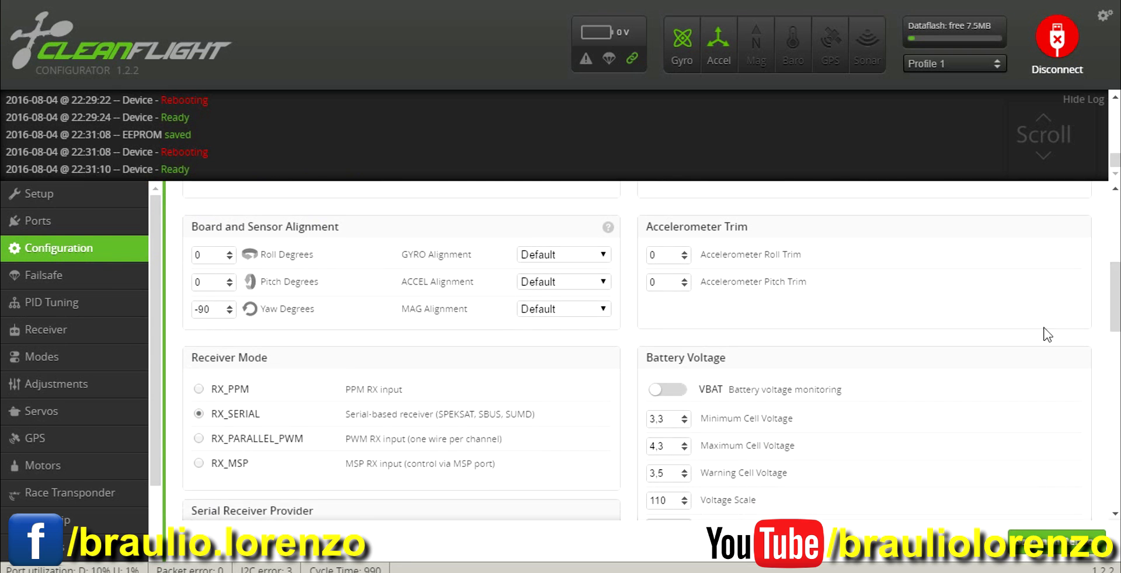
left_click_drag(214, 310, 143, 309)
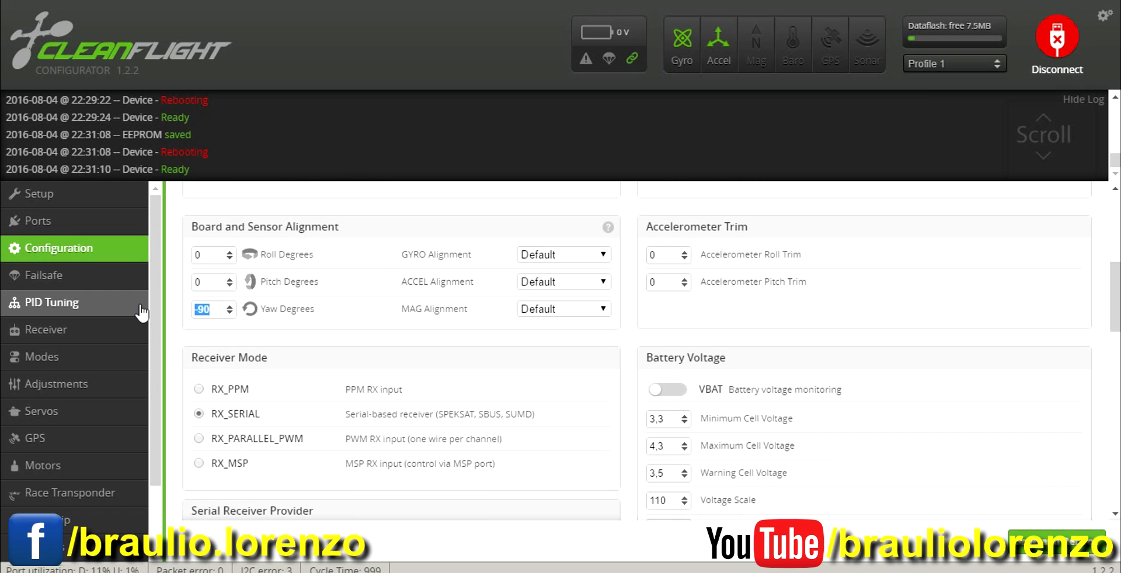
type("90")
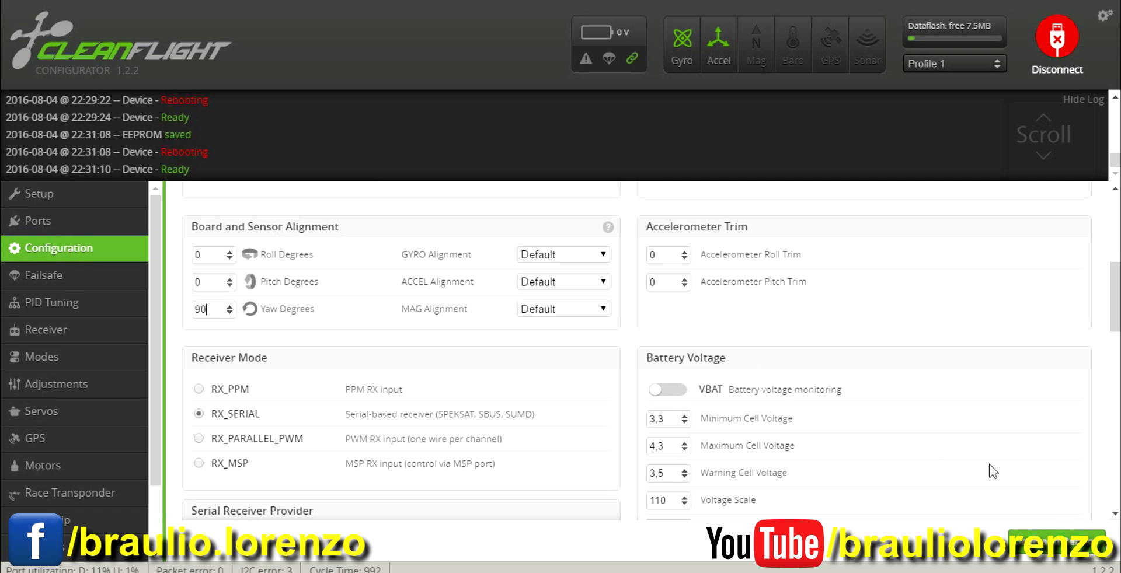
left_click(1058, 555)
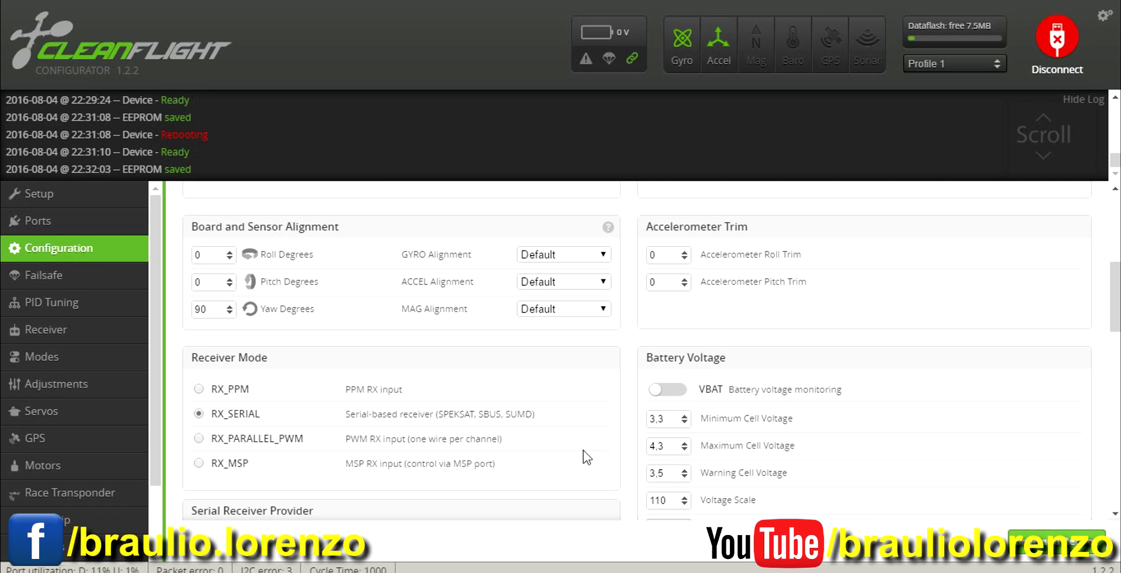
left_click(41, 197)
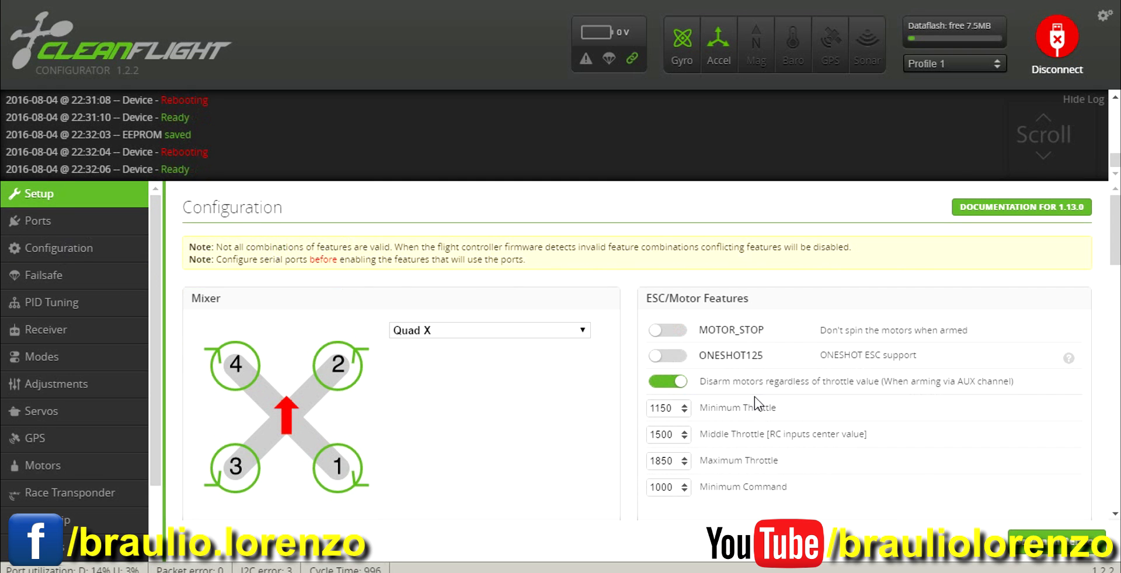
left_click(46, 225)
left_click(45, 202)
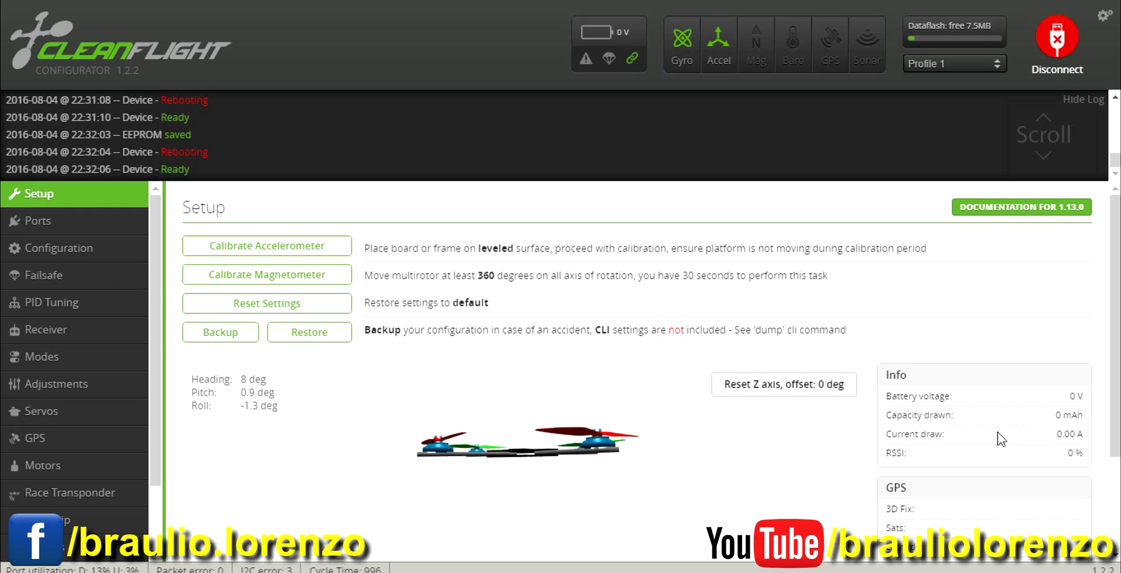
left_click(79, 256)
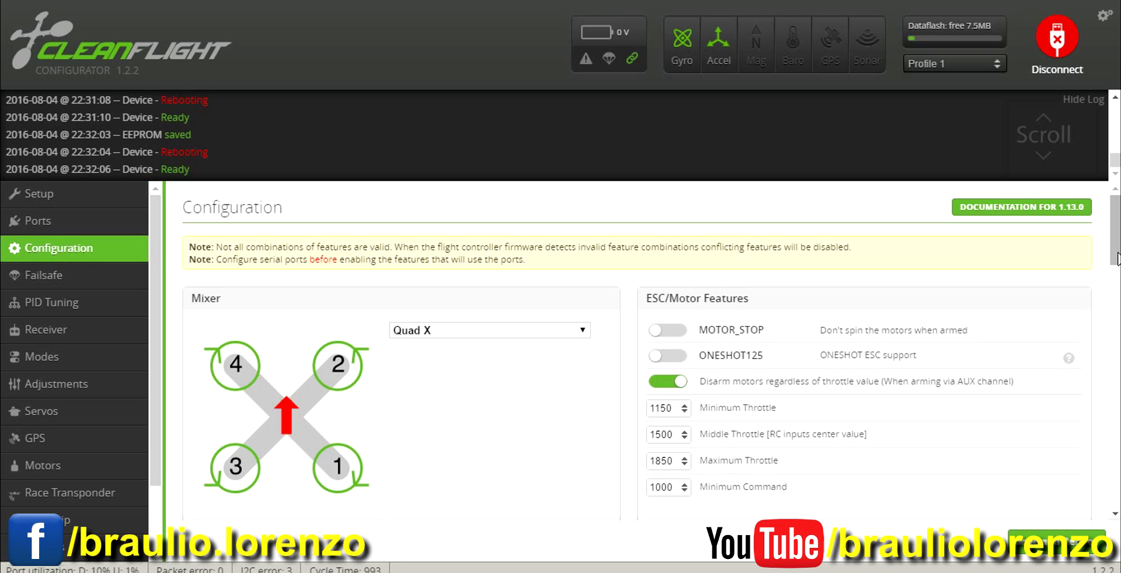
scroll(1116, 258, "down", 5)
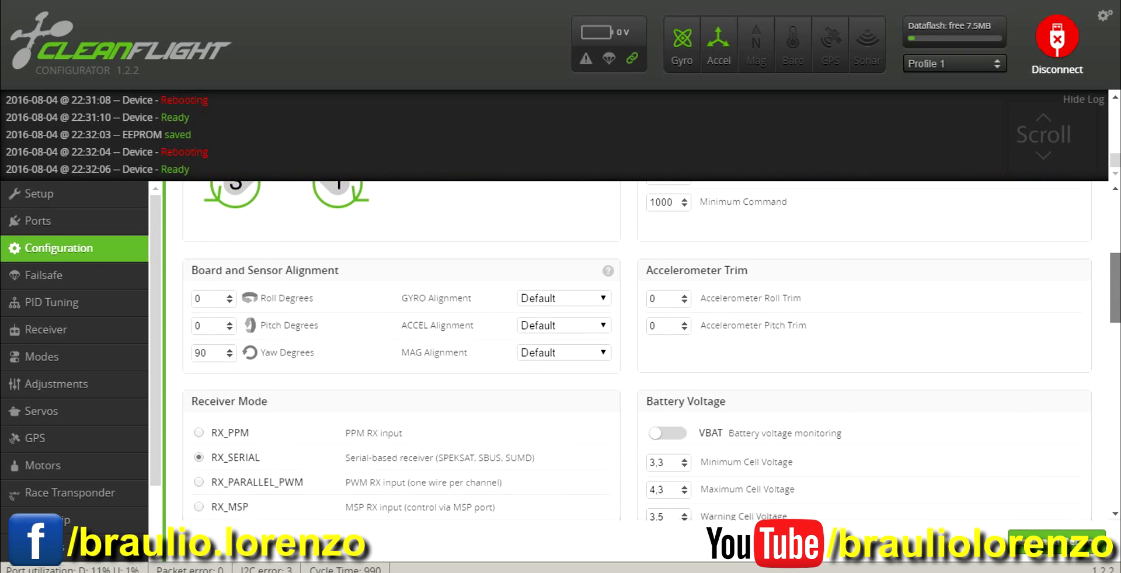
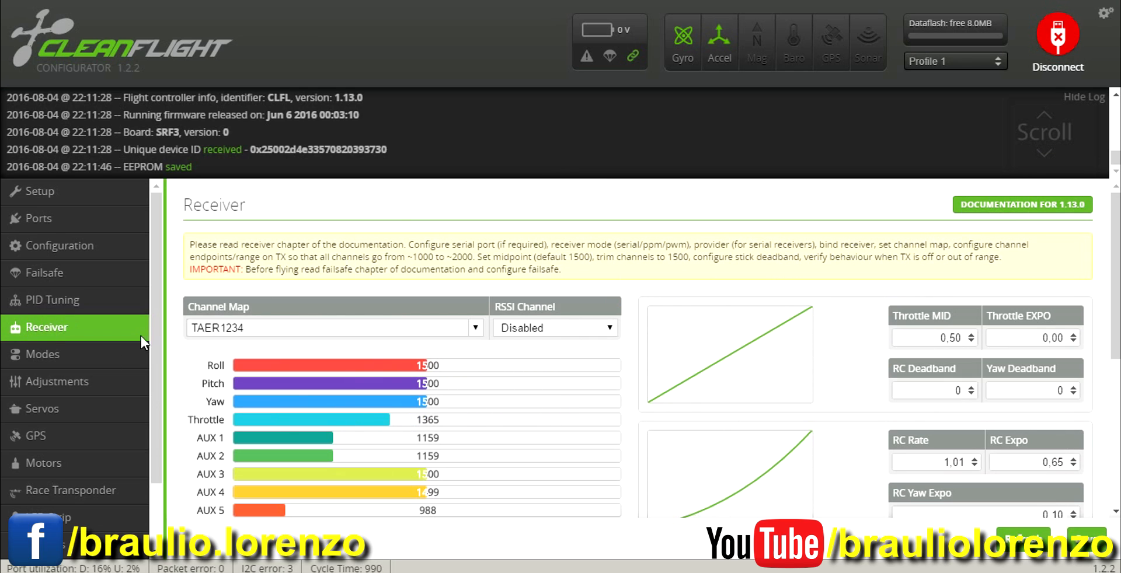
Examine the ARM, ANGLE, HORIZON and AIR MODE ranges in the Modes settings against the transmitter switch positions.
left_click(49, 368)
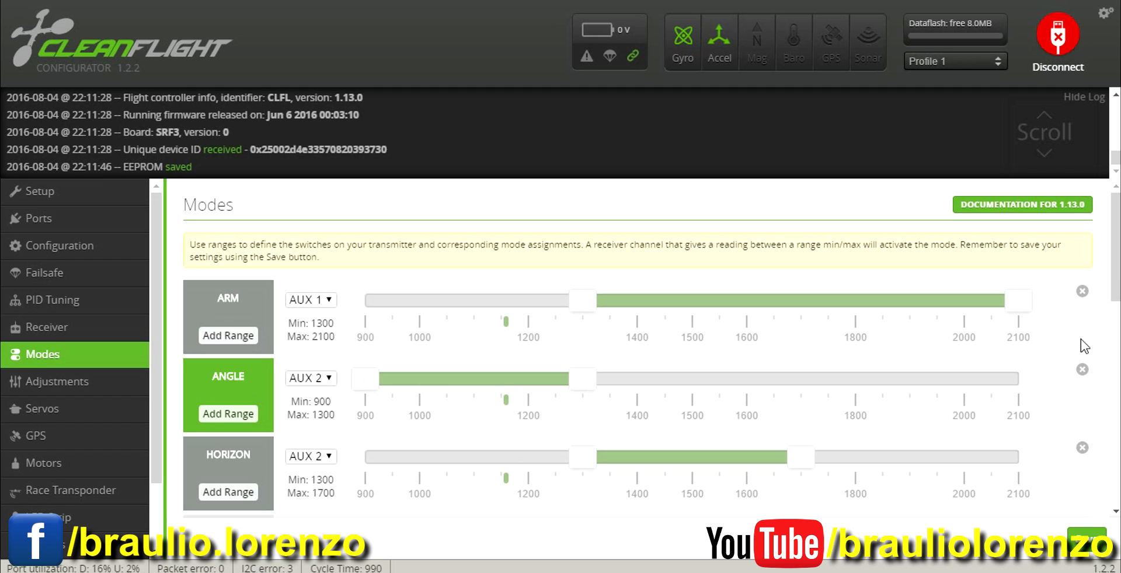
left_click_drag(1115, 252, 1114, 283)
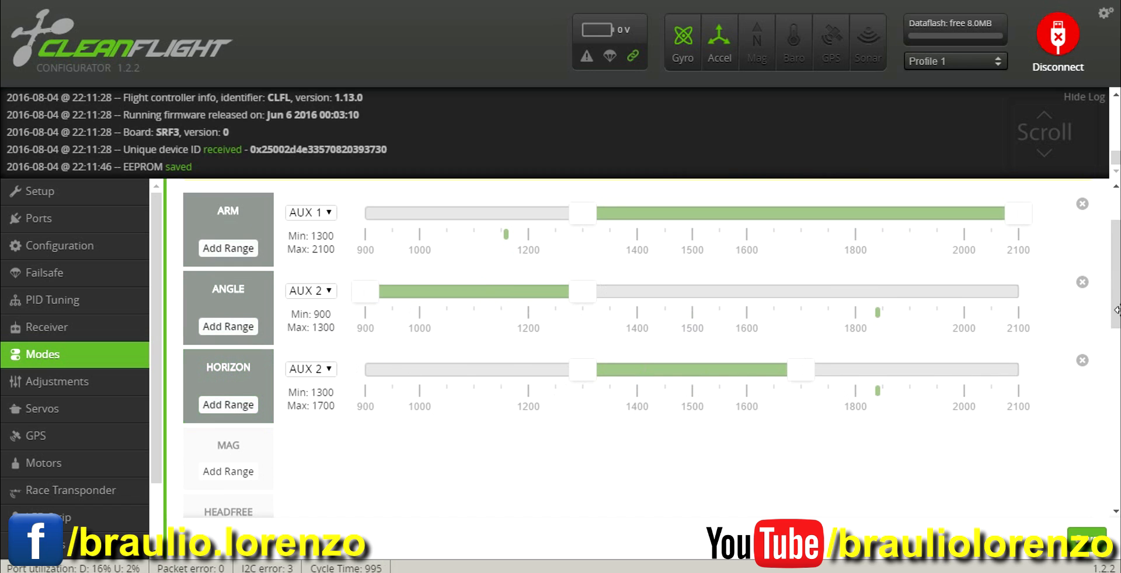
left_click_drag(1115, 320, 1115, 497)
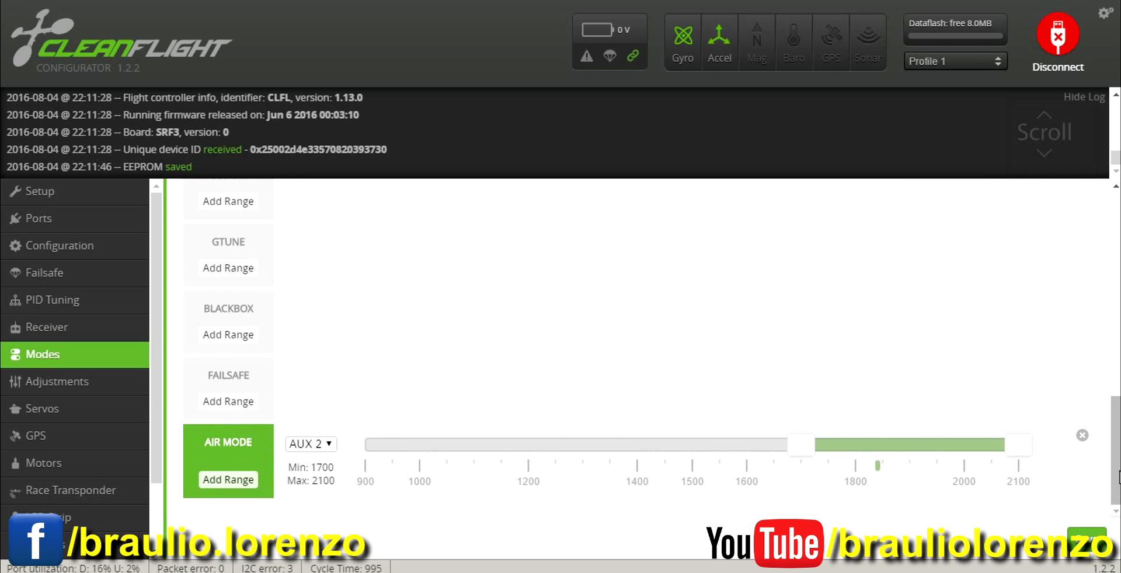
scroll(1116, 476, "up", 10)
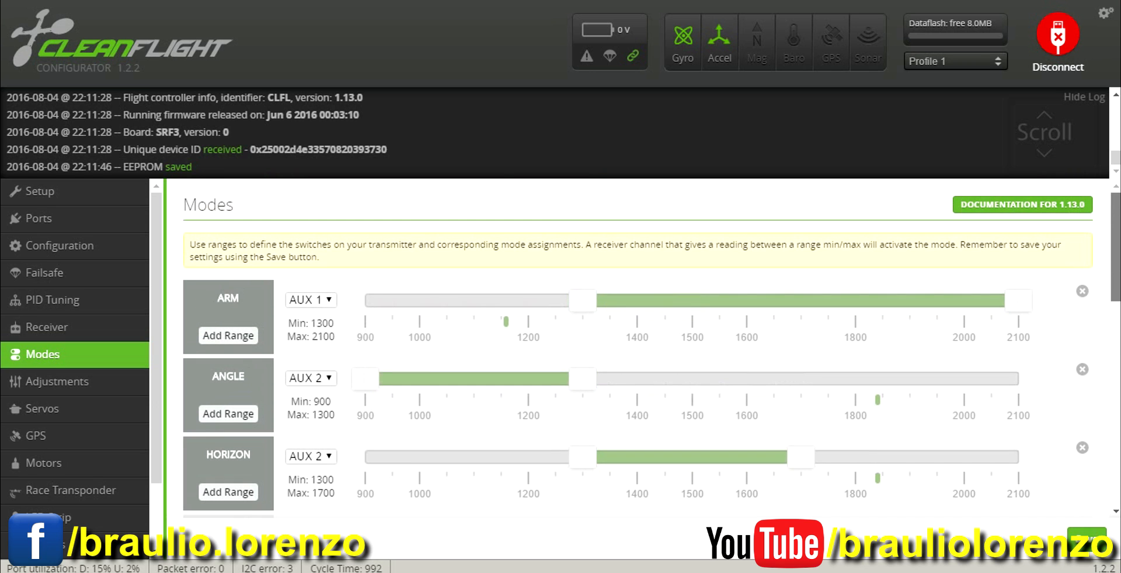
scroll(1119, 301, "down", 3)
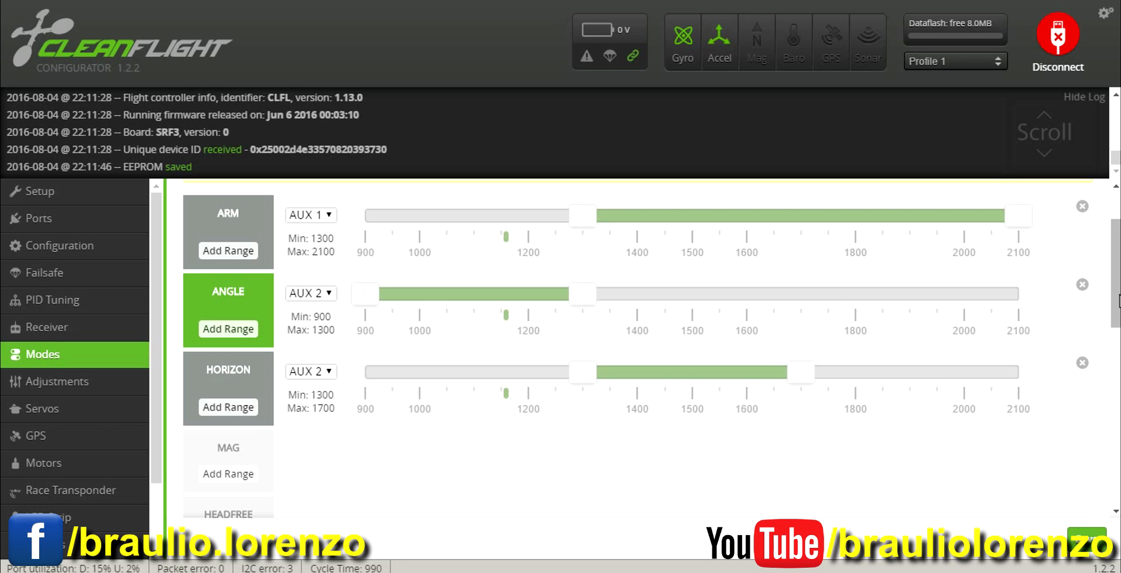
scroll(1101, 310, "down", 1)
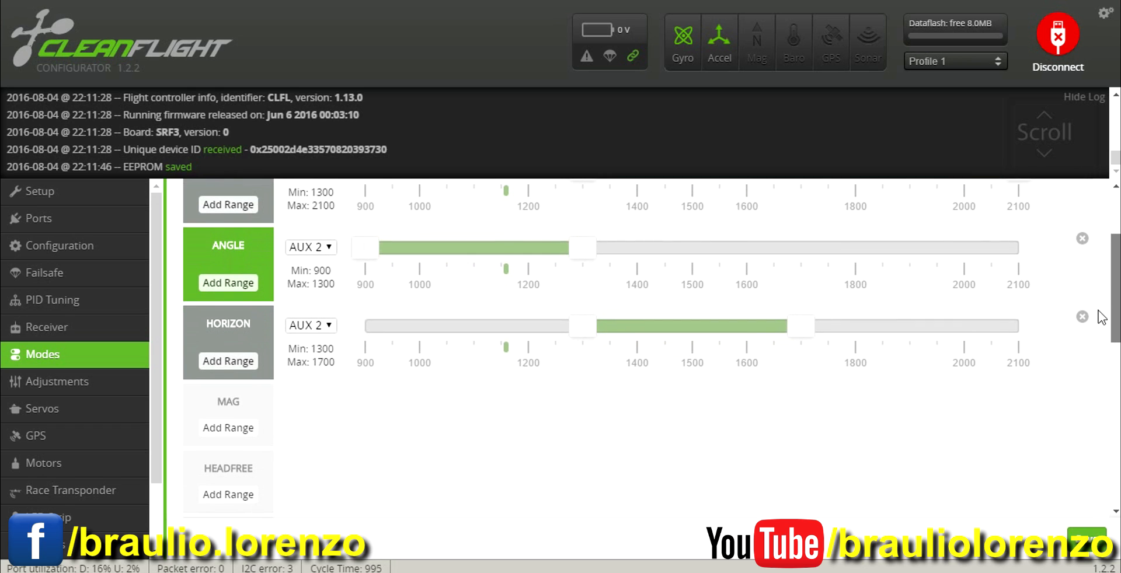
scroll(1101, 318, "up", 1)
scroll(1110, 321, "down", 2)
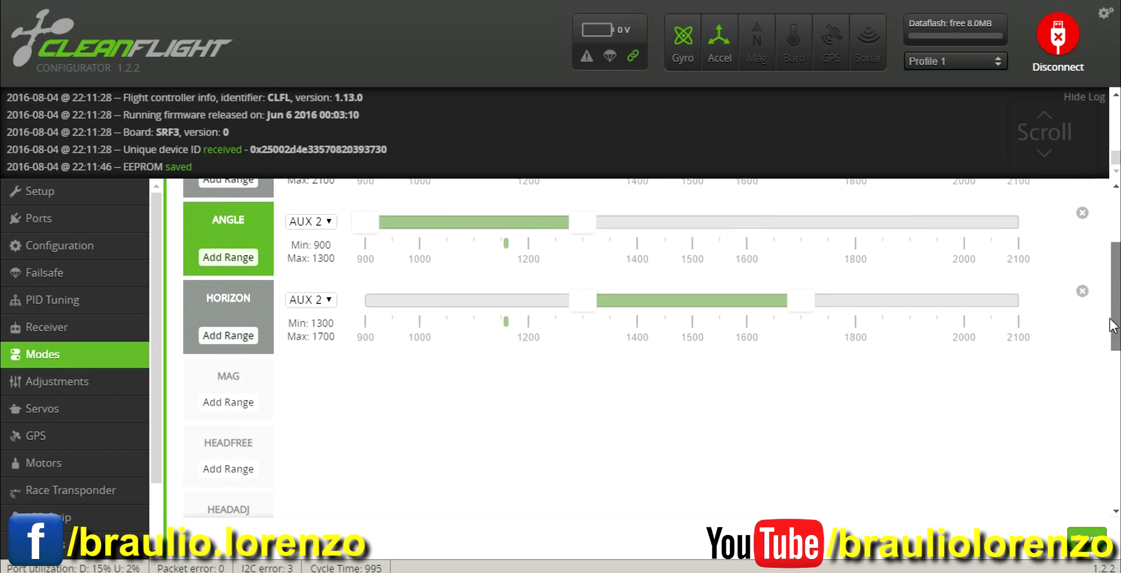
Shift the BEEPER range on AUX 3 to 900–1300 and save the modes.
left_click_drag(1109, 320, 1106, 401)
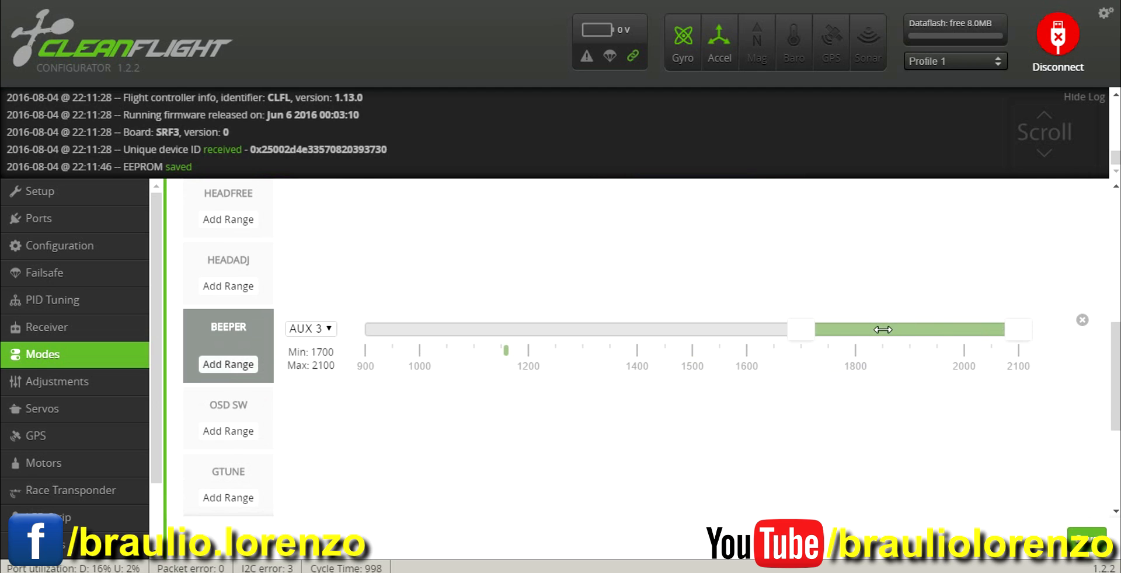
left_click_drag(883, 330, 424, 338)
left_click(1083, 538)
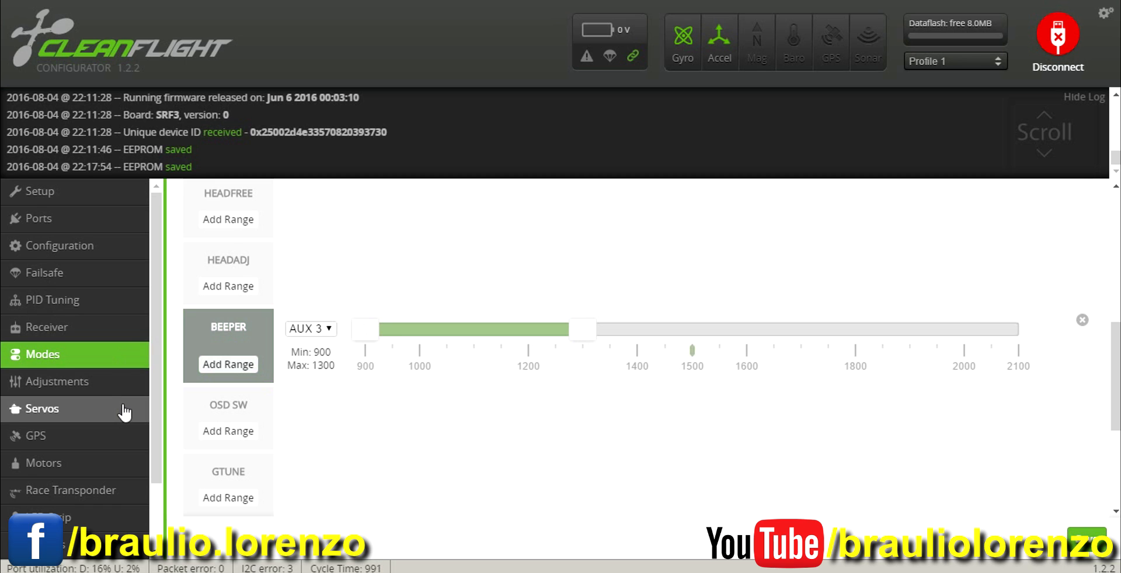
Enable motor control, raise the master motor output to 1850, return it to 1000 and disable motor control.
scroll(141, 444, "down", 3)
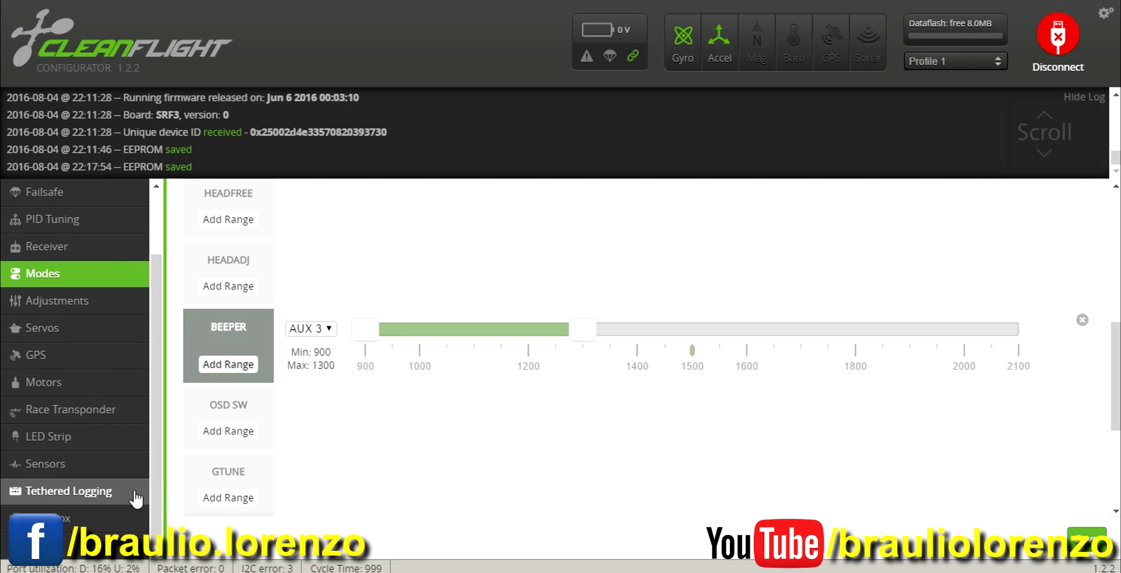
left_click(54, 384)
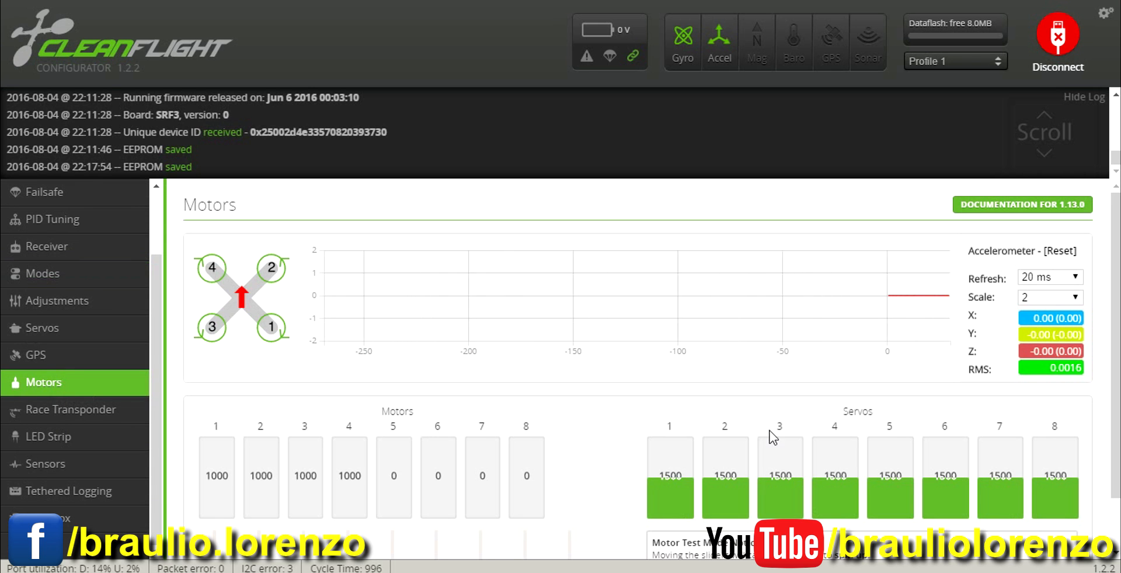
scroll(559, 482, "down", 1)
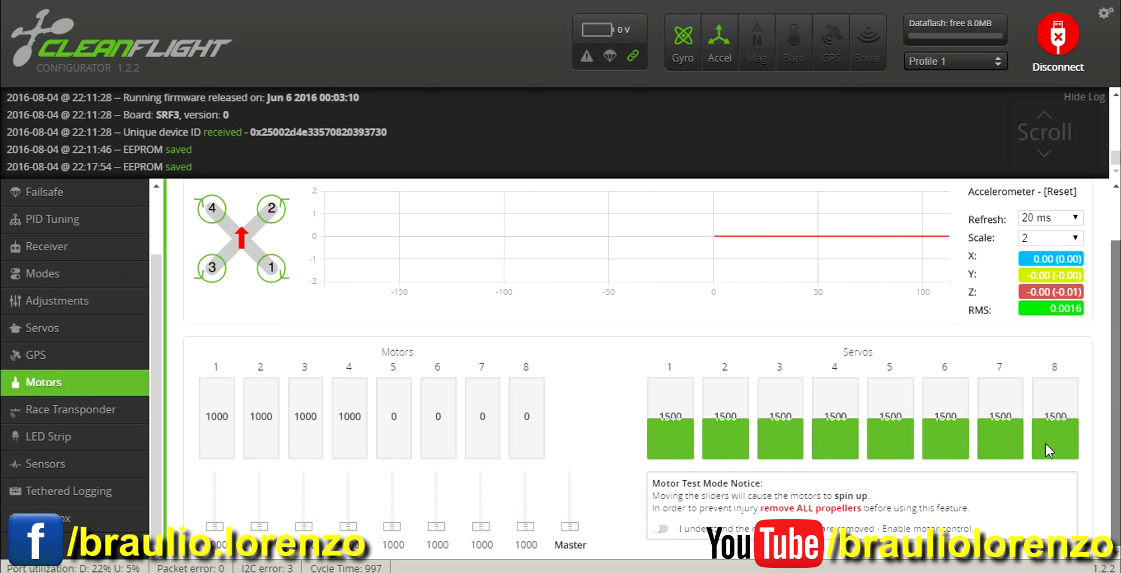
left_click(665, 532)
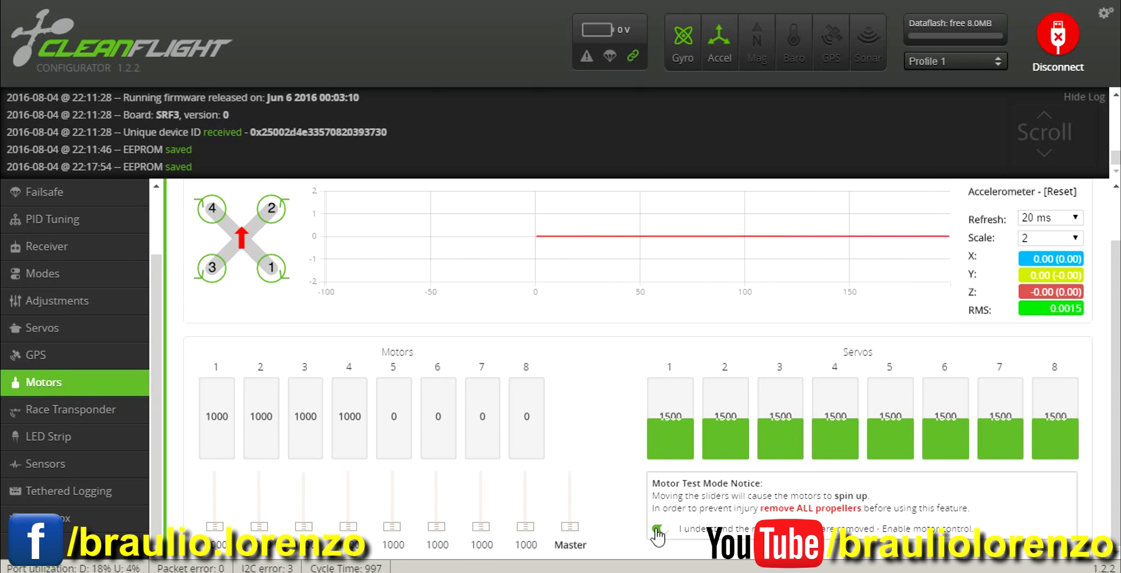
left_click_drag(569, 527, 578, 467)
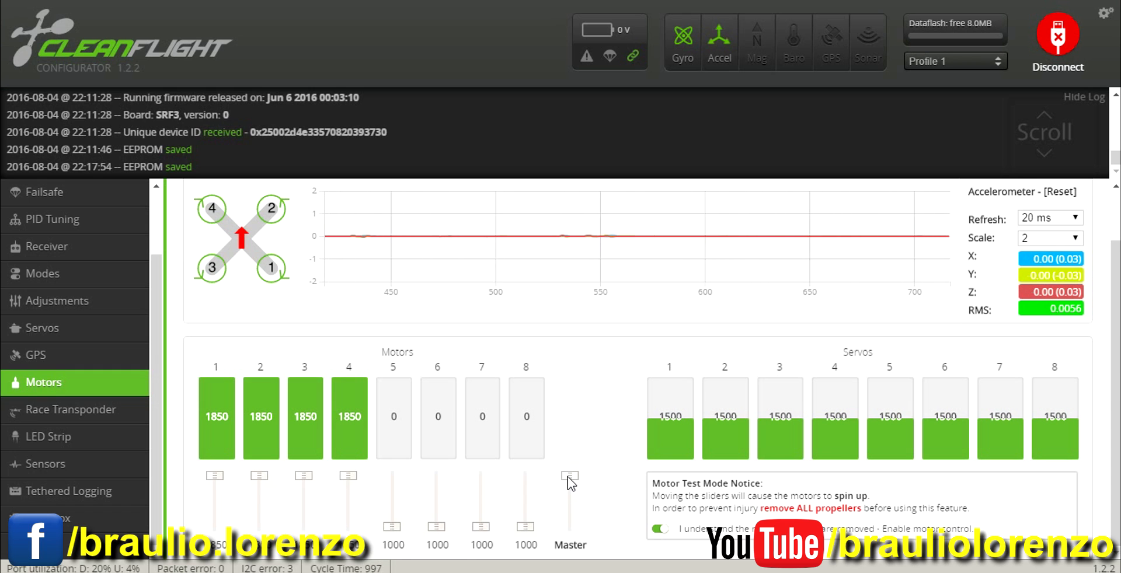
left_click_drag(569, 476, 574, 544)
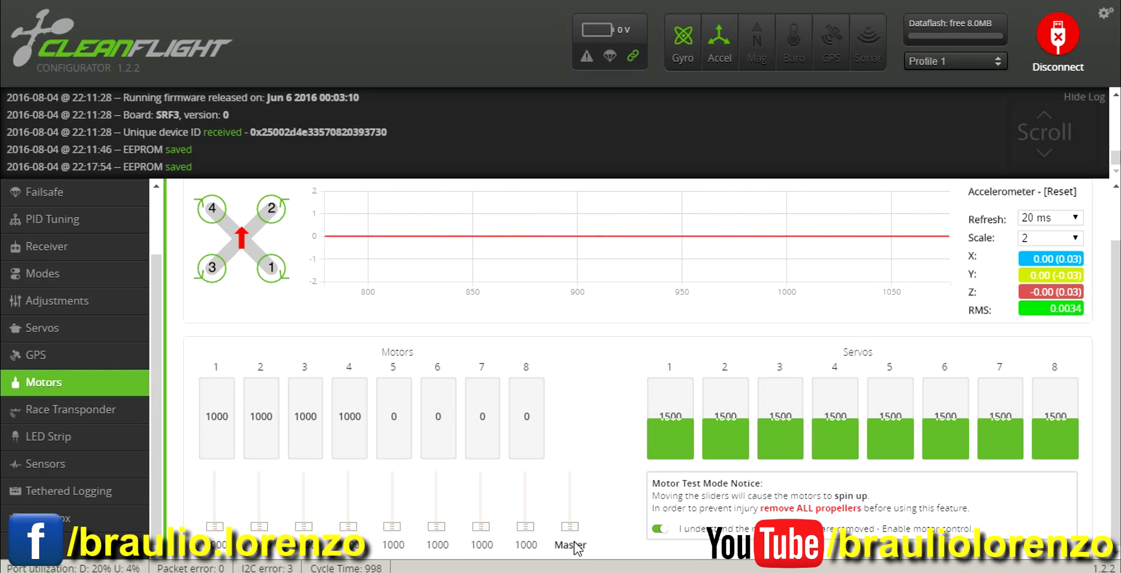
left_click(659, 530)
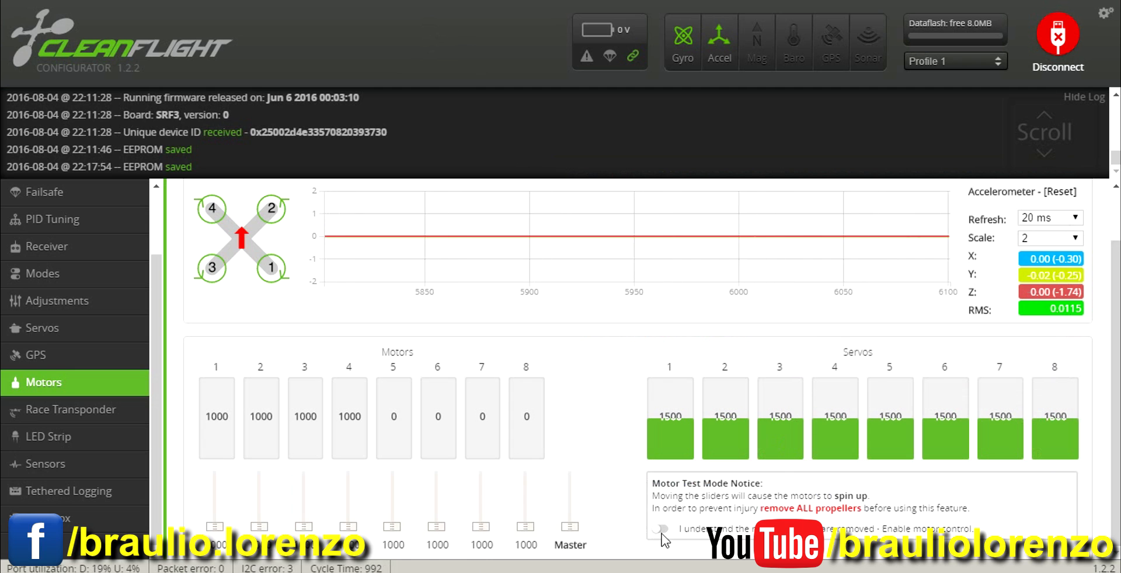
Enable motor control and examine the individual motor sliders and the master slider.
left_click(660, 529)
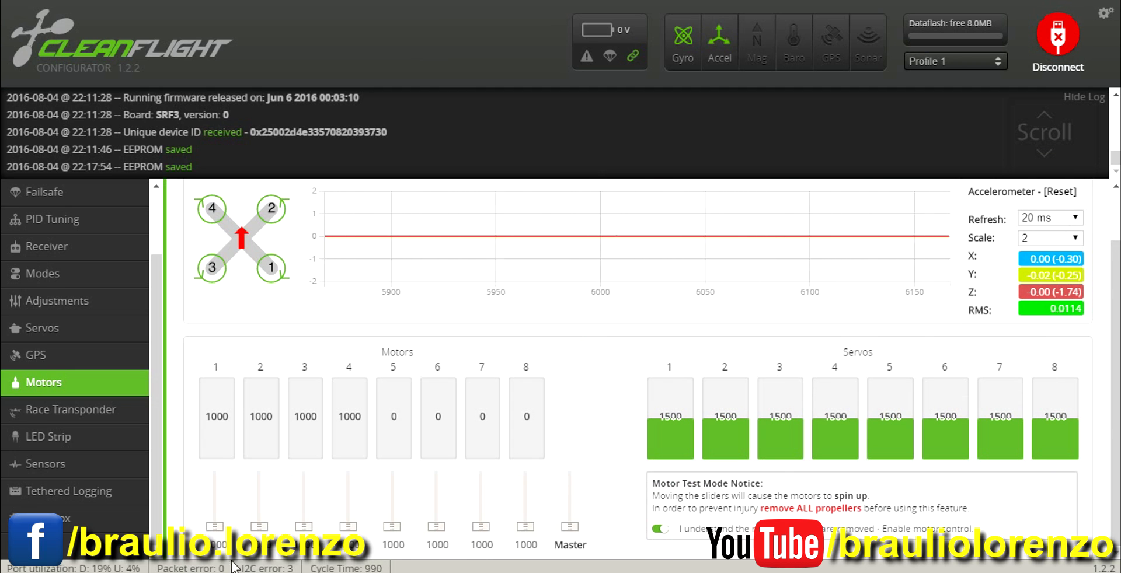
left_click_drag(218, 526, 305, 543)
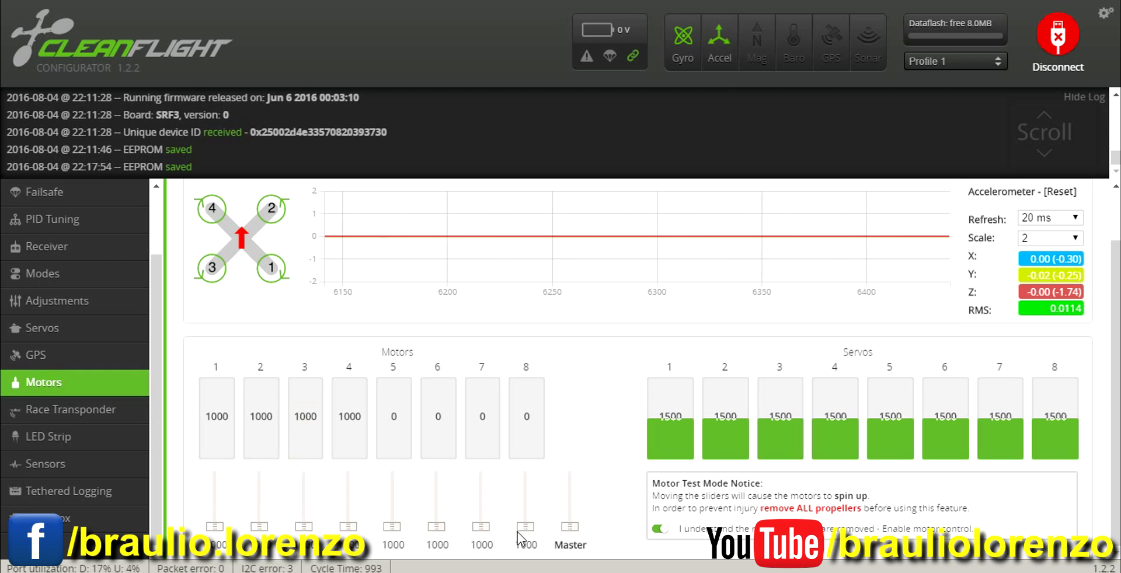
left_click_drag(571, 528, 578, 551)
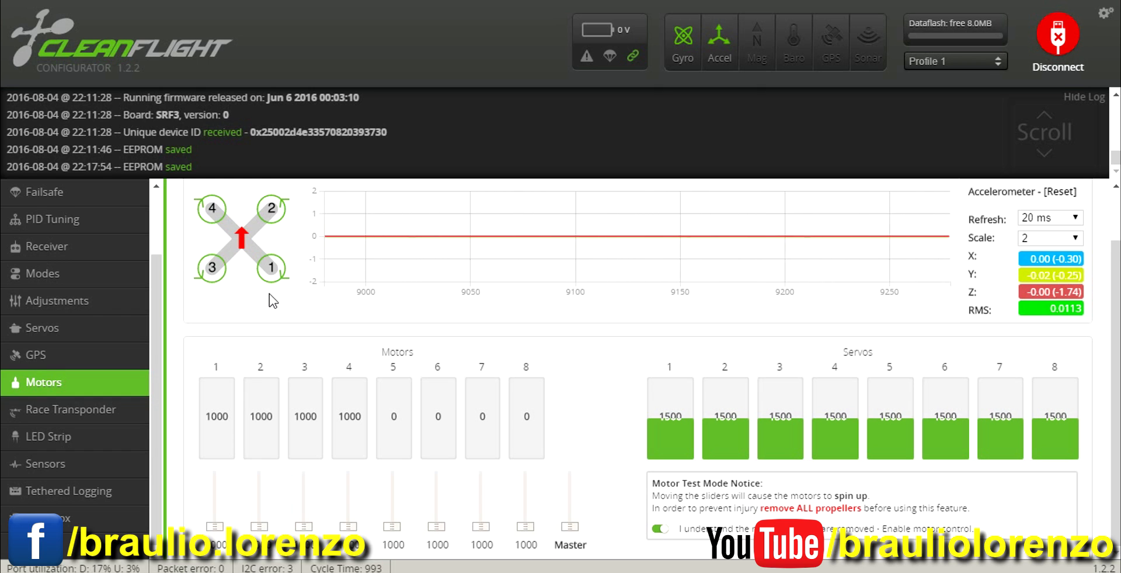
In the CLI, query the acc_hardware parameter, set it to 1 and save the change to the board.
scroll(151, 210, "up", 2)
scroll(150, 199, "up", 1)
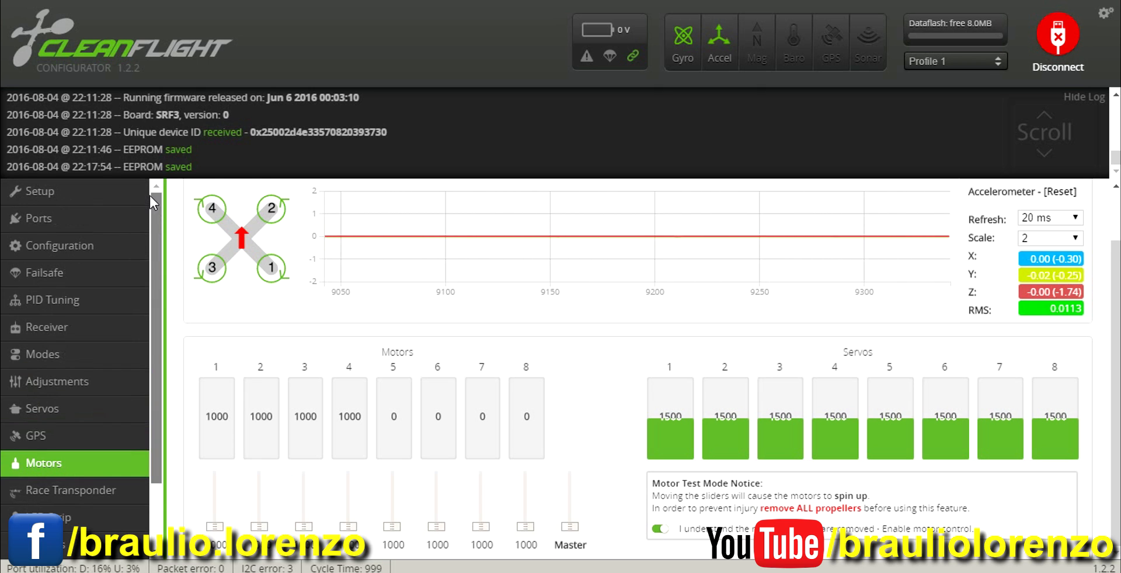
scroll(155, 376, "down", 3)
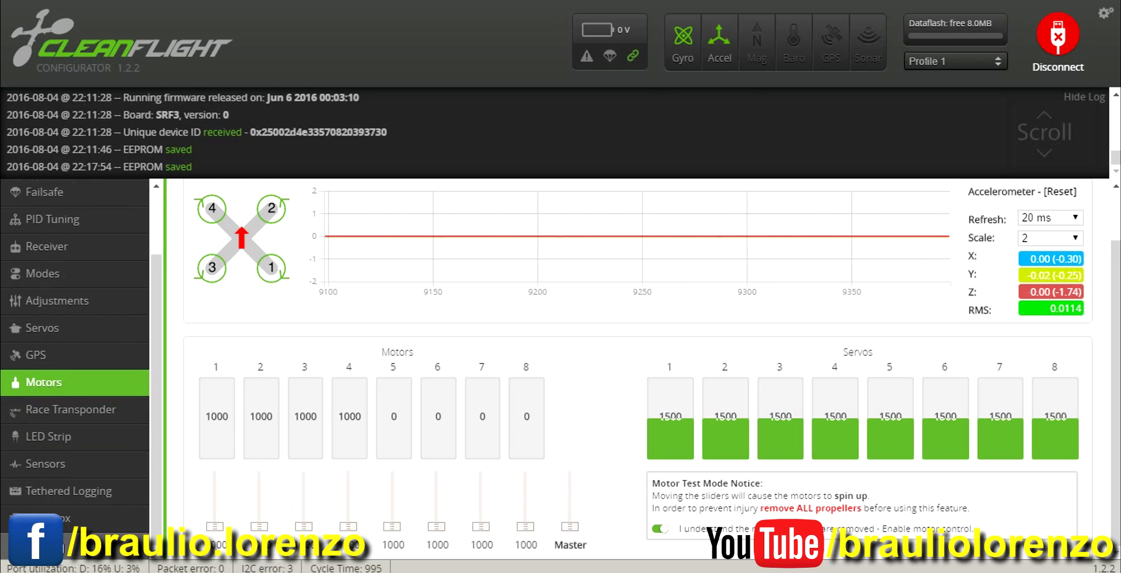
left_click(111, 545)
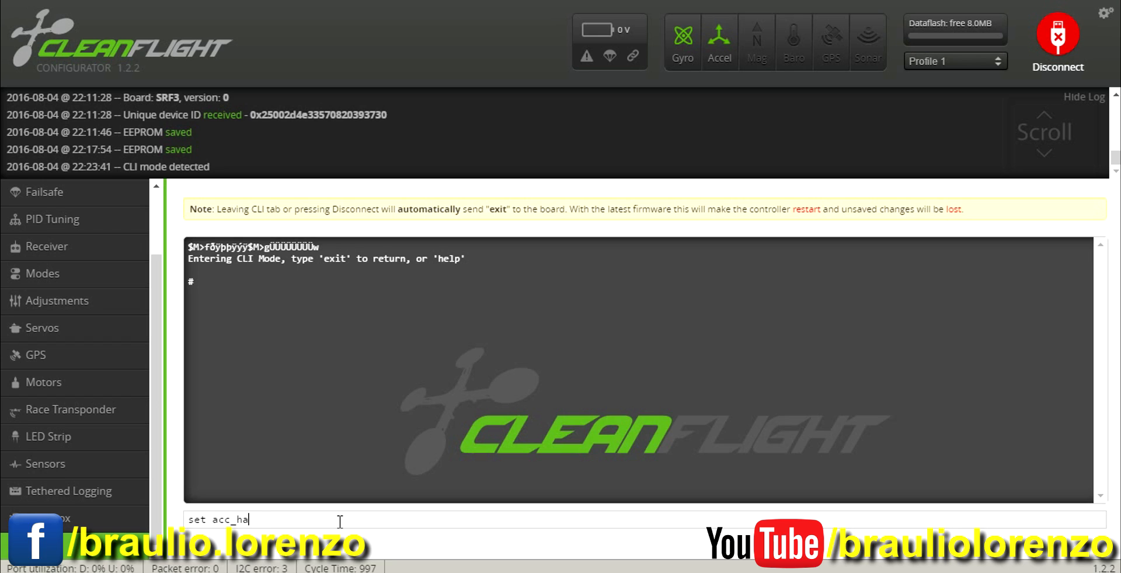
key("Return")
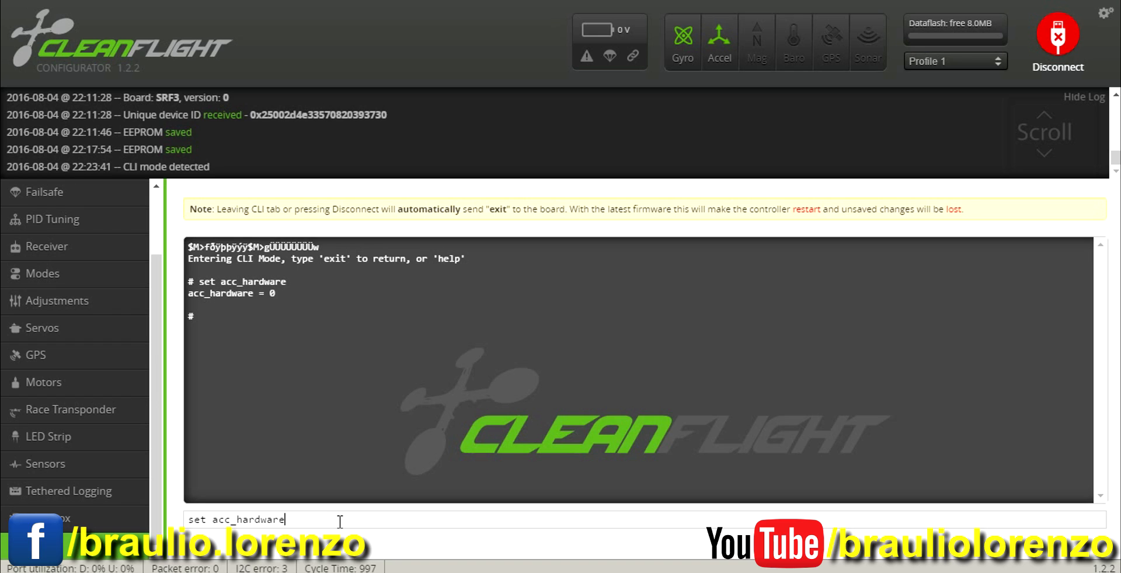
key("Return")
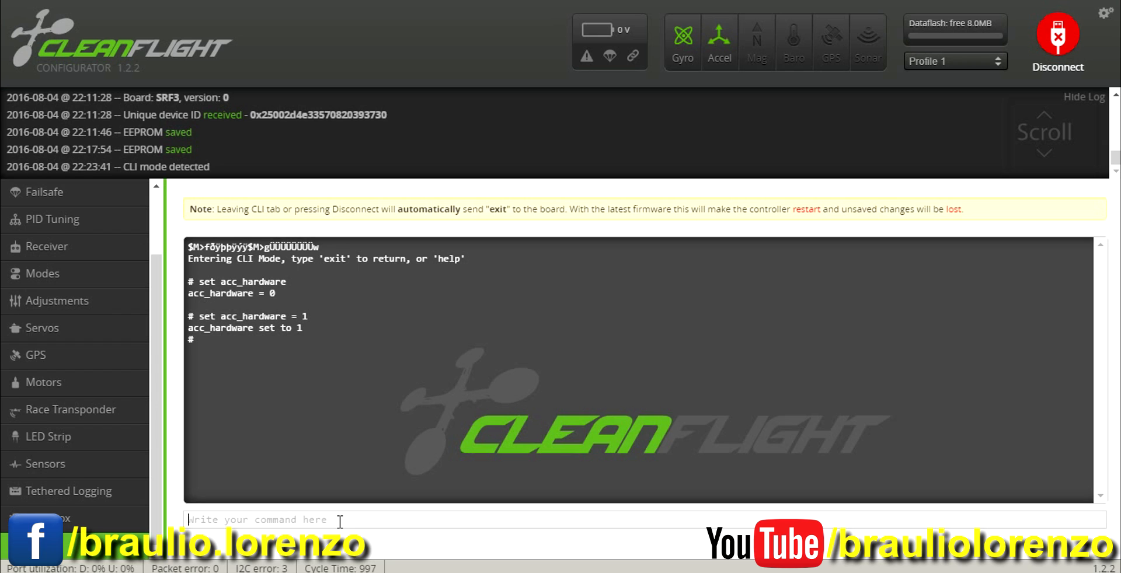
type("save")
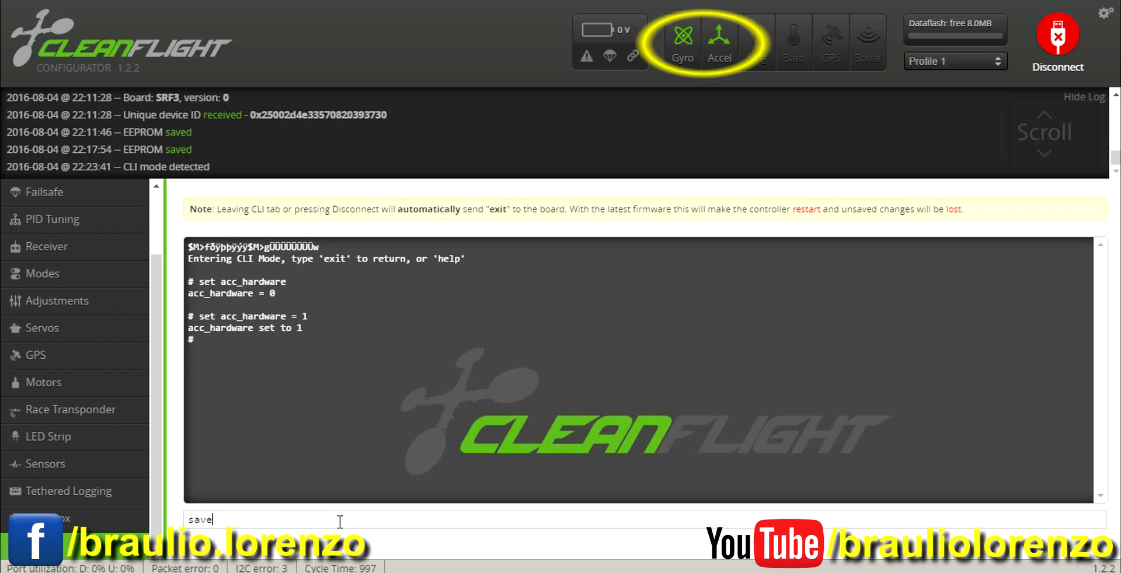
key("Return")
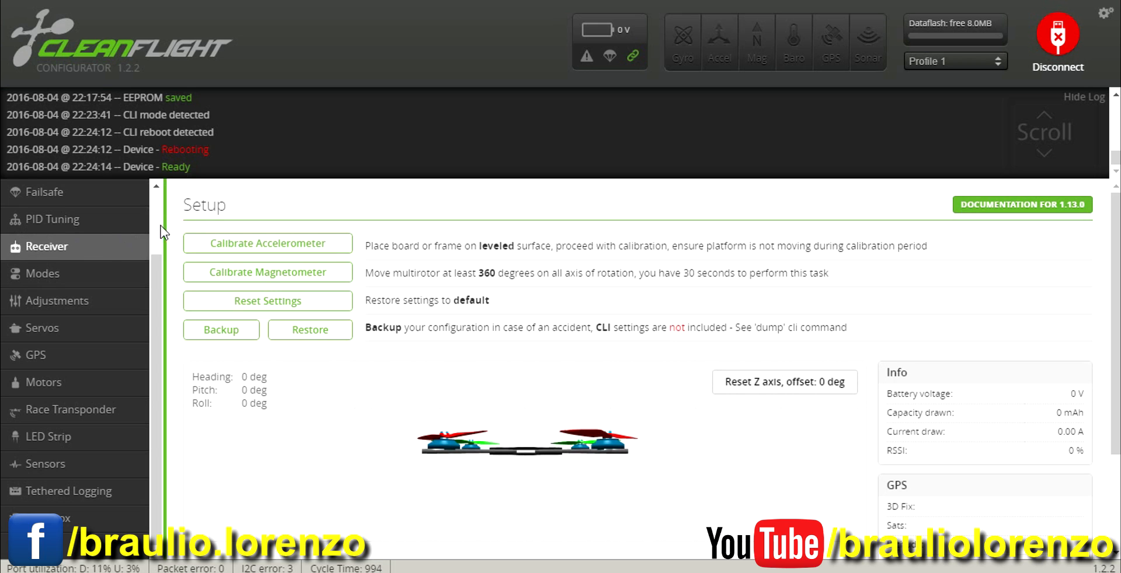
Examine the feature settings on the Configuration page and the flight modes offered on the Modes page with the accelerometer disabled.
scroll(160, 225, "up", 3)
left_click(51, 243)
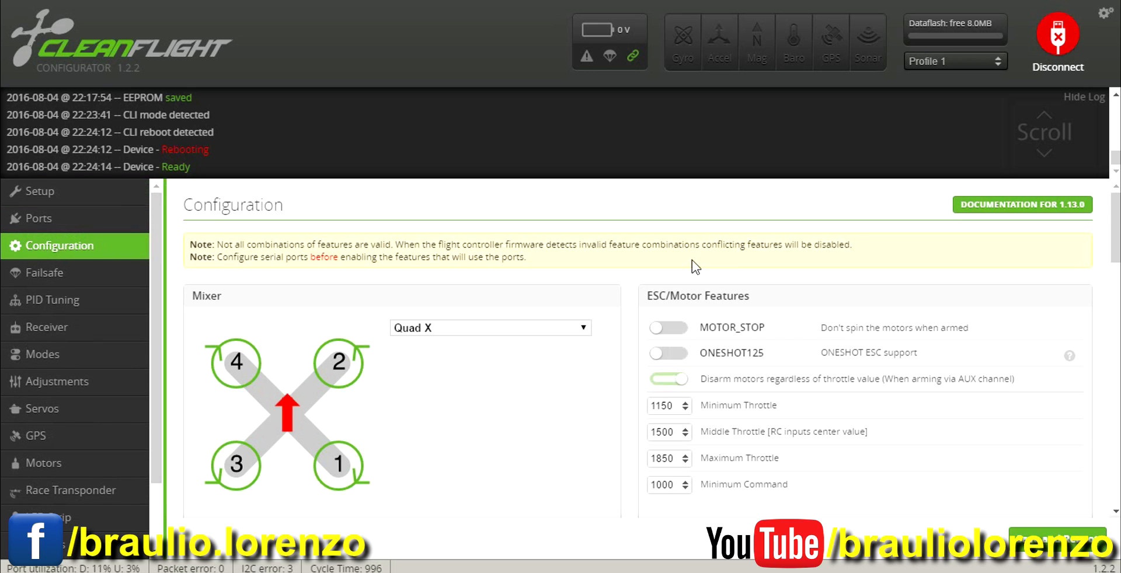
left_click_drag(1117, 254, 1116, 457)
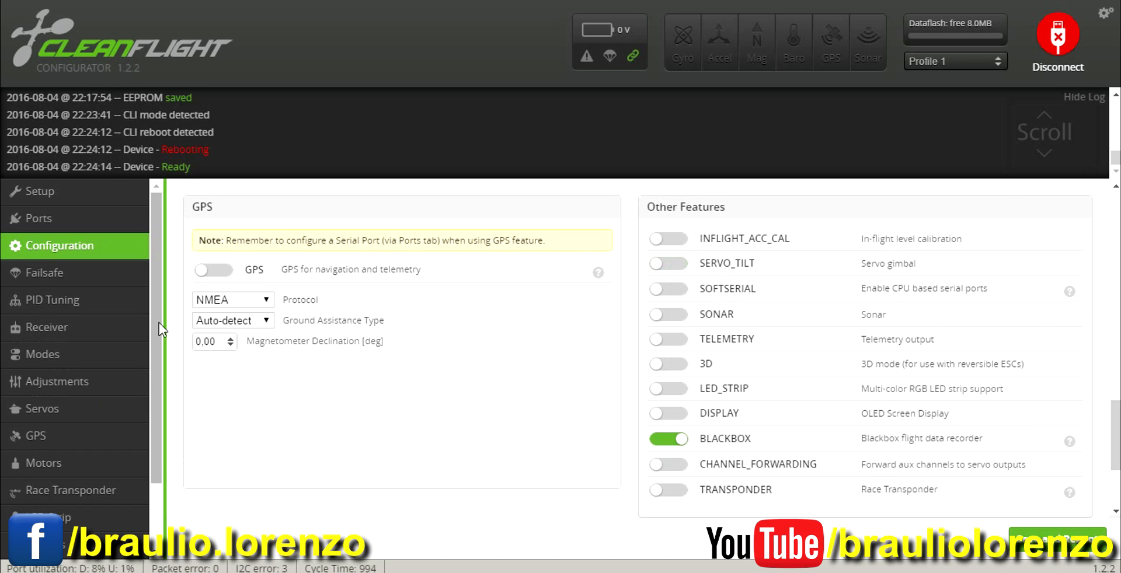
scroll(161, 342, "down", 2)
left_click(57, 320)
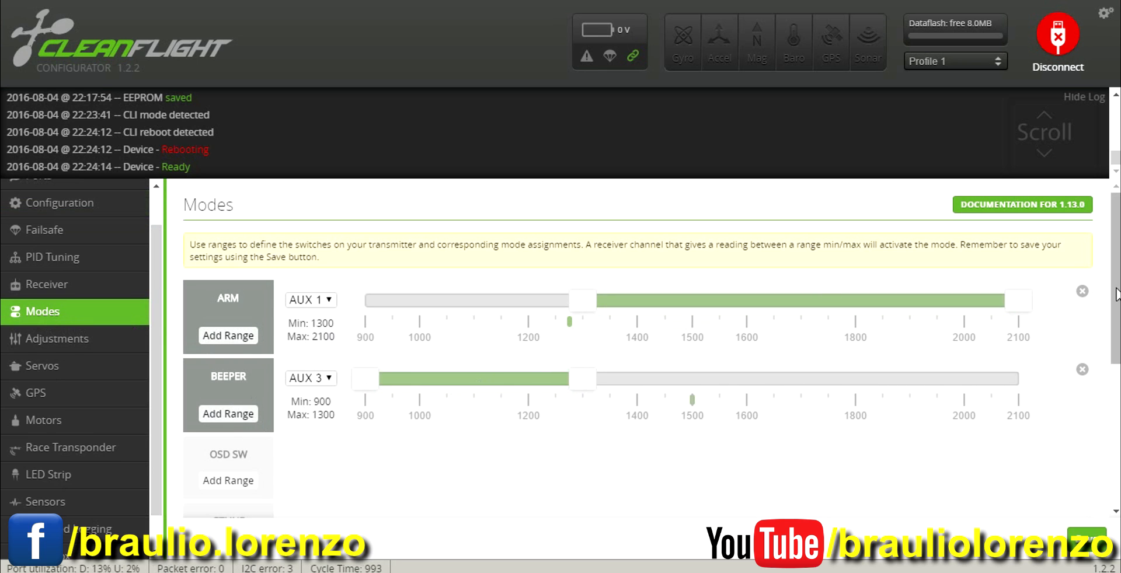
mouse_move(1117, 295)
left_mouse_down()
mouse_move(1117, 435)
mouse_move(1114, 295)
left_mouse_up()
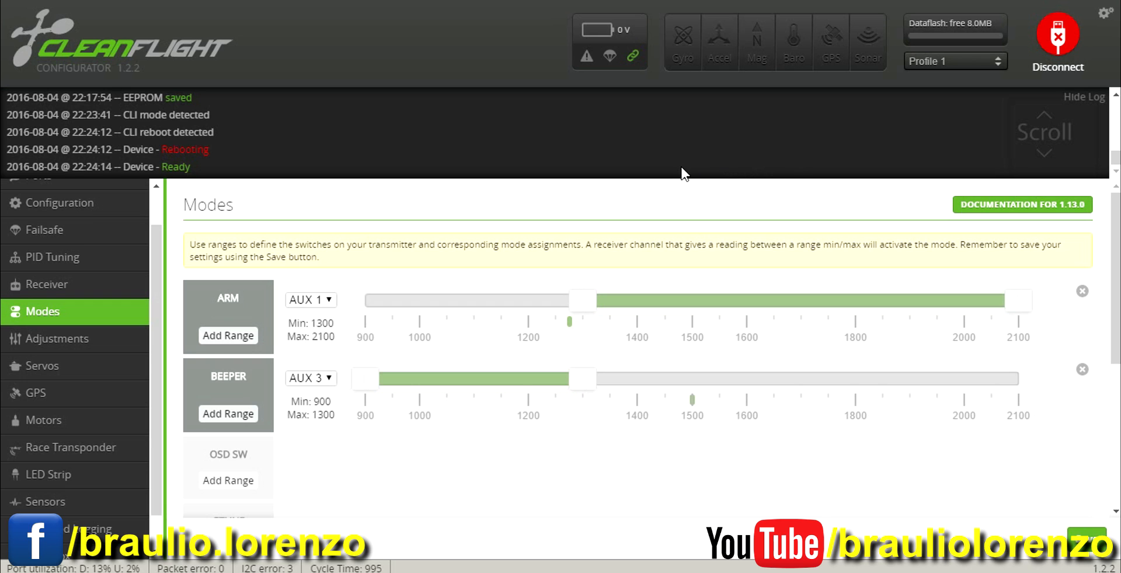
scroll(125, 417, "down", 1)
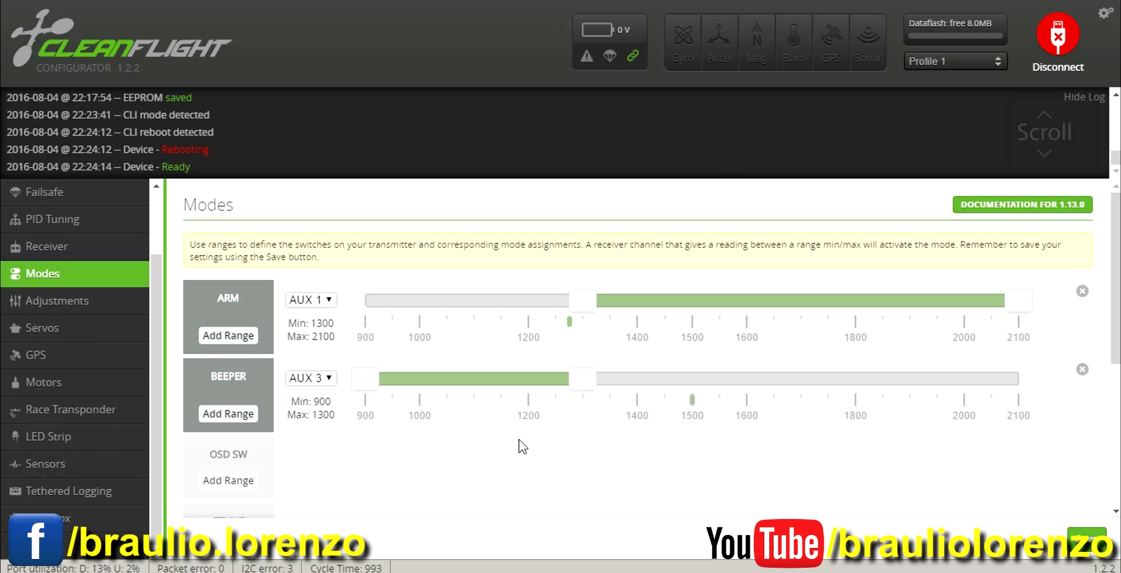